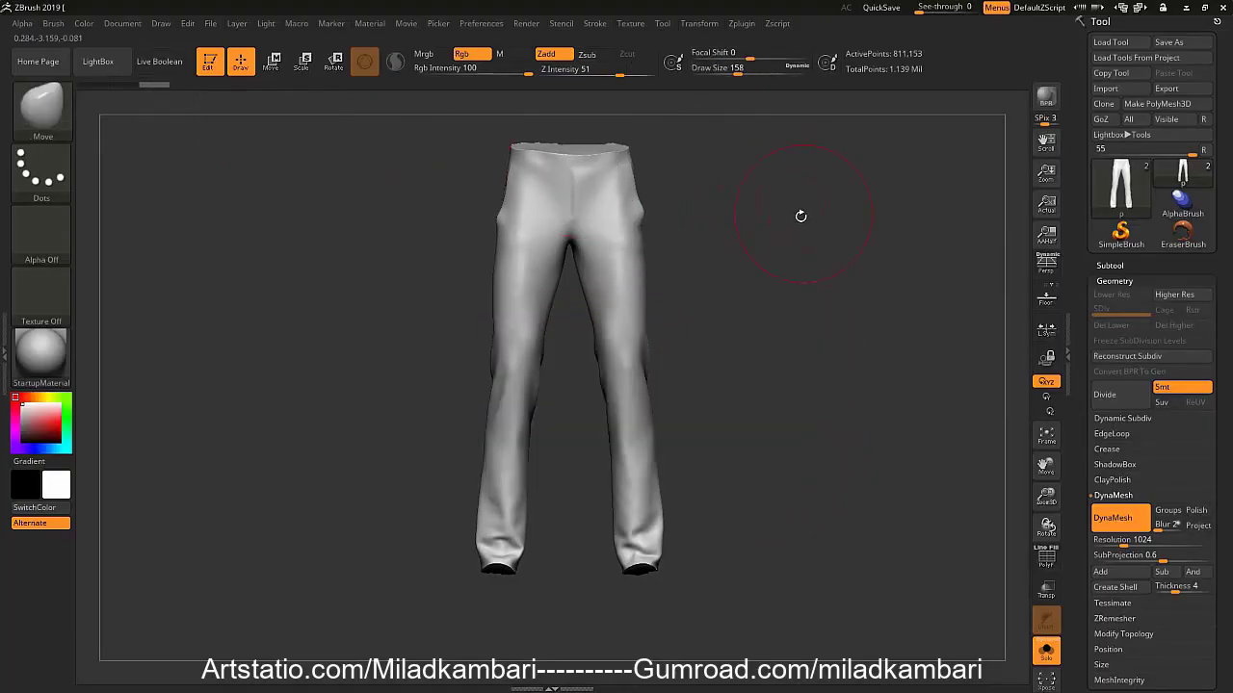
Orbit and zoom in close on the pants' thighs, reducing the brush Draw Size
drag(770, 237, 741, 242)
key(s)
mouse_move(638, 338)
right_down()
mouse_move(665, 321)
mouse_move(632, 376)
mouse_move(641, 405)
mouse_move(677, 263)
mouse_move(789, 260)
mouse_move(796, 281)
mouse_move(727, 341)
mouse_move(827, 349)
mouse_move(829, 337)
mouse_move(769, 372)
right_up()
Switch to the Standard brush (B, S, T) and set its stroke to DragRect
key(b)
key(s)
key(t)
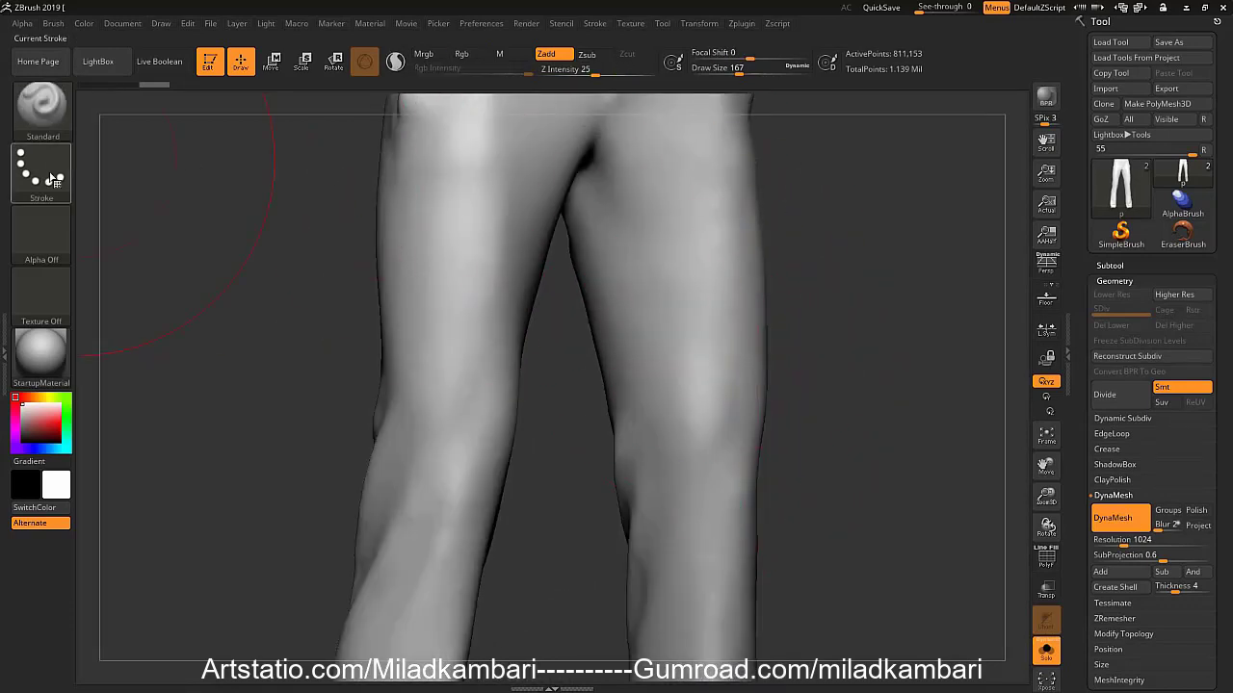
click(41, 173)
click(181, 181)
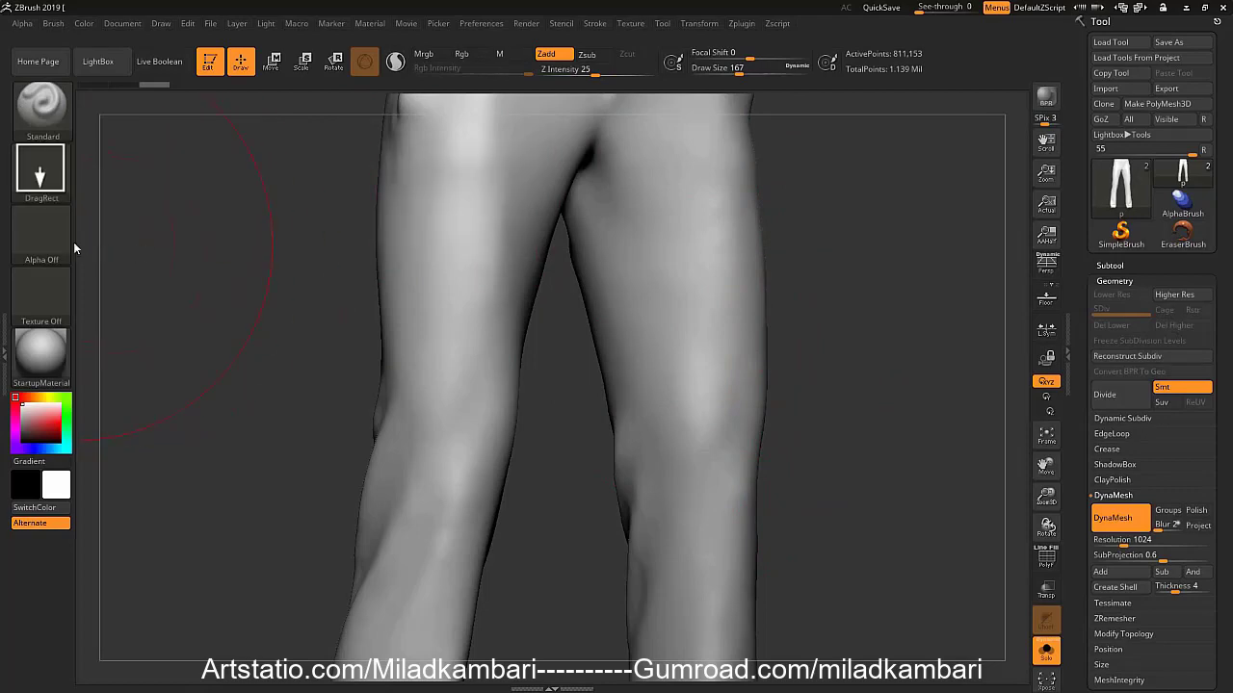
Import the Cotton1 fabric image as the brush alpha
click(41, 234)
click(138, 486)
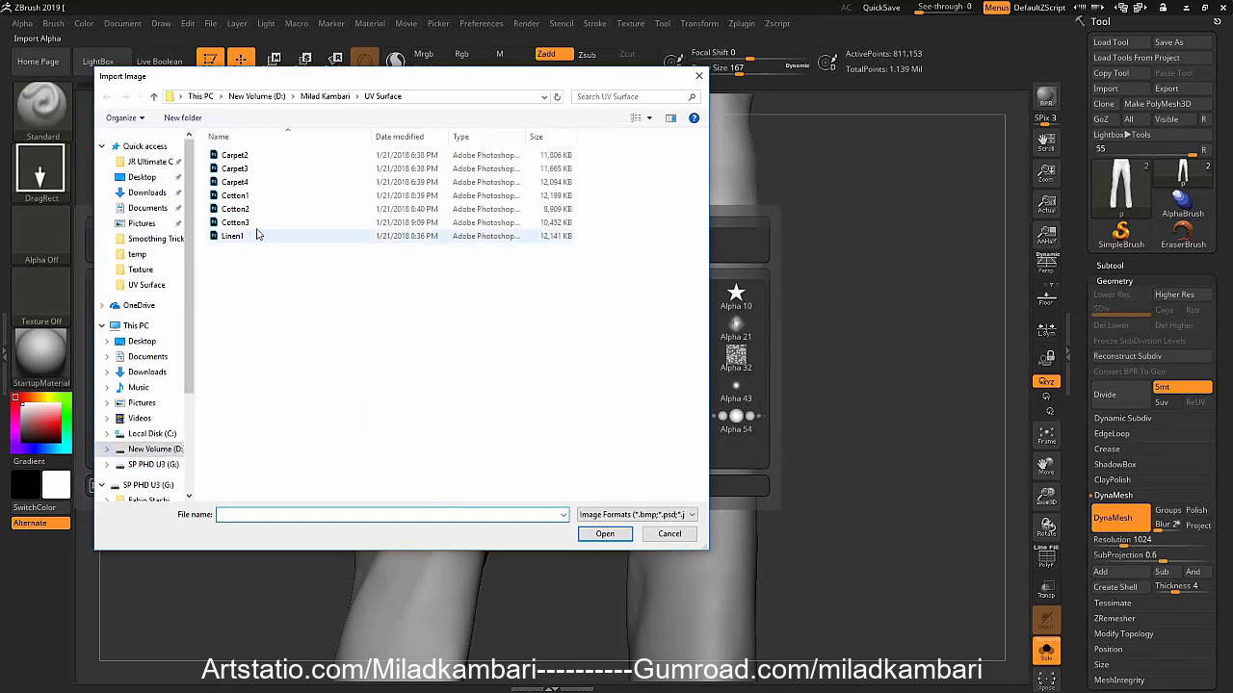
mouse_move(236, 195)
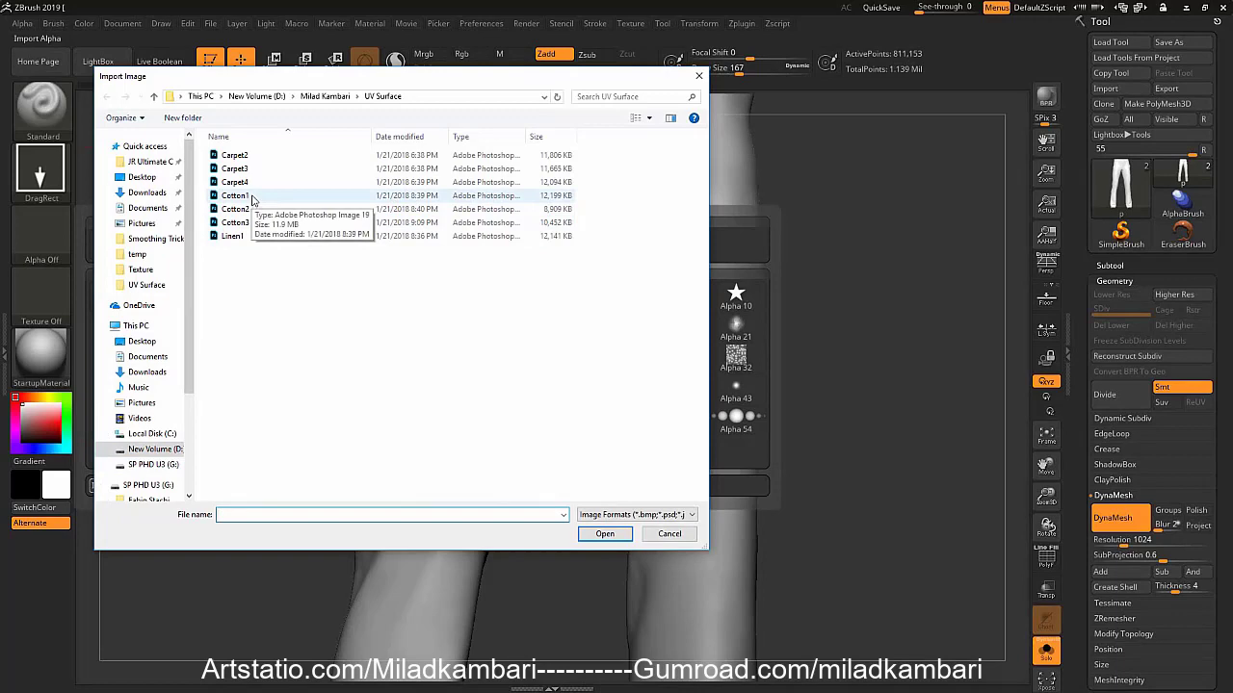
double_click(253, 198)
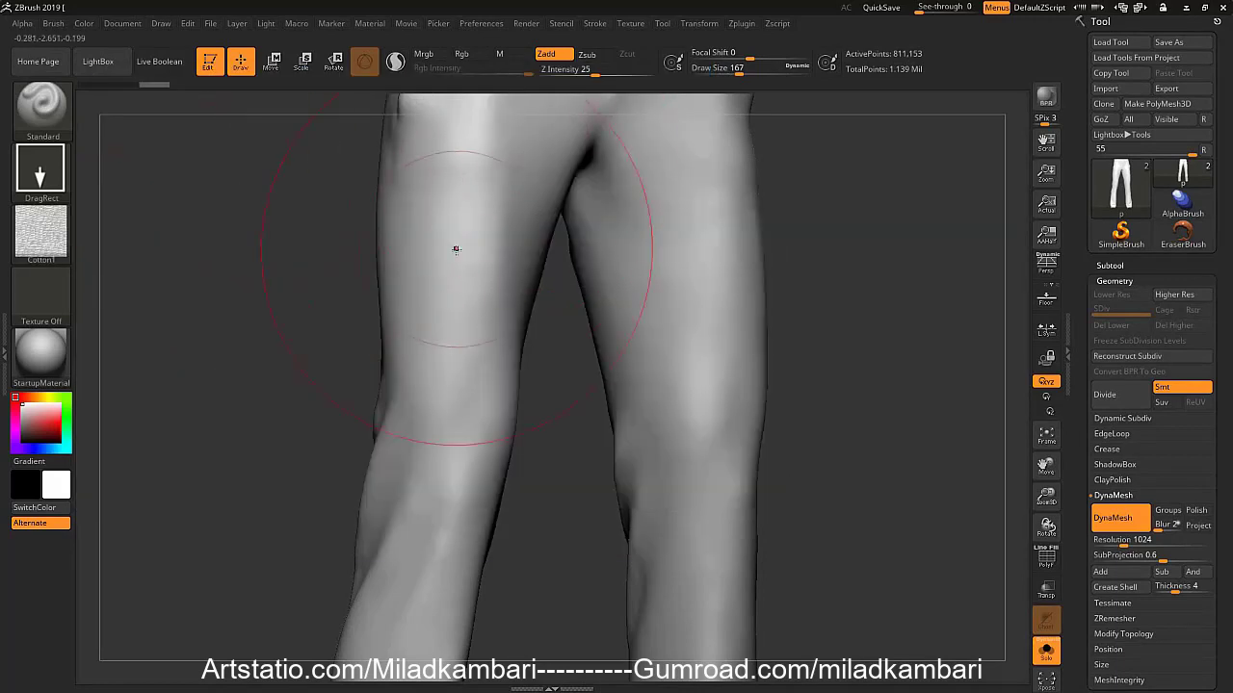
Test-stamp cotton on the upper thigh, lower Z Intensity to 10, and undo the heavy stamp
drag(433, 207, 508, 87)
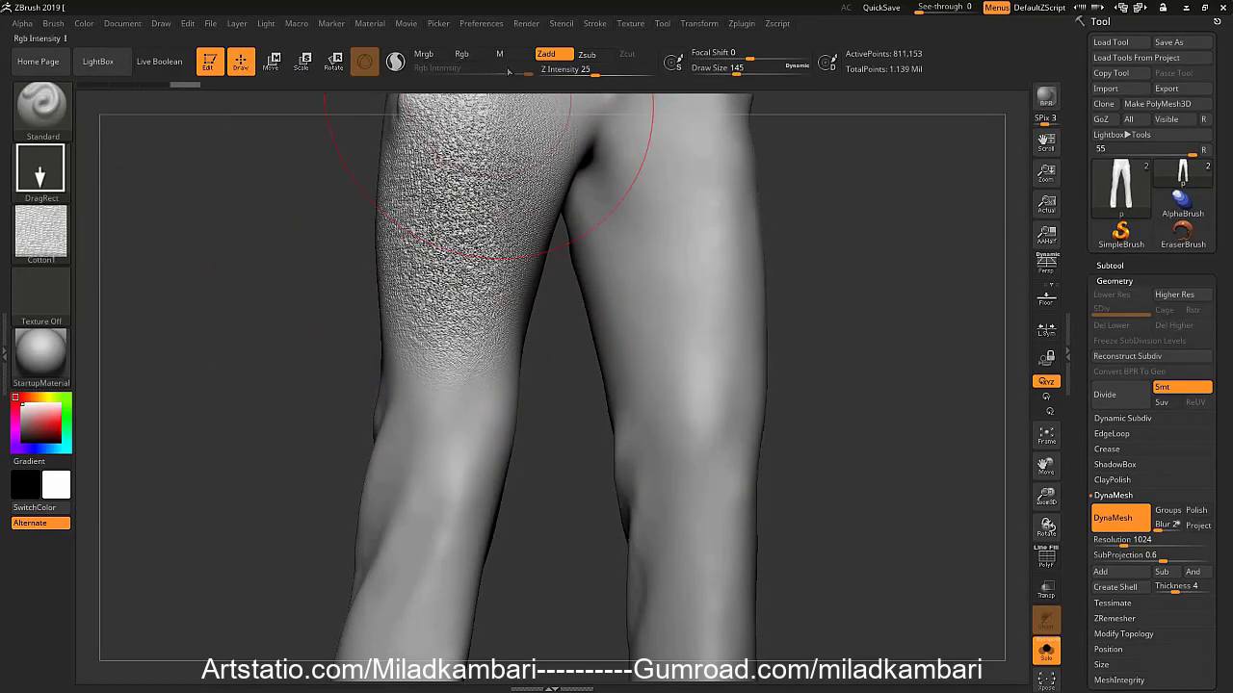
text(1110)
key(Return)
key(ctrl+z)
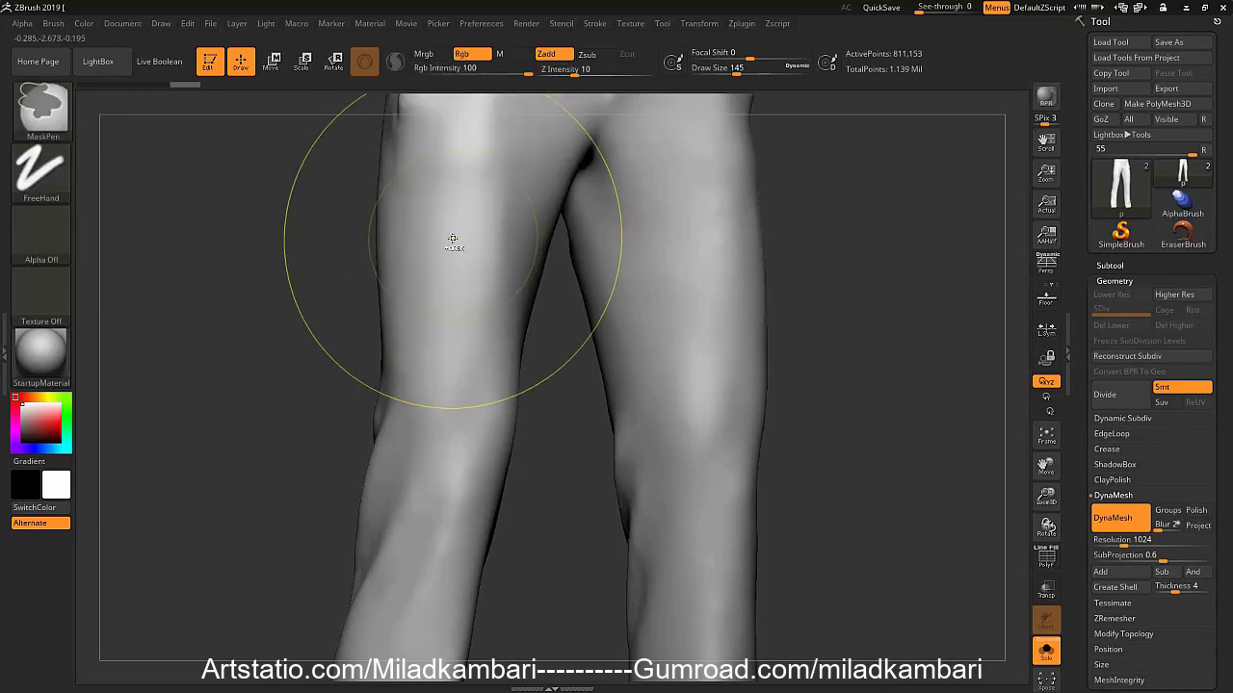
Restamp cotton on the left thigh, subdivide with Ctrl+D, and stamp a fine weave across it
drag(449, 235, 501, 154)
drag(449, 241, 501, 125)
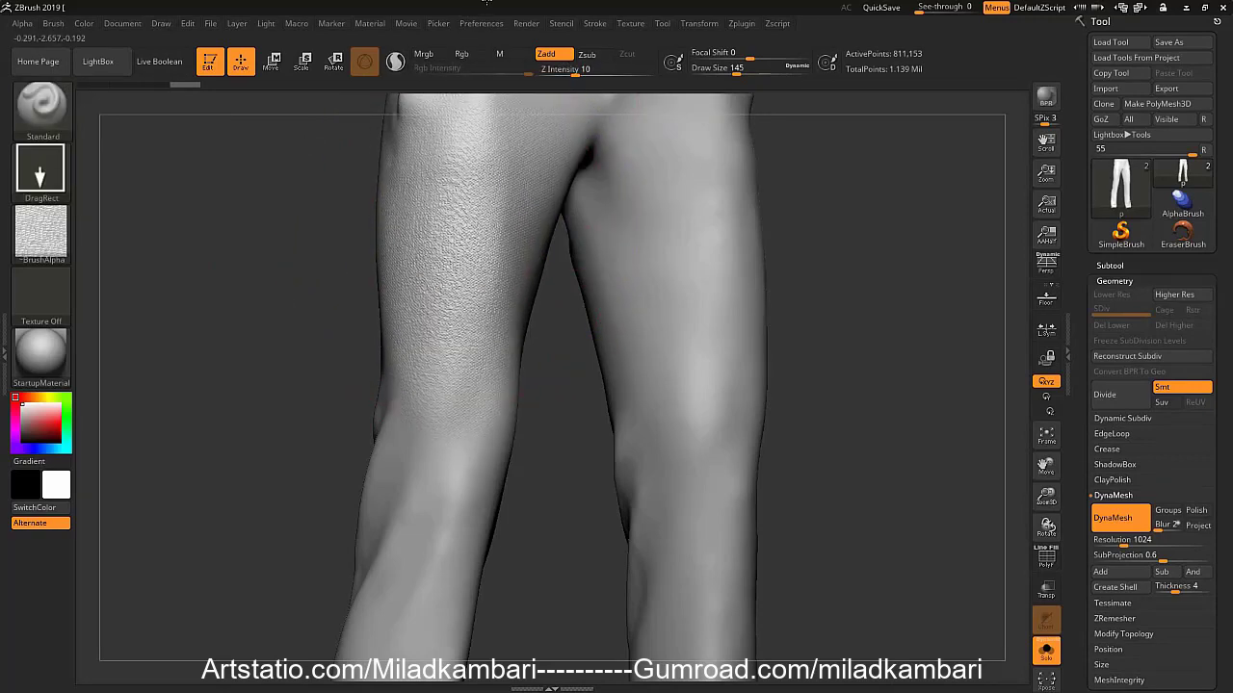
key(ctrl+d)
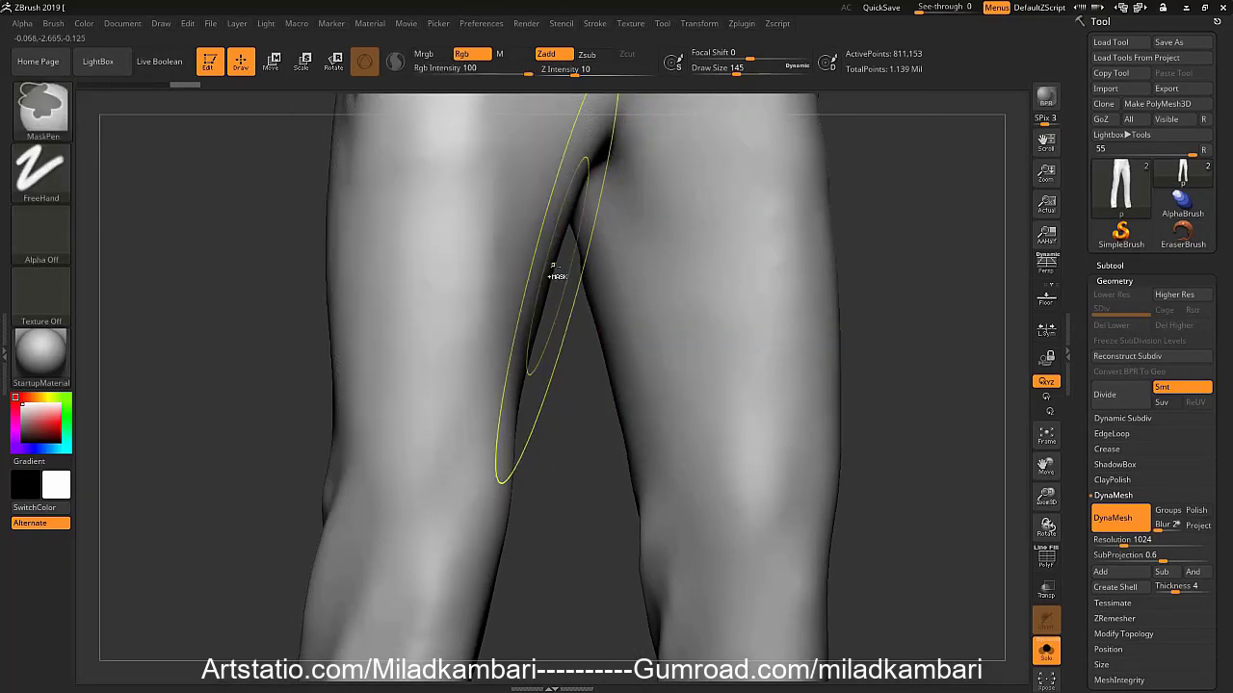
drag(443, 241, 424, 522)
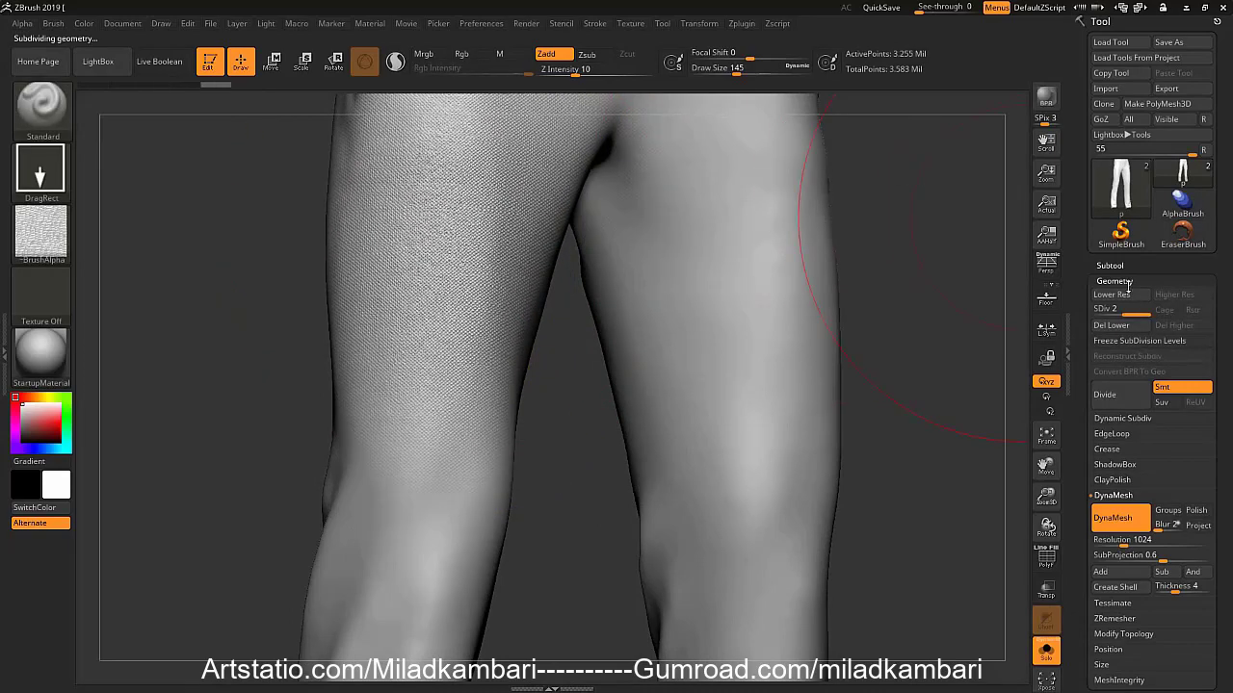
Undo the left-thigh stamp and stamp the cotton weave across the upper right thigh
key(ctrl+z)
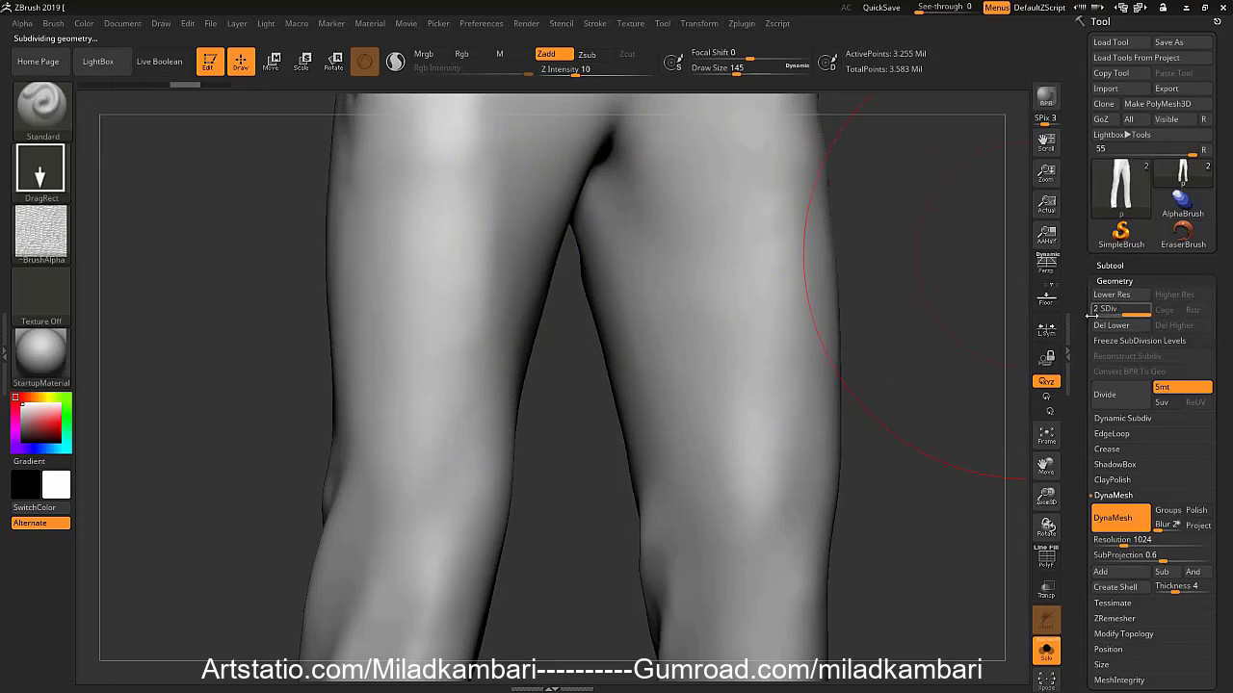
drag(701, 265, 737, 510)
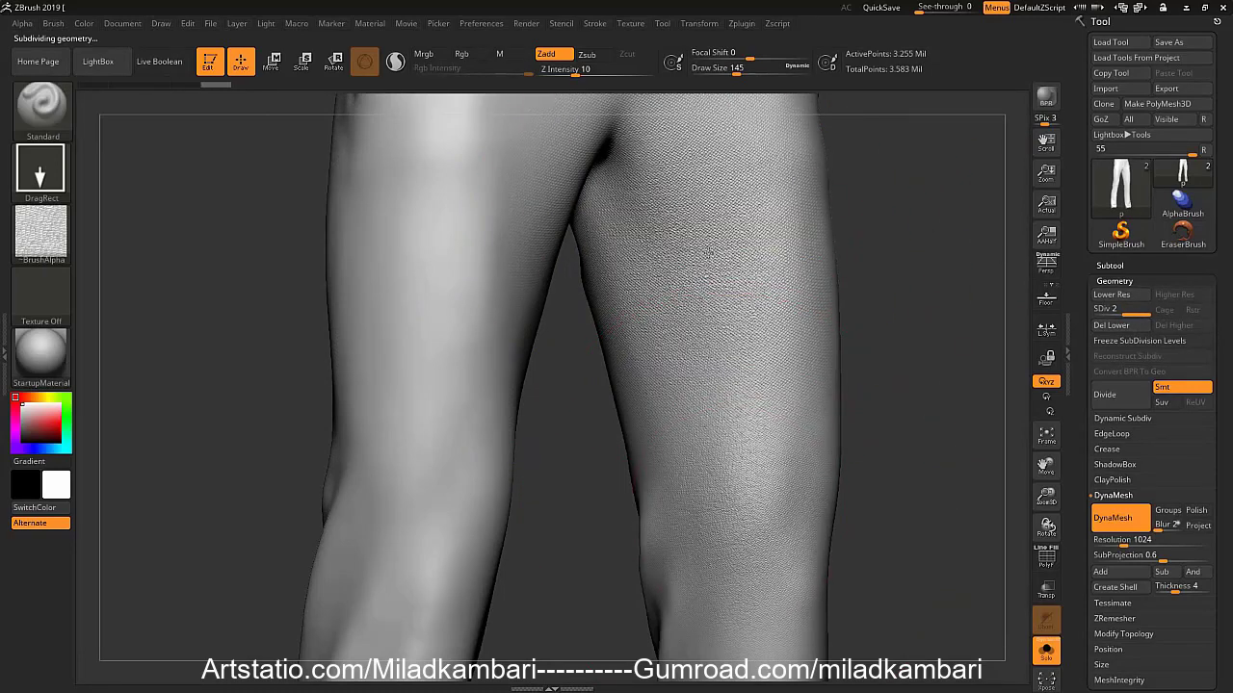
drag(633, 440, 728, 289)
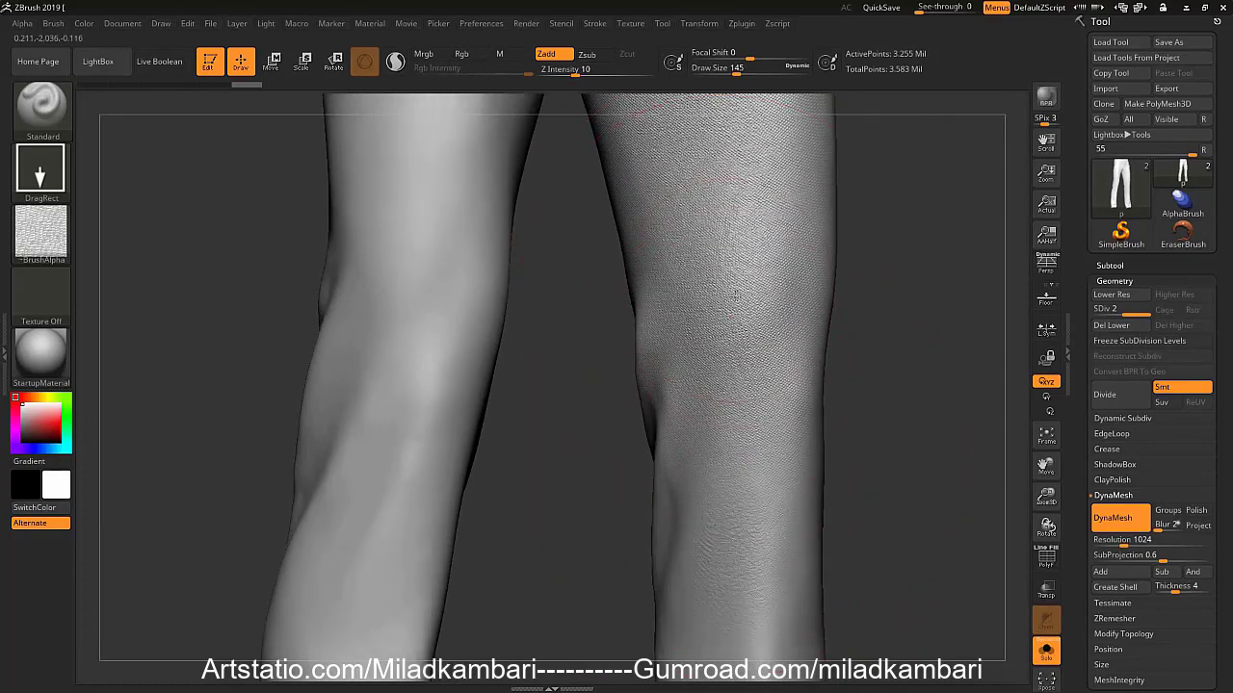
mouse_move(757, 377)
ctrl+right_down()
mouse_move(753, 274)
mouse_move(731, 217)
mouse_move(342, 273)
ctrl+right_up()
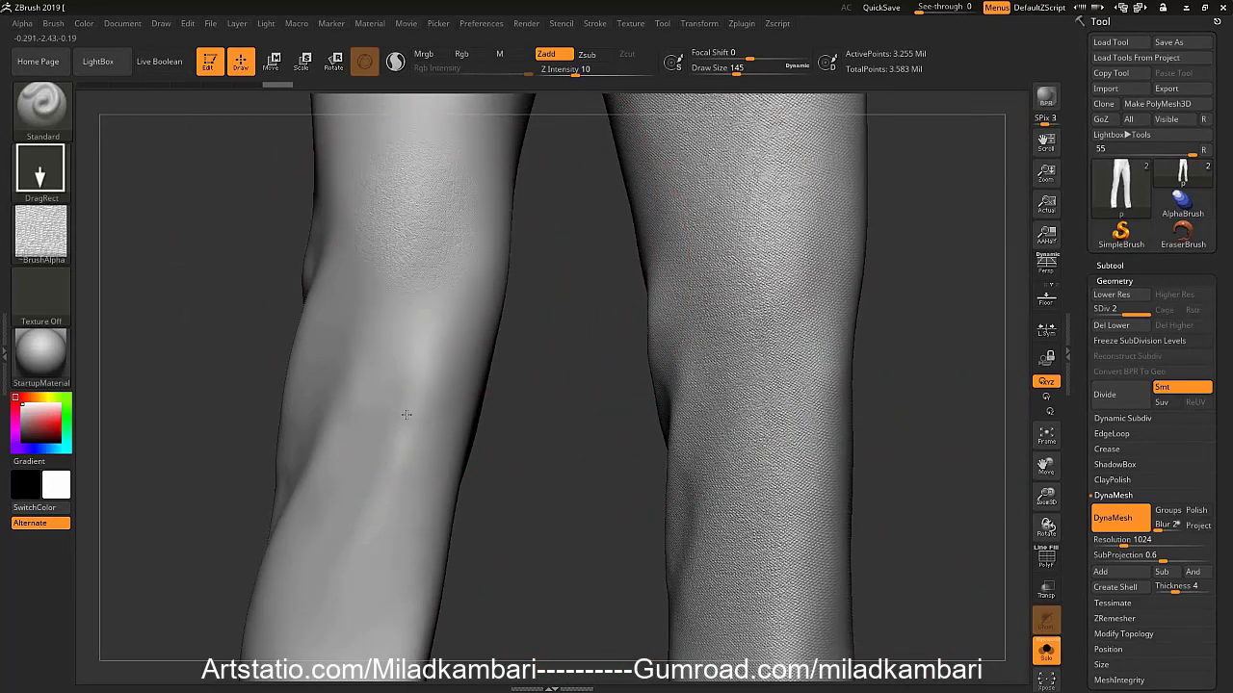
Stamp the cotton weave onto the lower left leg, then zoom out to see both legs
right_drag(405, 414, 386, 462)
drag(414, 323, 419, 375)
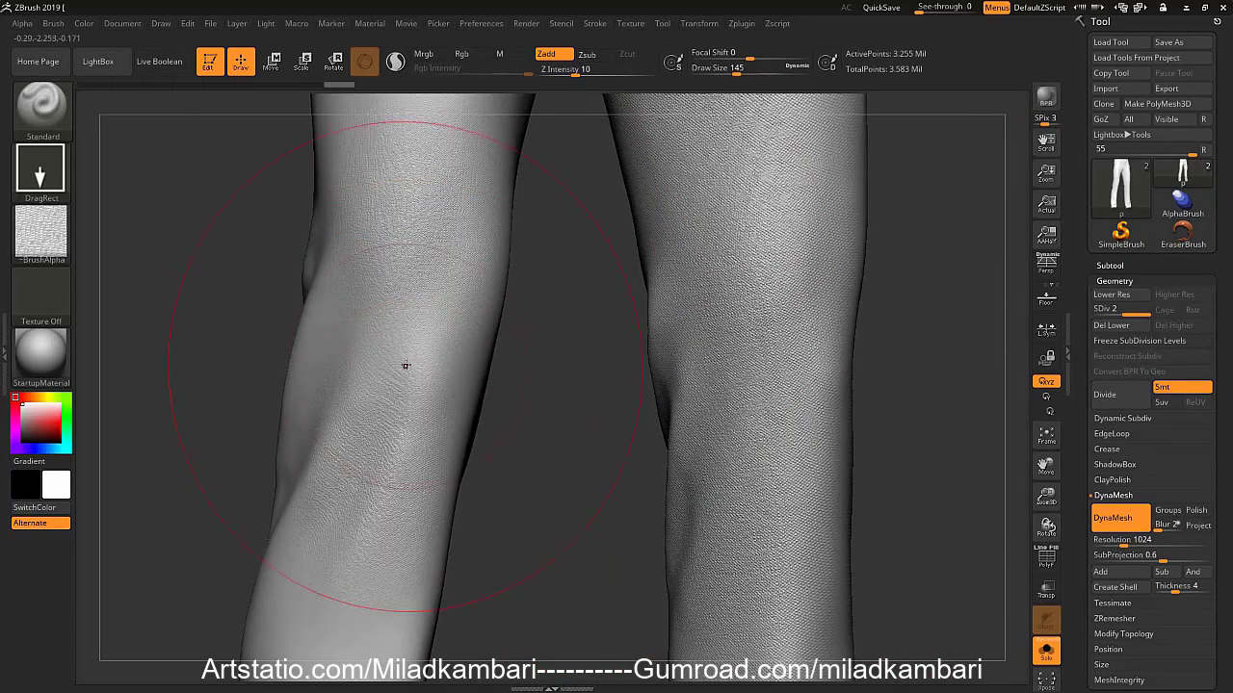
alt+right_drag(398, 365, 388, 309)
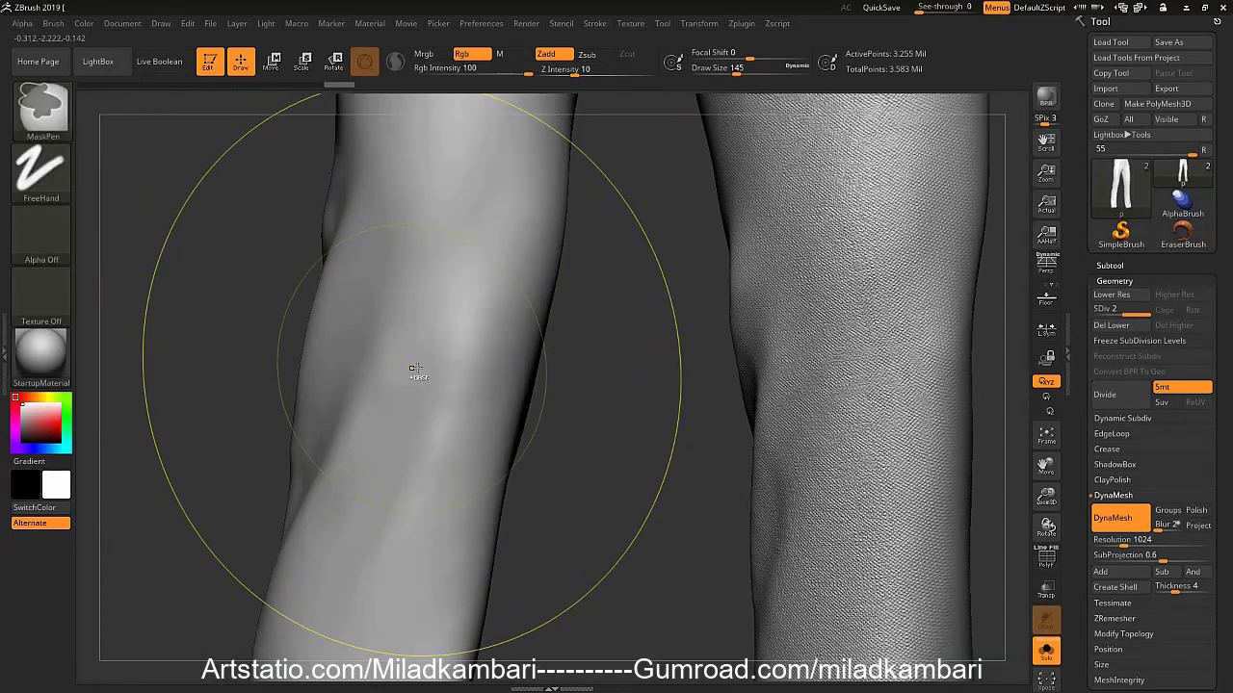
mouse_move(422, 375)
ctrl+right_down()
mouse_move(627, 305)
mouse_move(550, 407)
ctrl+right_up()
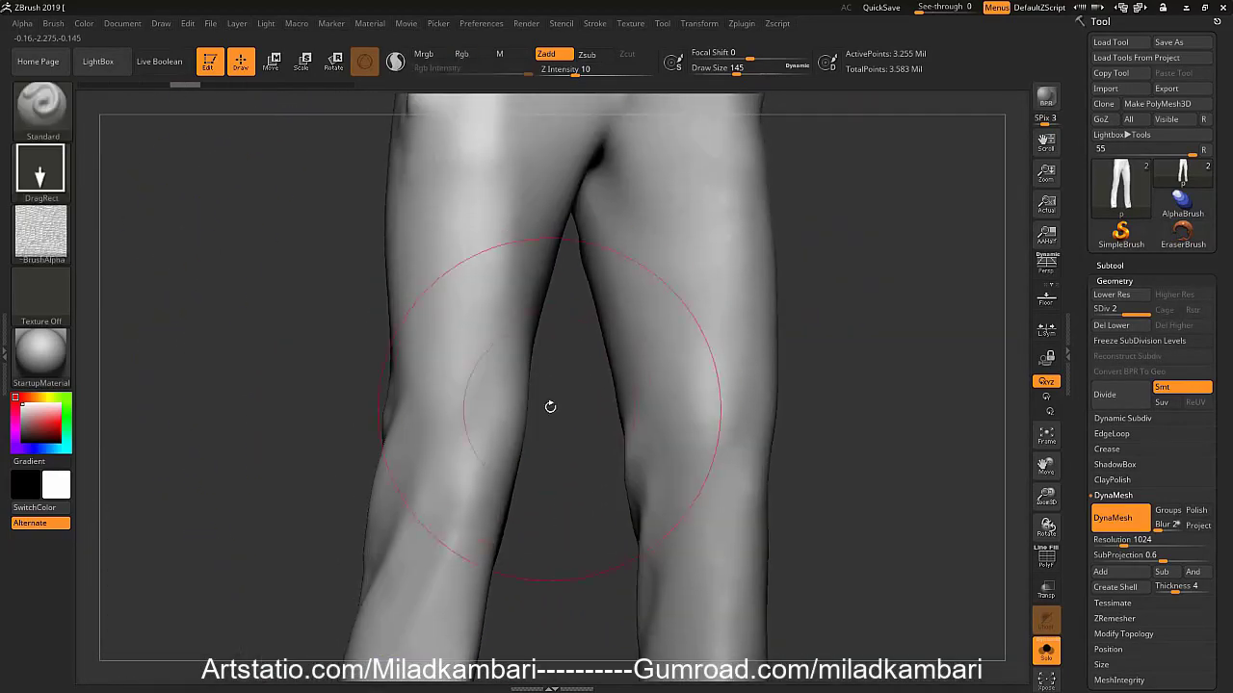
key(ctrl)
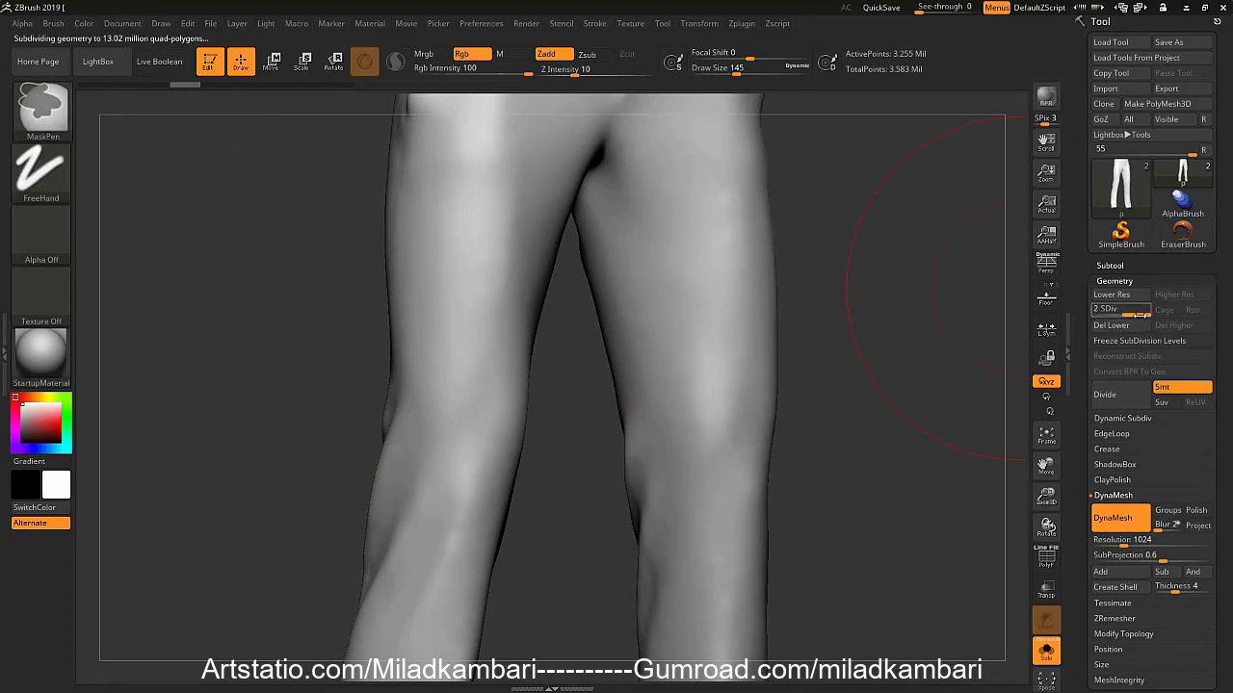
Divide the pants to subdivision level 3 and zoom in to inspect the legs
click(1140, 314)
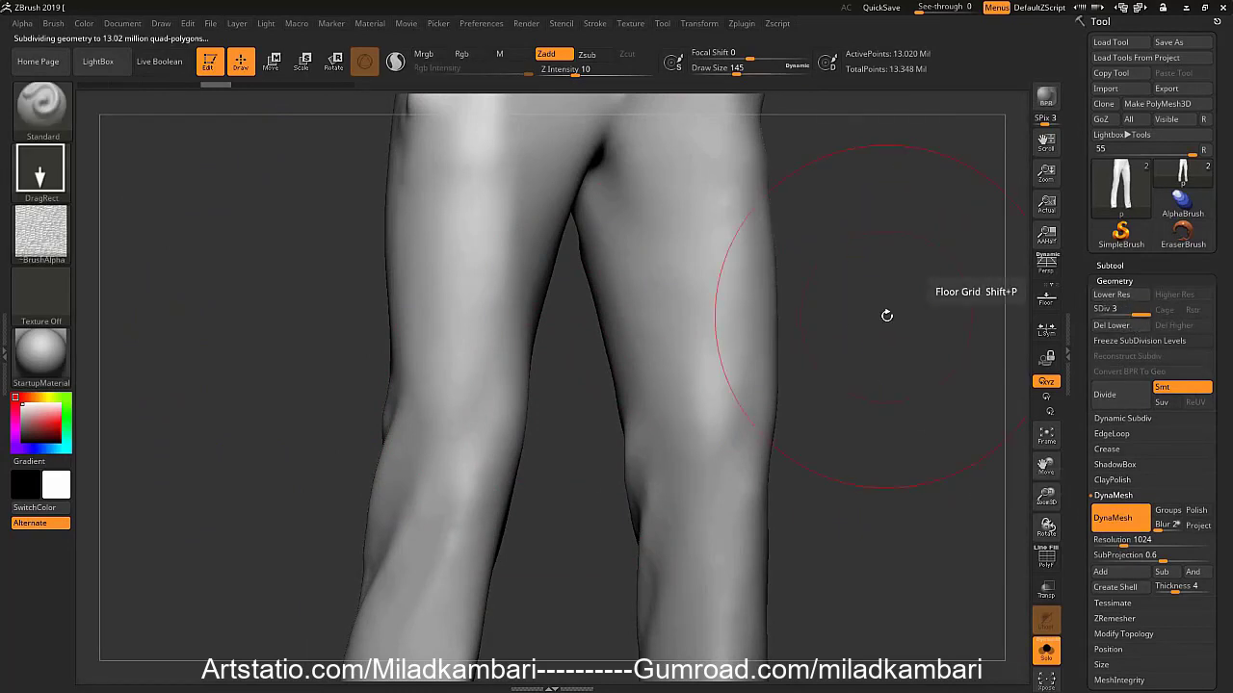
ctrl+right_drag(558, 353, 464, 173)
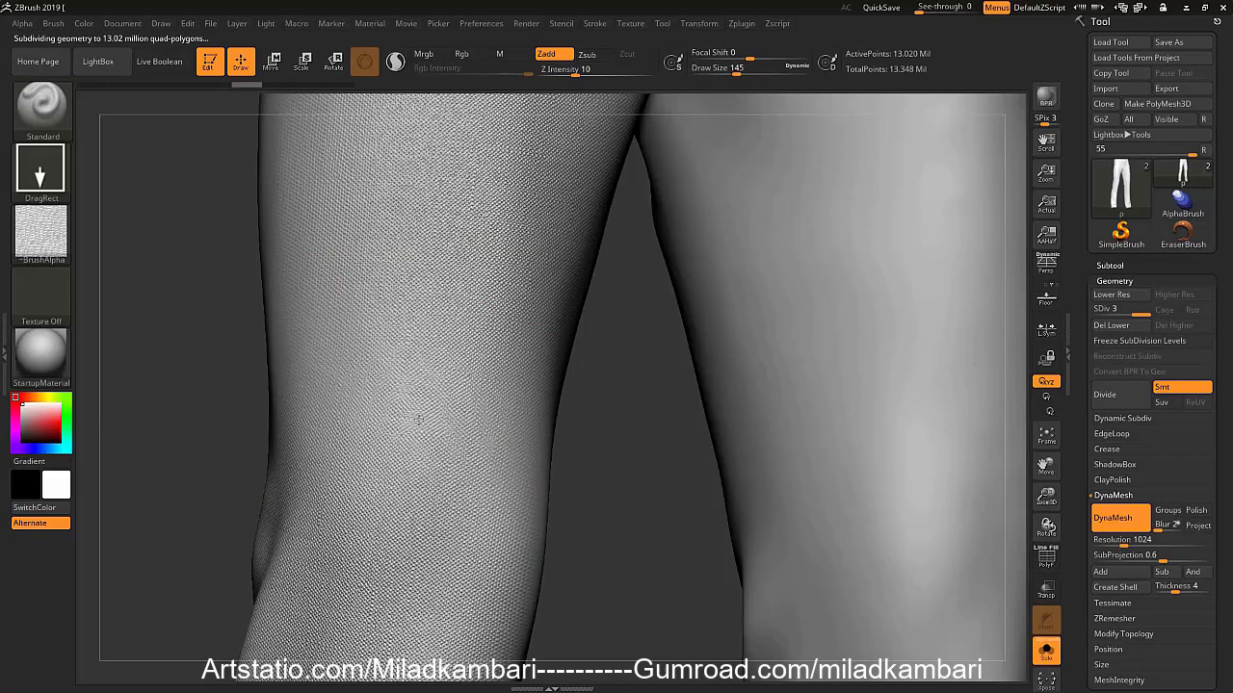
scroll(425, 413, up, 2)
scroll(428, 400, up, 2)
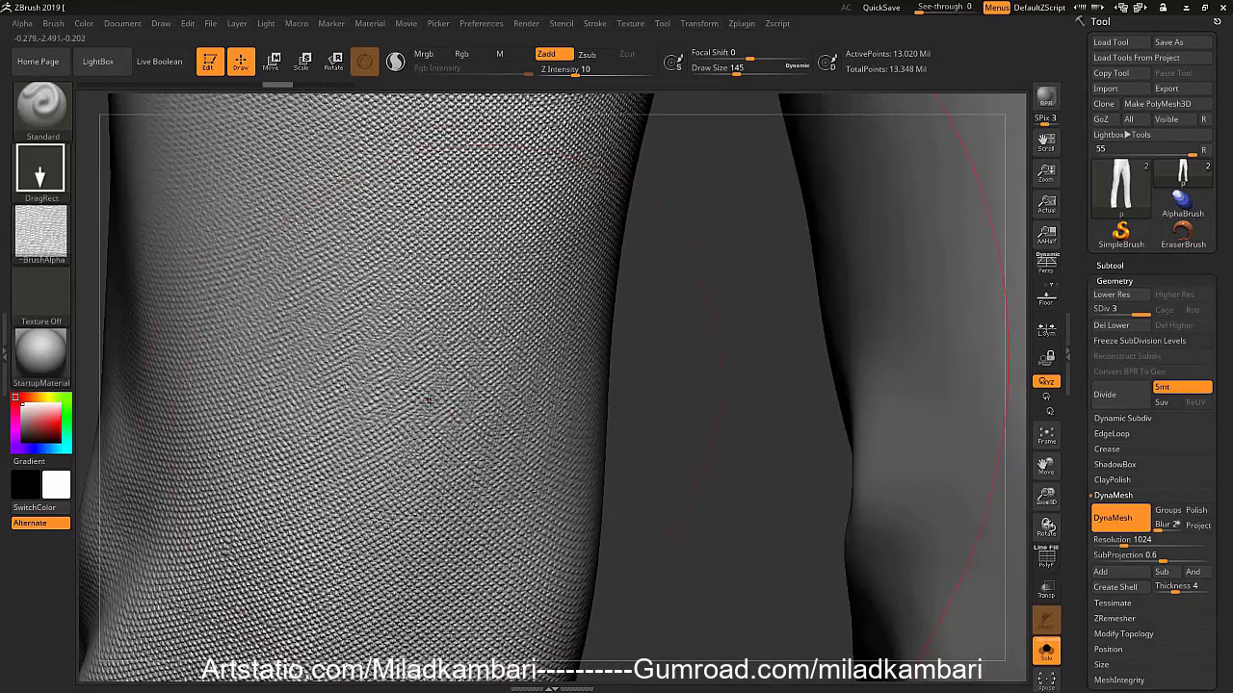
scroll(432, 378, down, 5)
scroll(453, 377, down, 3)
Return to the Standard brush, frame the whole pants with F, and set brush size to 149
key(ctrl)
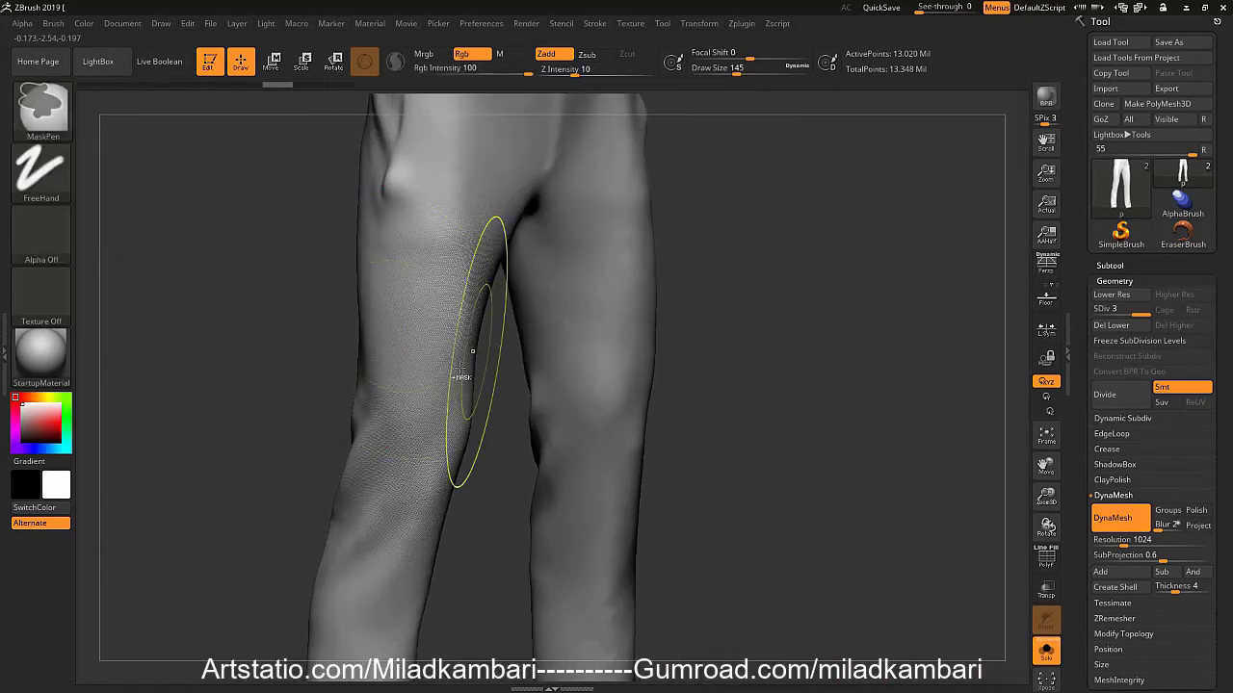
key(b)
key(s)
key(t)
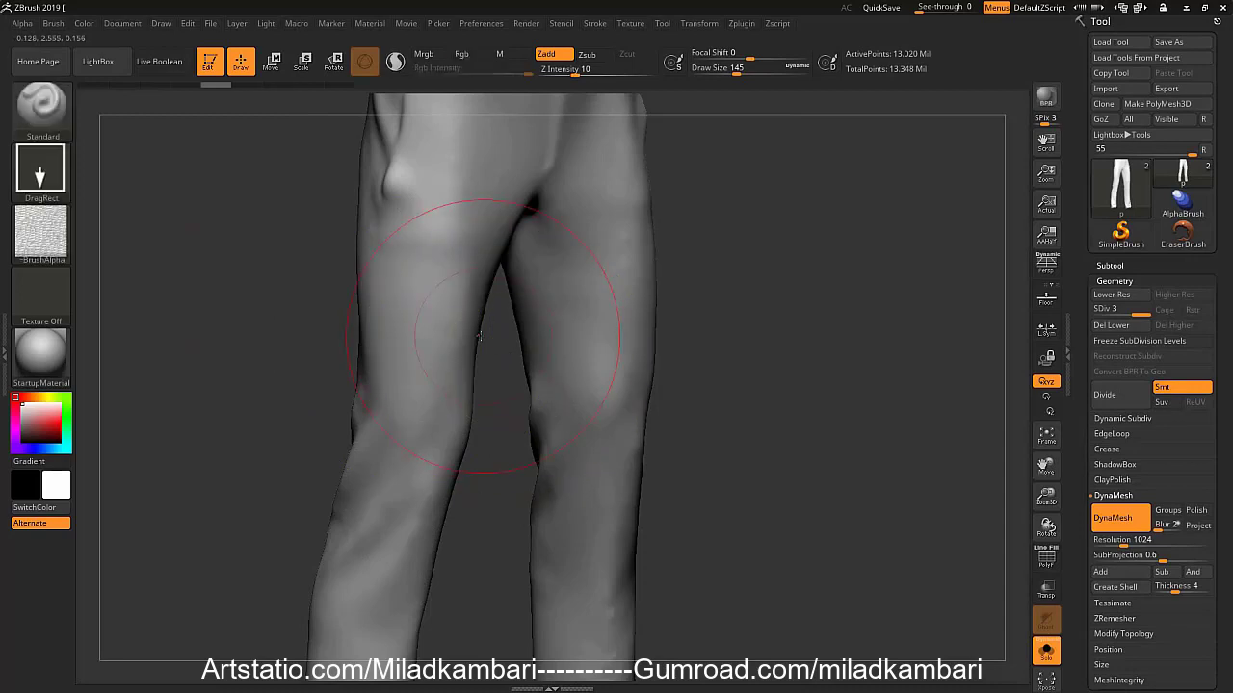
key(f)
key(s)
scroll(510, 327, down, 3)
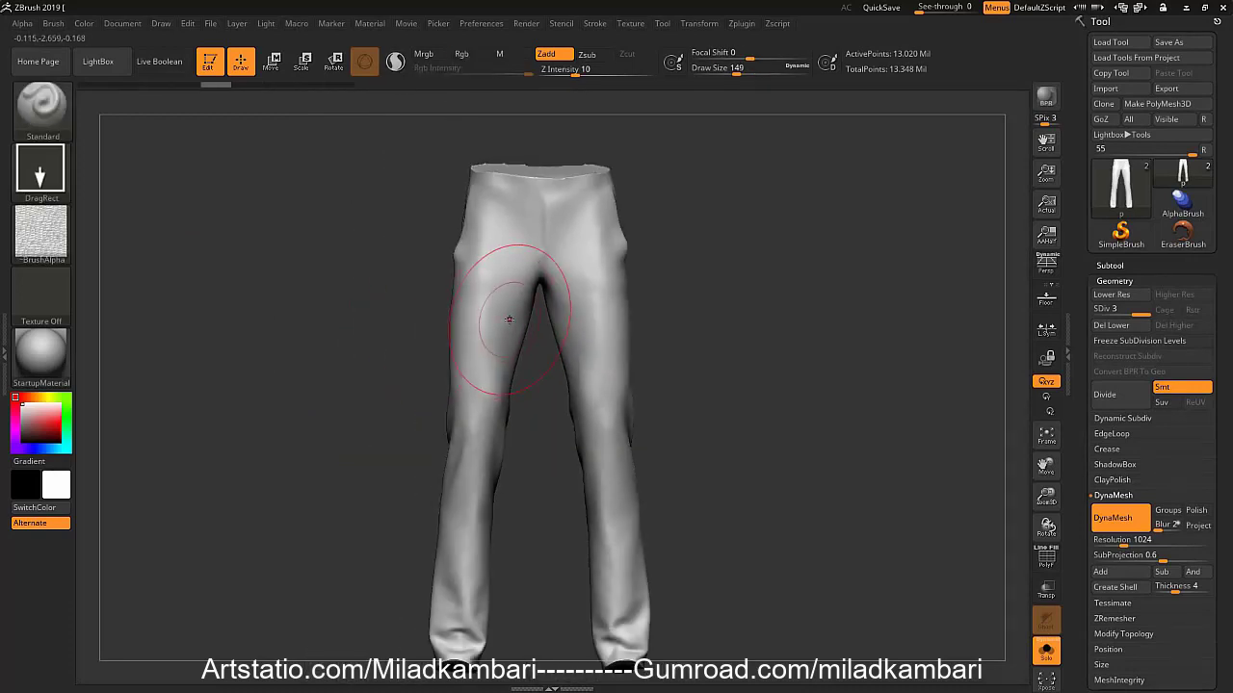
Step the pants down to base subdivision level 1
key(ctrl+shift)
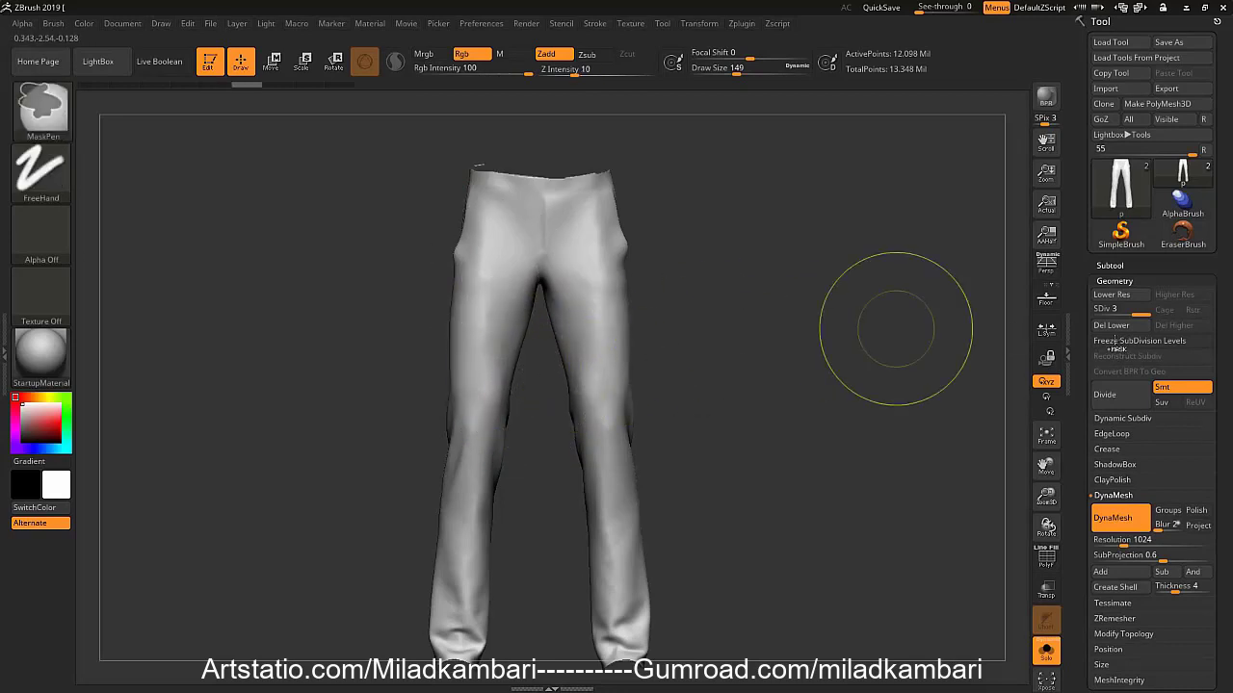
shift+click(1108, 348)
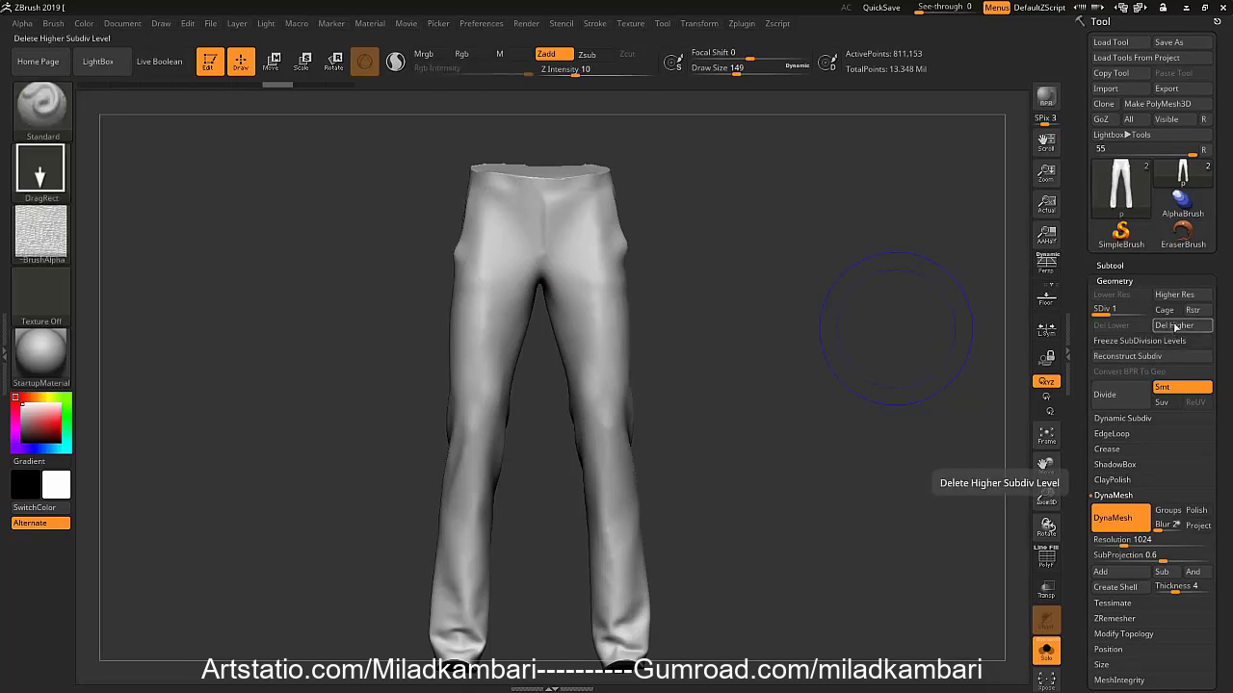
Delete the higher subdivision levels and remove the extra p1 subtool
click(1158, 271)
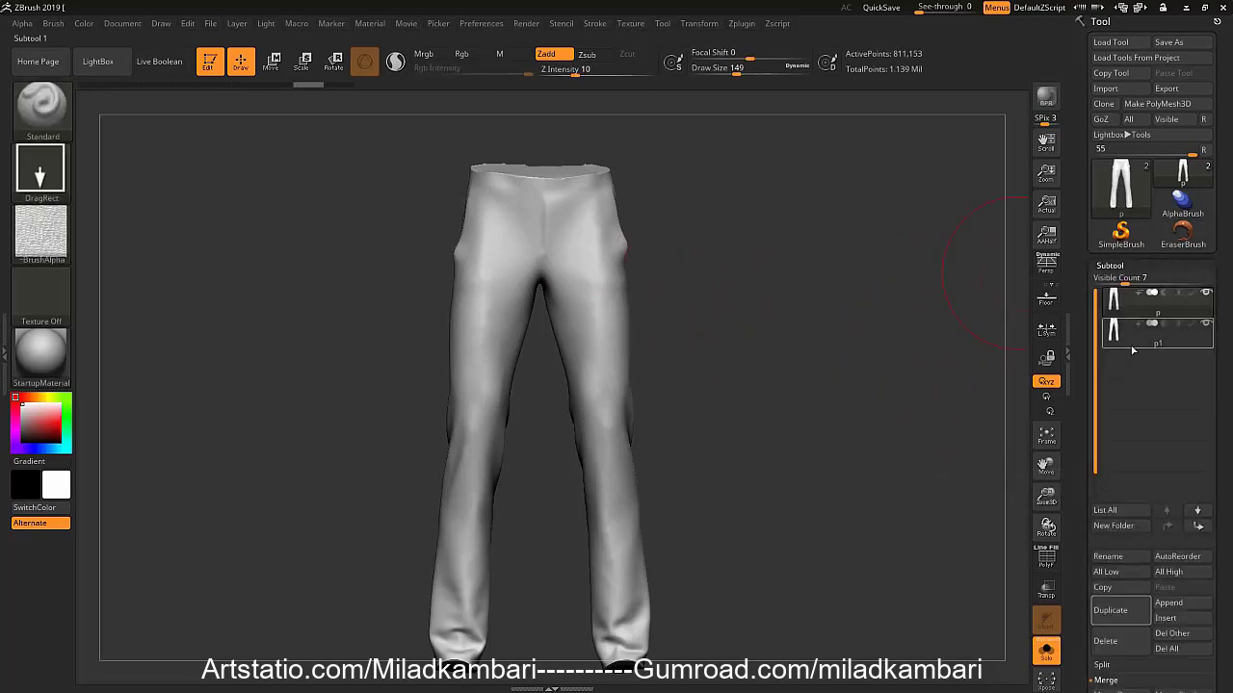
click(1125, 332)
click(1106, 643)
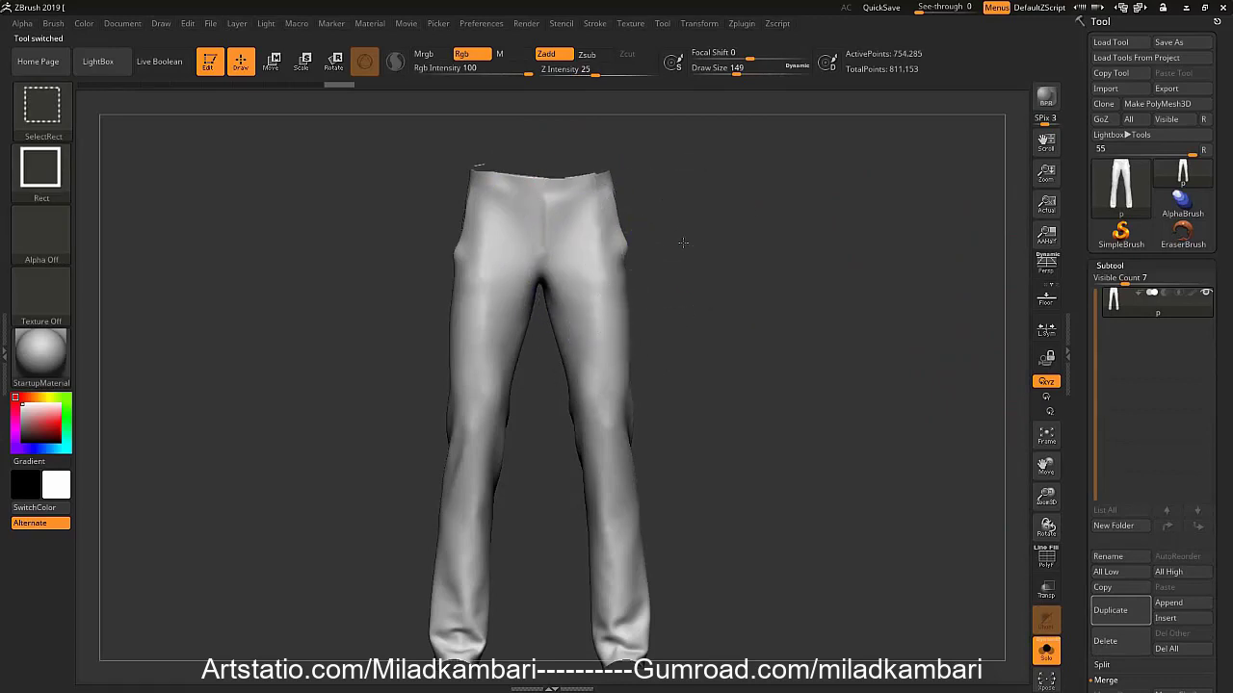
Hide part of the pants, unhide everything, and toggle PolyFrame on then off
ctrl+shift+click(590, 199)
key(ctrl)
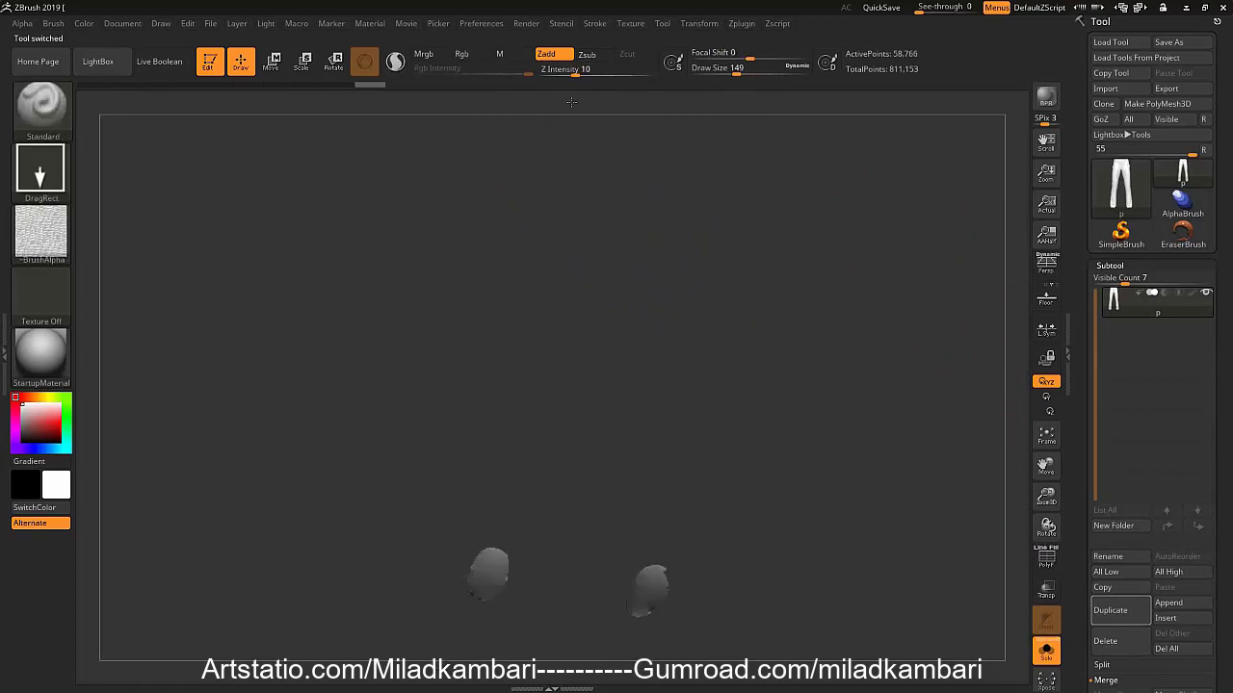
ctrl+shift+click(597, 217)
key(shift+f)
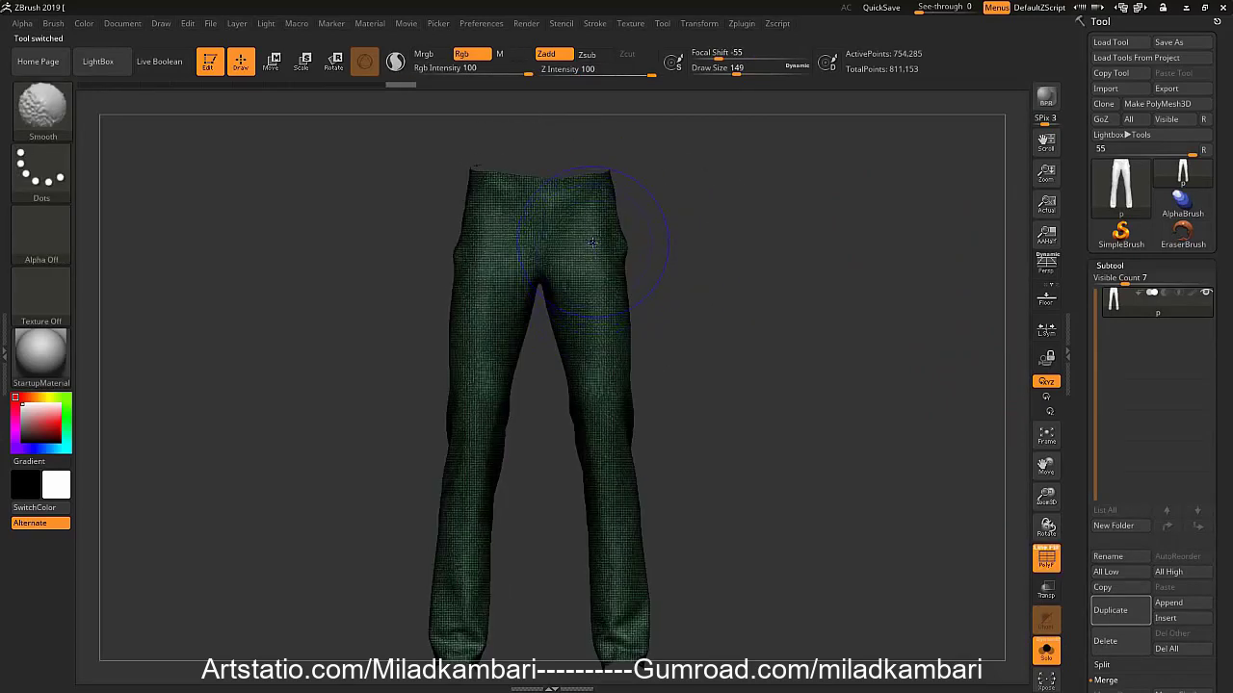
key(shift+f)
Duplicate the pants subtool from the Subtool palette to create p1
scroll(594, 245, up, 2)
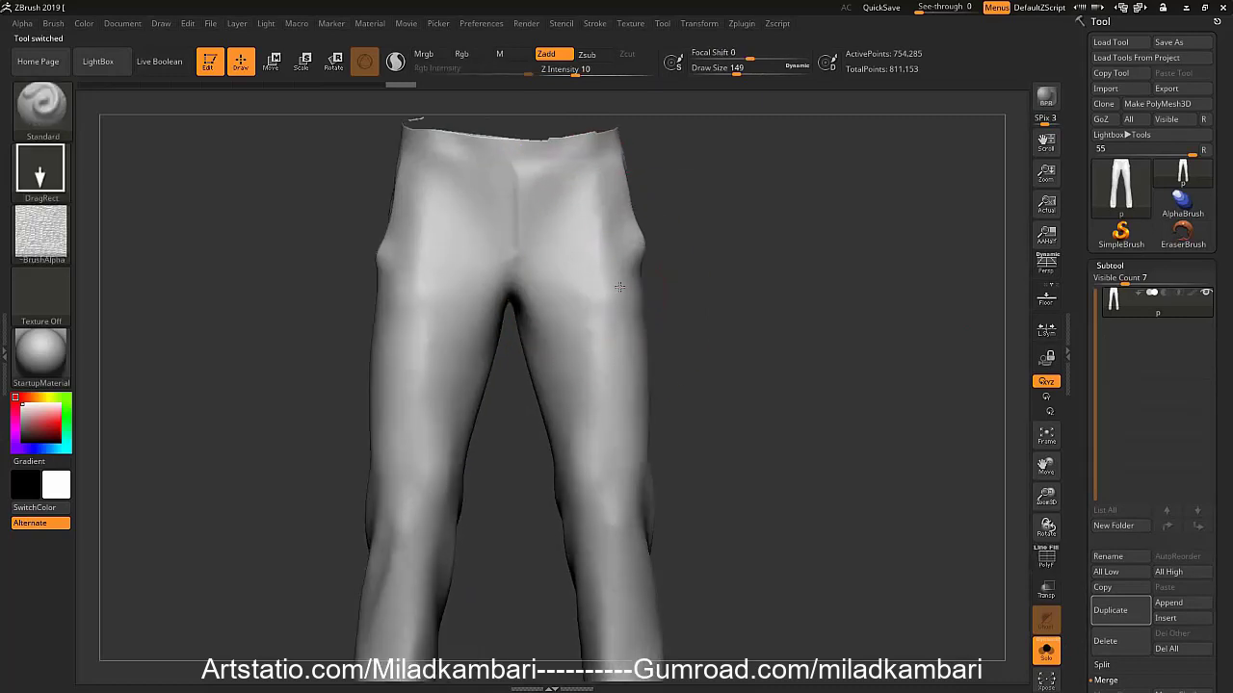
scroll(599, 248, up, 2)
scroll(600, 454, down, 2)
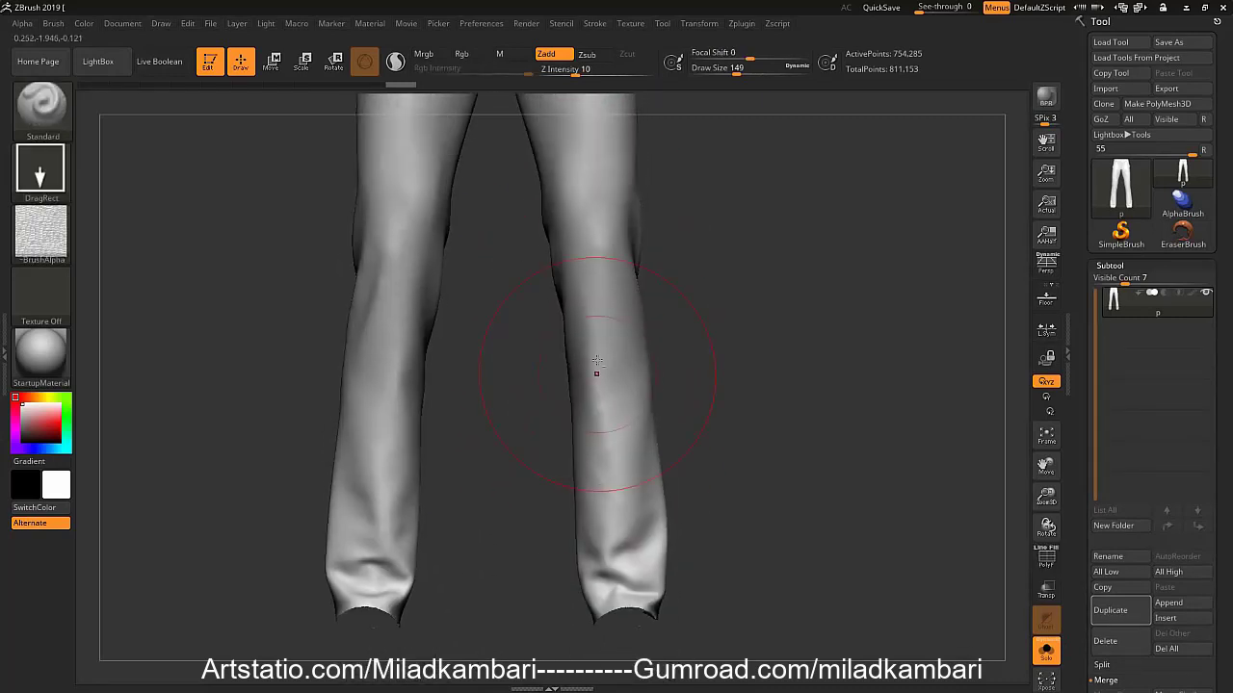
scroll(597, 372, down, 1)
right_drag(595, 343, 610, 338)
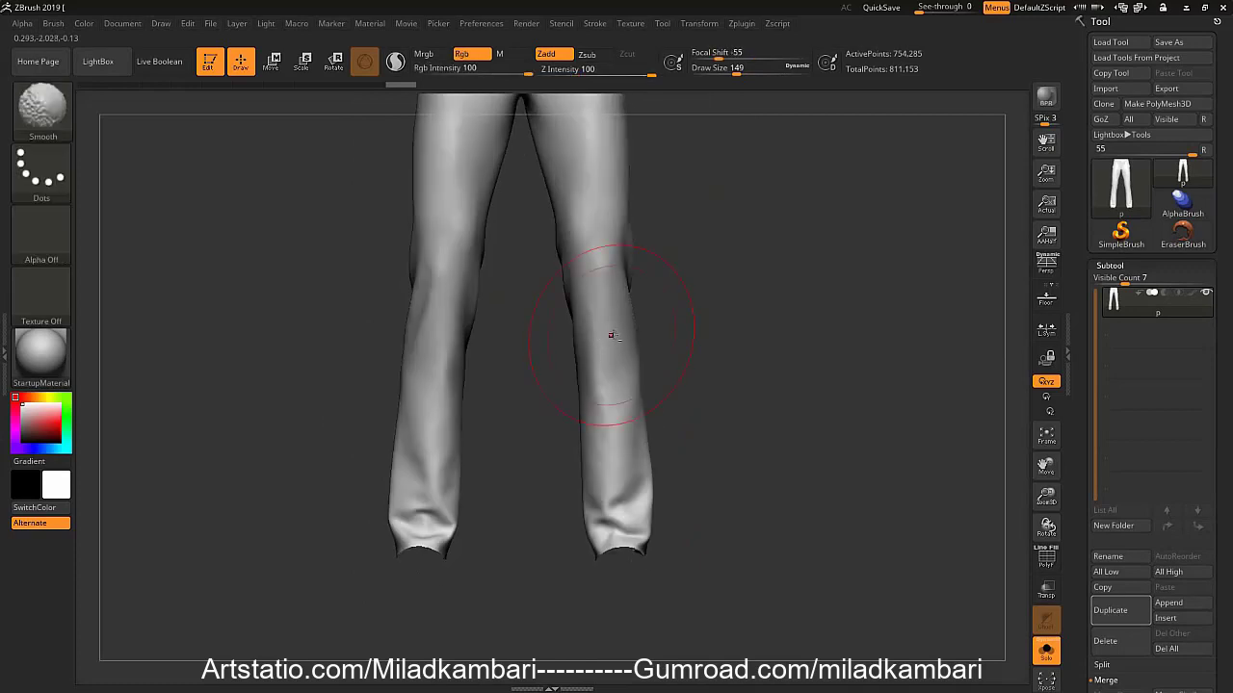
scroll(869, 115, down, 2)
click(1135, 266)
click(1114, 280)
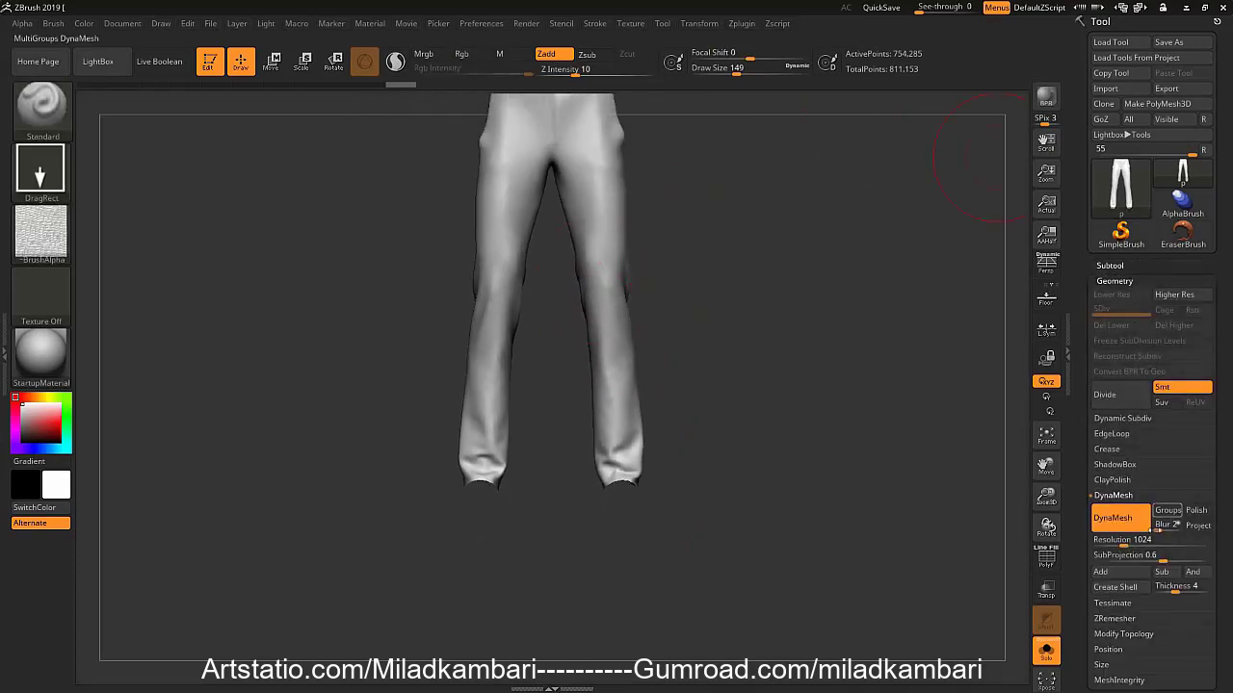
click(1117, 495)
click(1127, 541)
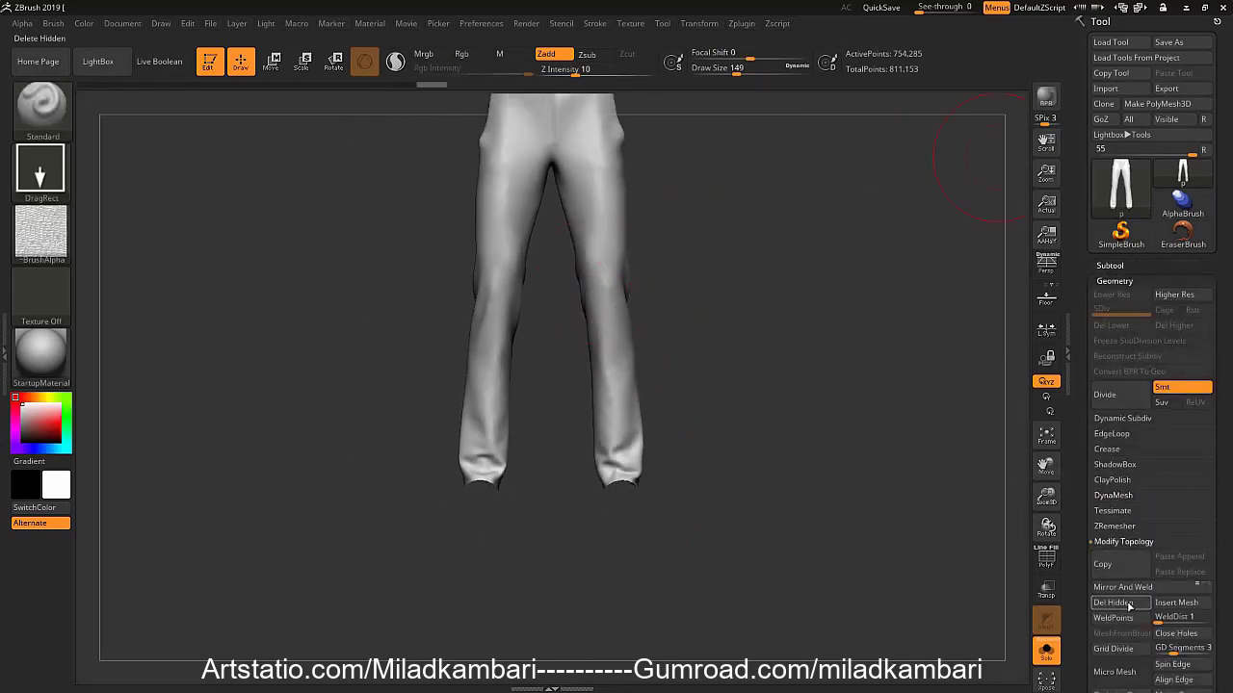
click(1122, 267)
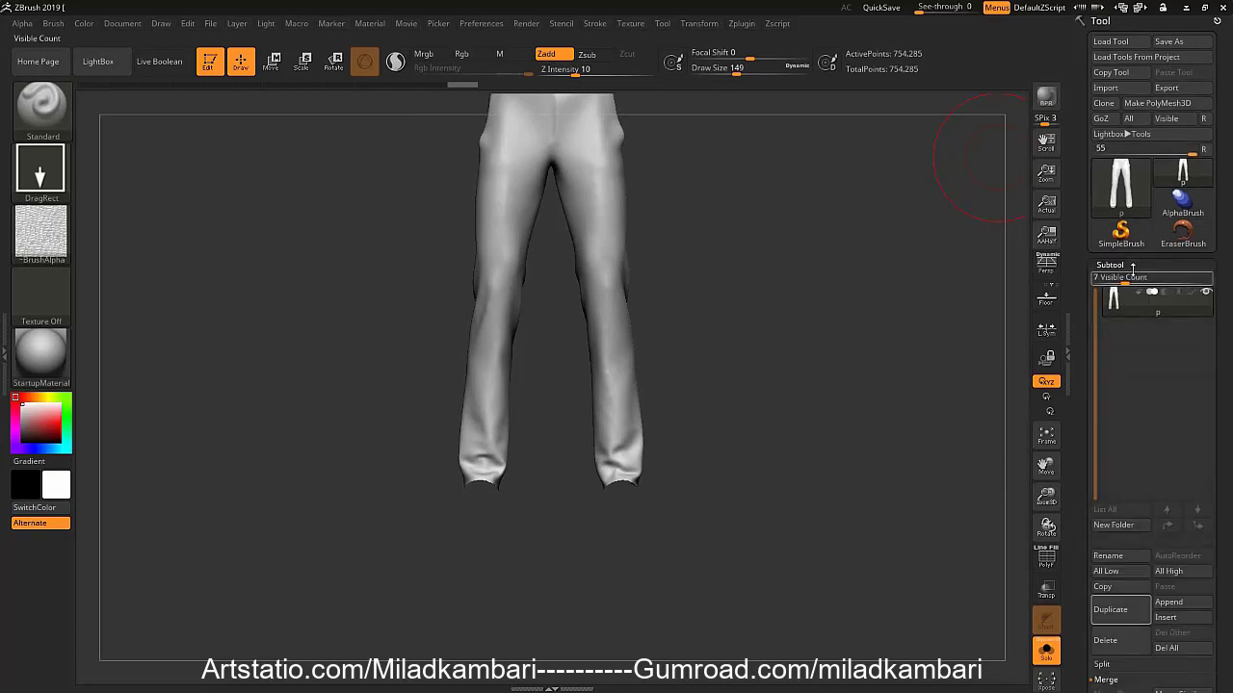
click(1145, 609)
Reframe the pants view and bring up the Geometry retopology options
mouse_move(786, 259)
alt+mouse_down()
mouse_move(824, 393)
mouse_move(769, 335)
alt+mouse_up()
alt+drag(643, 284, 983, 239)
click(1150, 276)
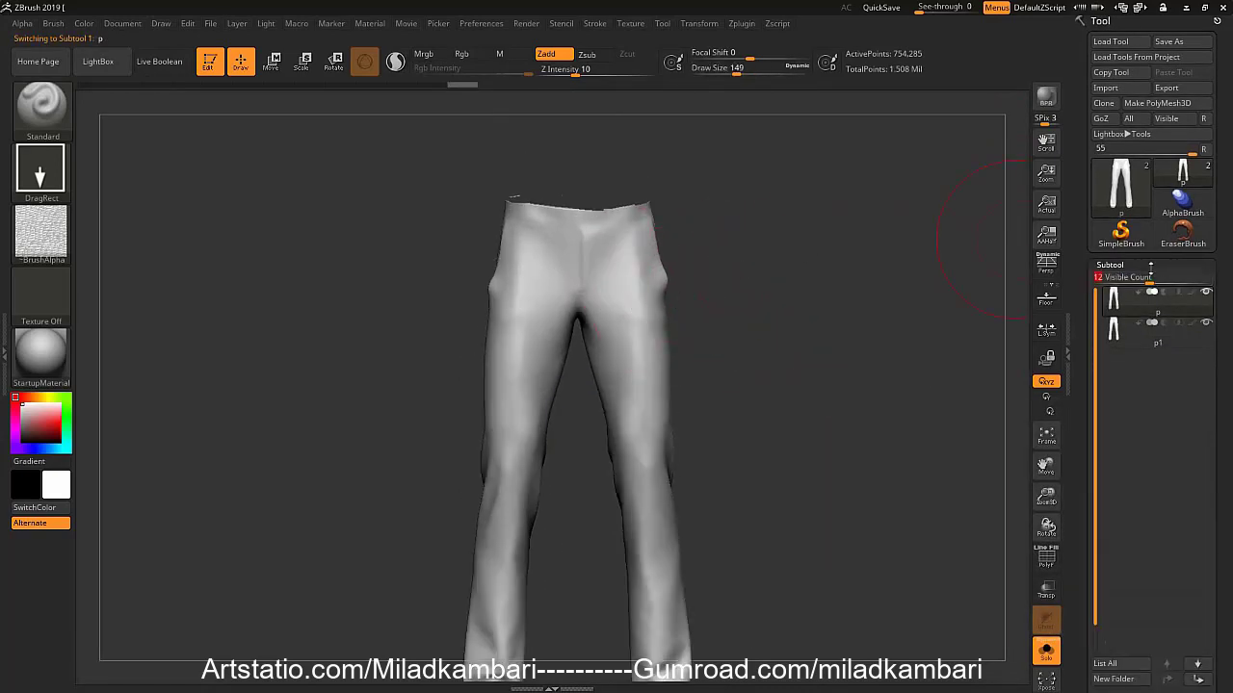
click(1154, 266)
click(1137, 274)
click(1134, 274)
click(1134, 278)
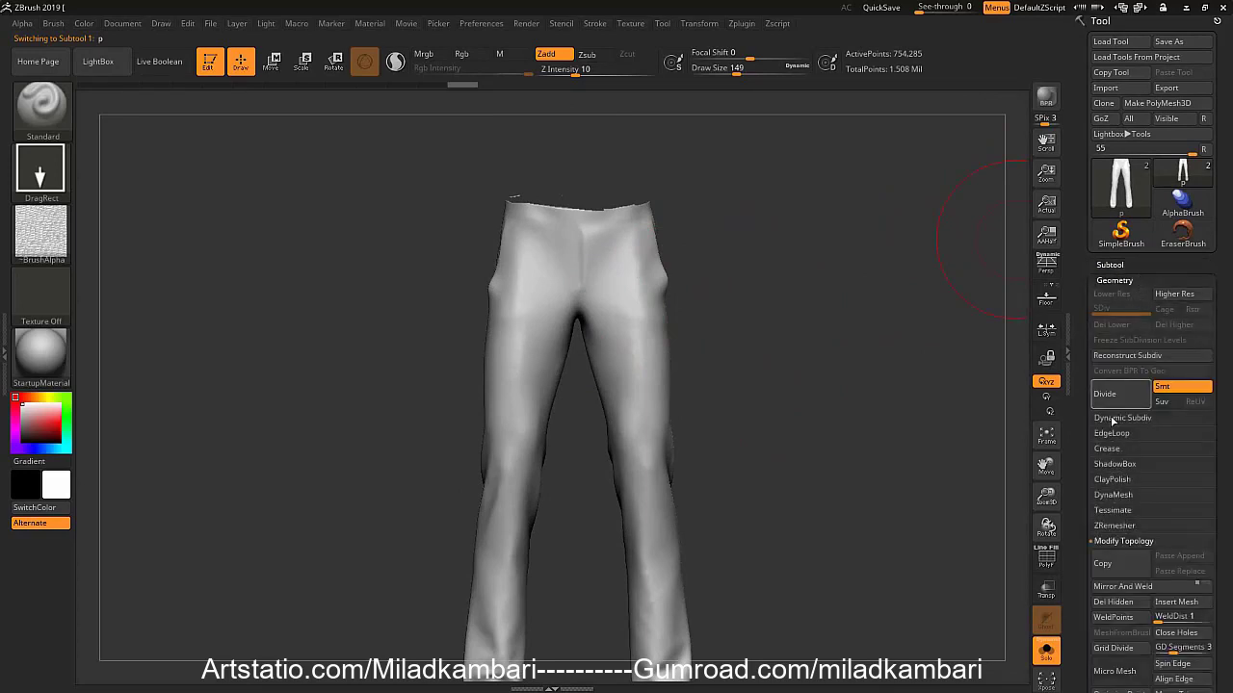
click(1115, 526)
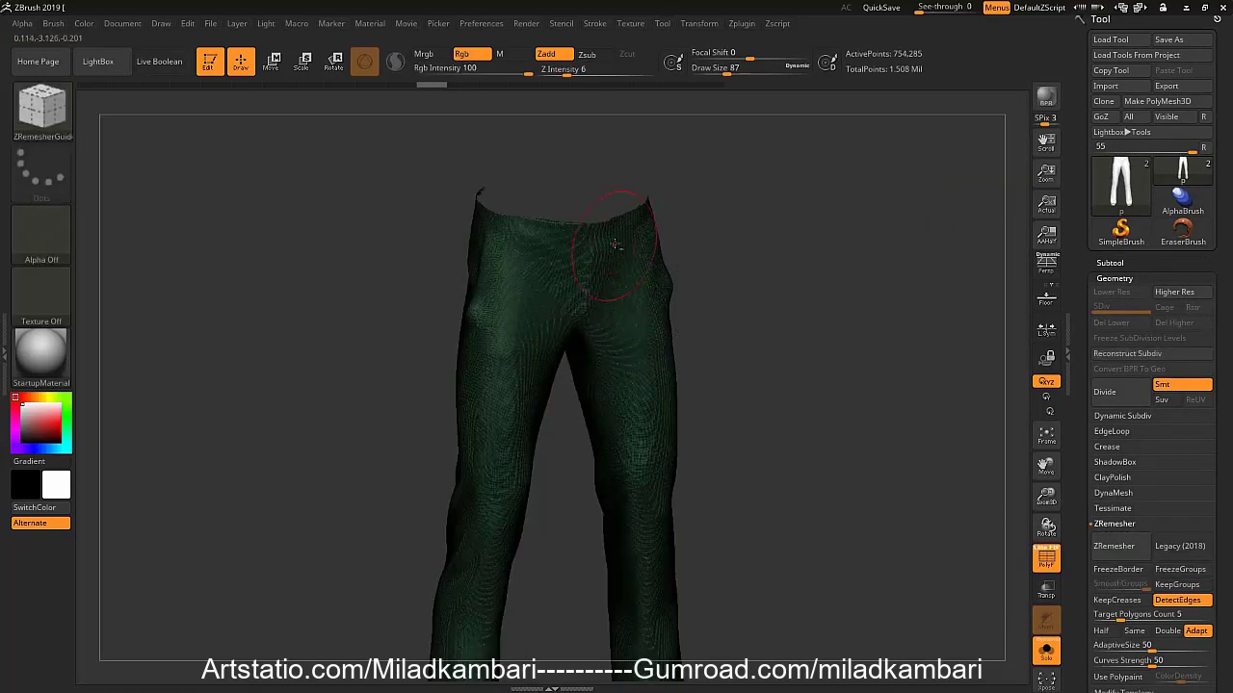
Draw ZRemesher guide loops around the waist opening and the right hem
drag(679, 282, 697, 253)
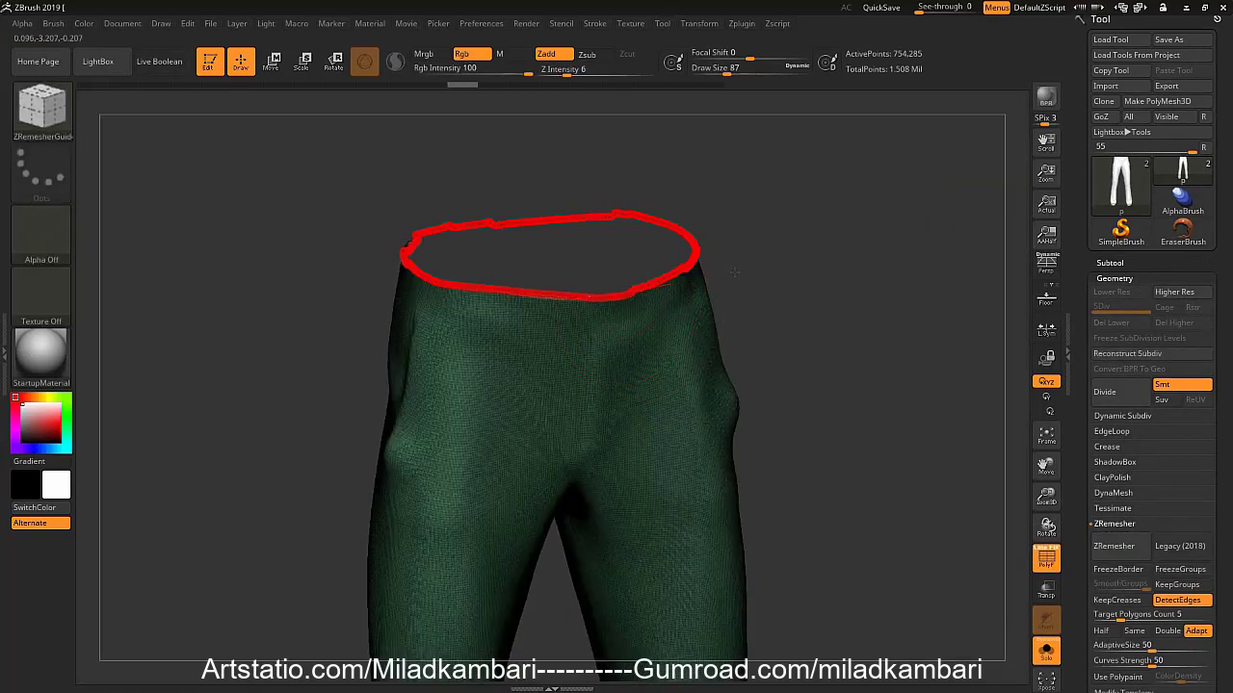
alt+drag(713, 375, 672, 395)
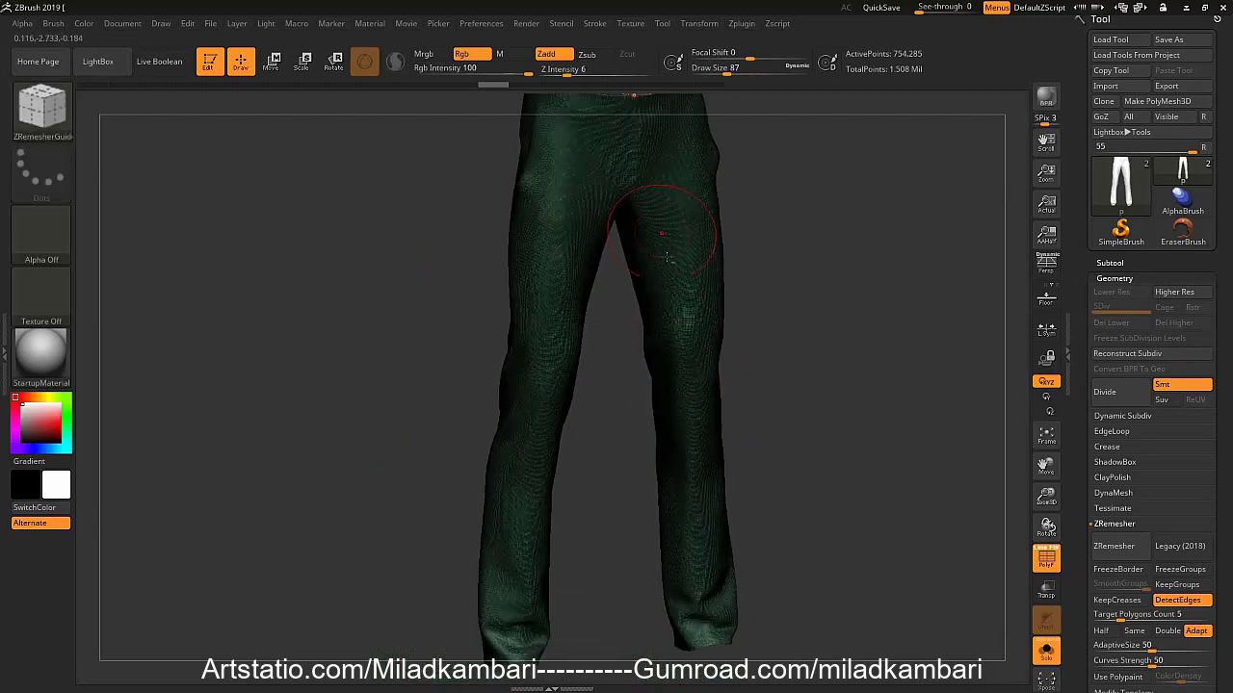
right_drag(672, 394, 683, 440)
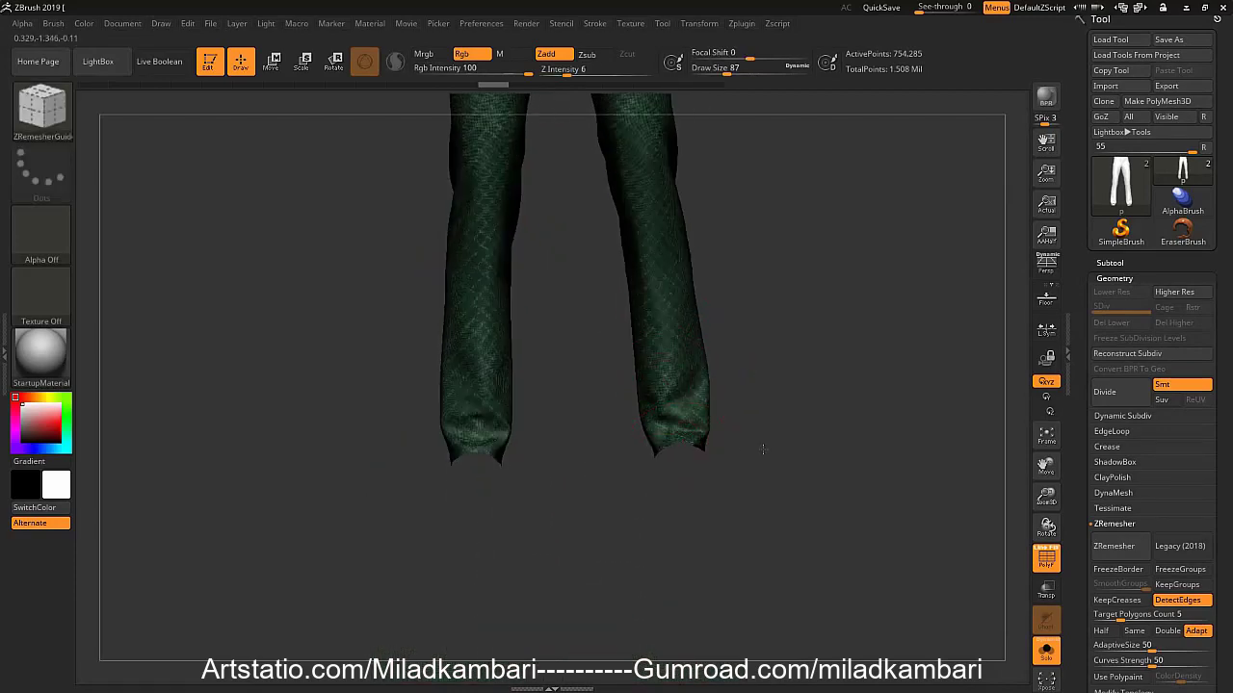
drag(756, 478, 742, 472)
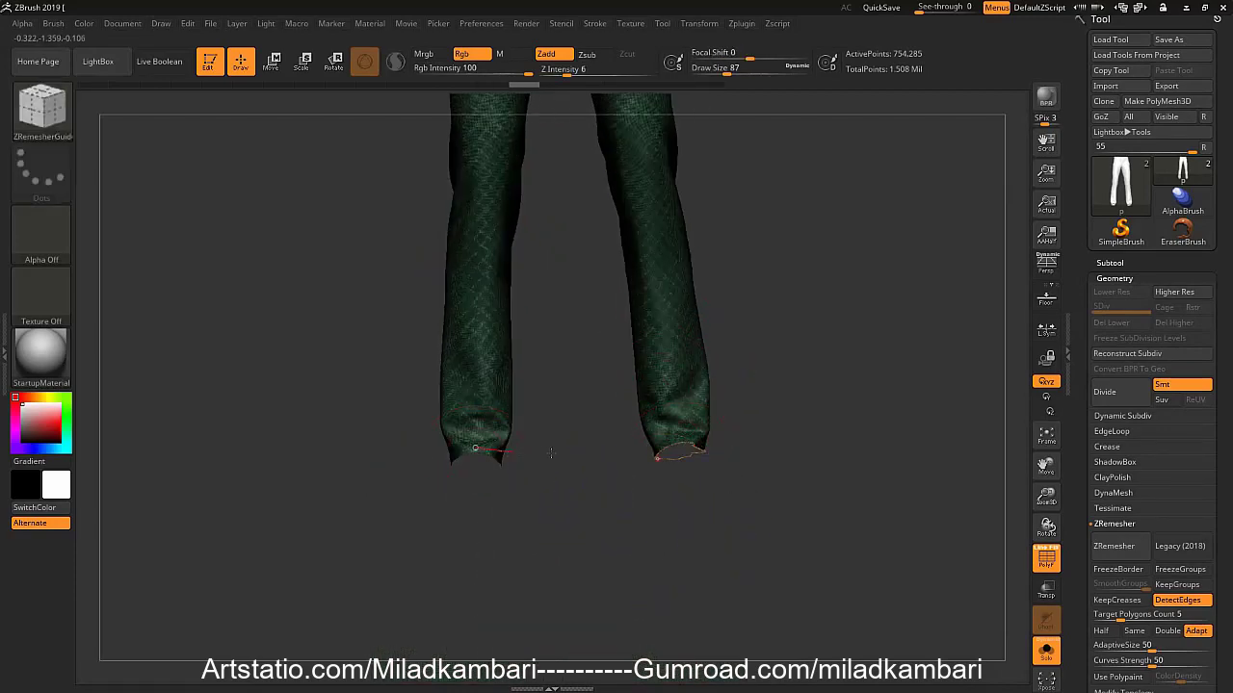
Shrink the brush to 56, draw a guide loop at the left hem, and run ZRemesher
key(s)
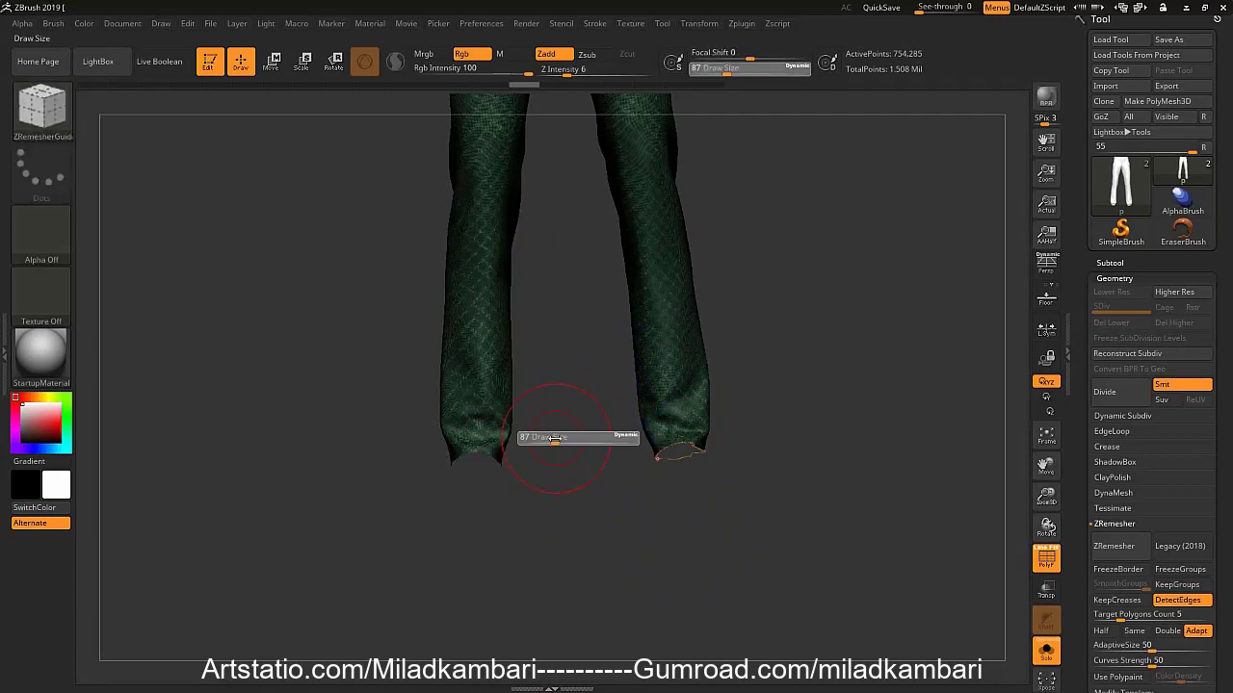
drag(578, 440, 558, 440)
key(shift)
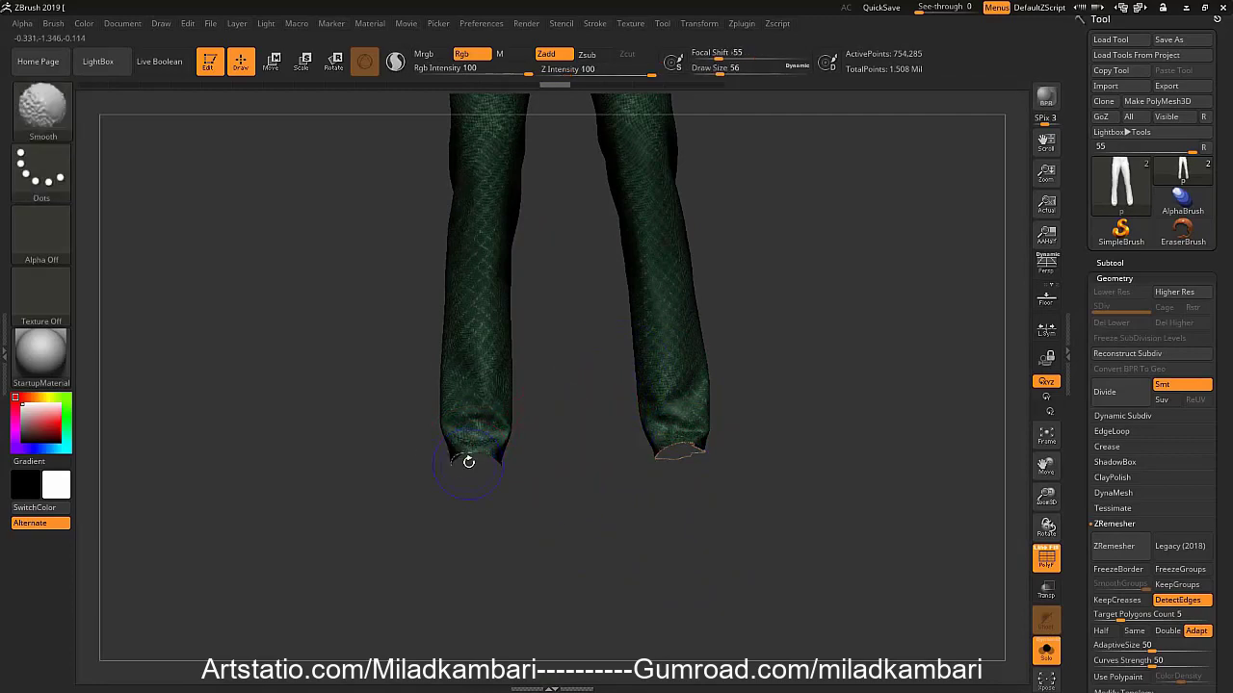
ctrl+right_drag(494, 398, 452, 447)
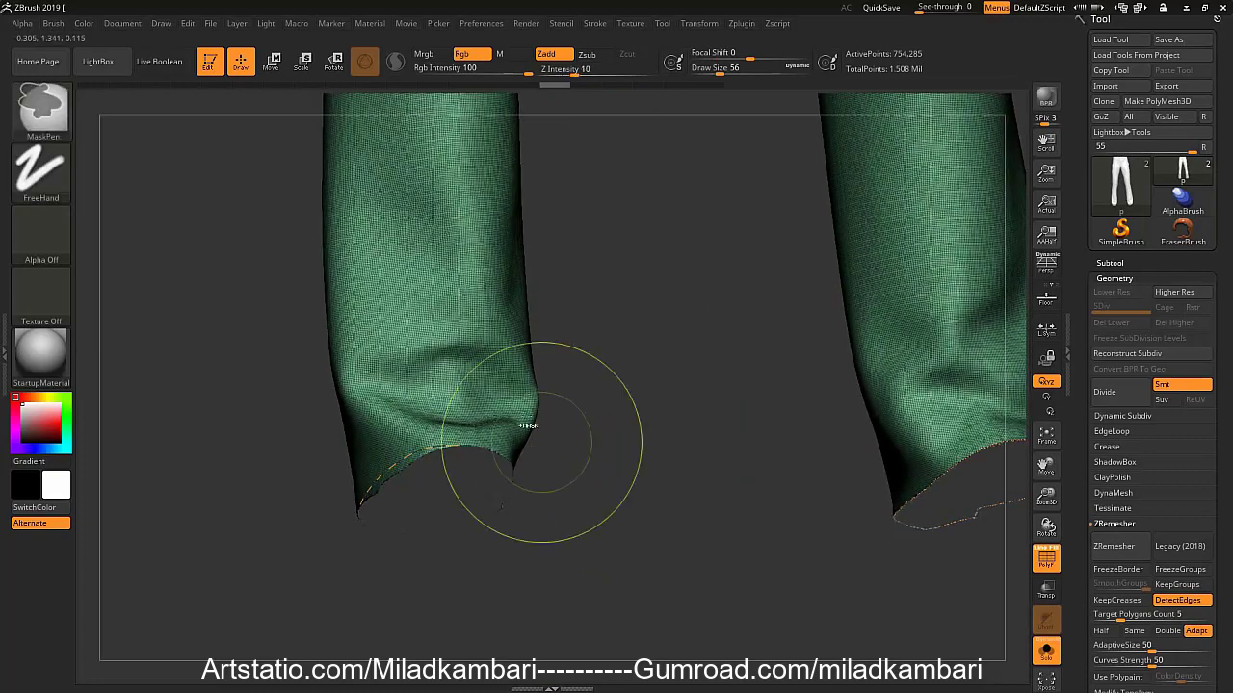
drag(426, 500, 434, 498)
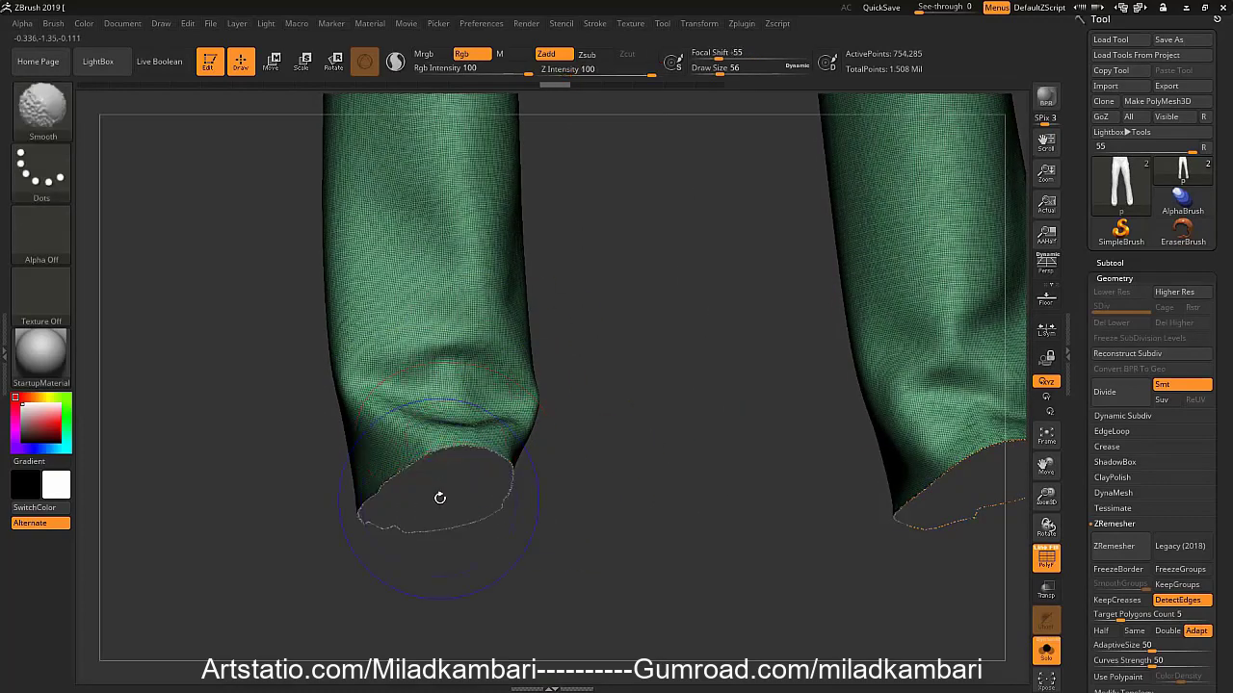
mouse_move(454, 413)
ctrl+right_down()
mouse_move(535, 317)
mouse_move(556, 358)
ctrl+right_up()
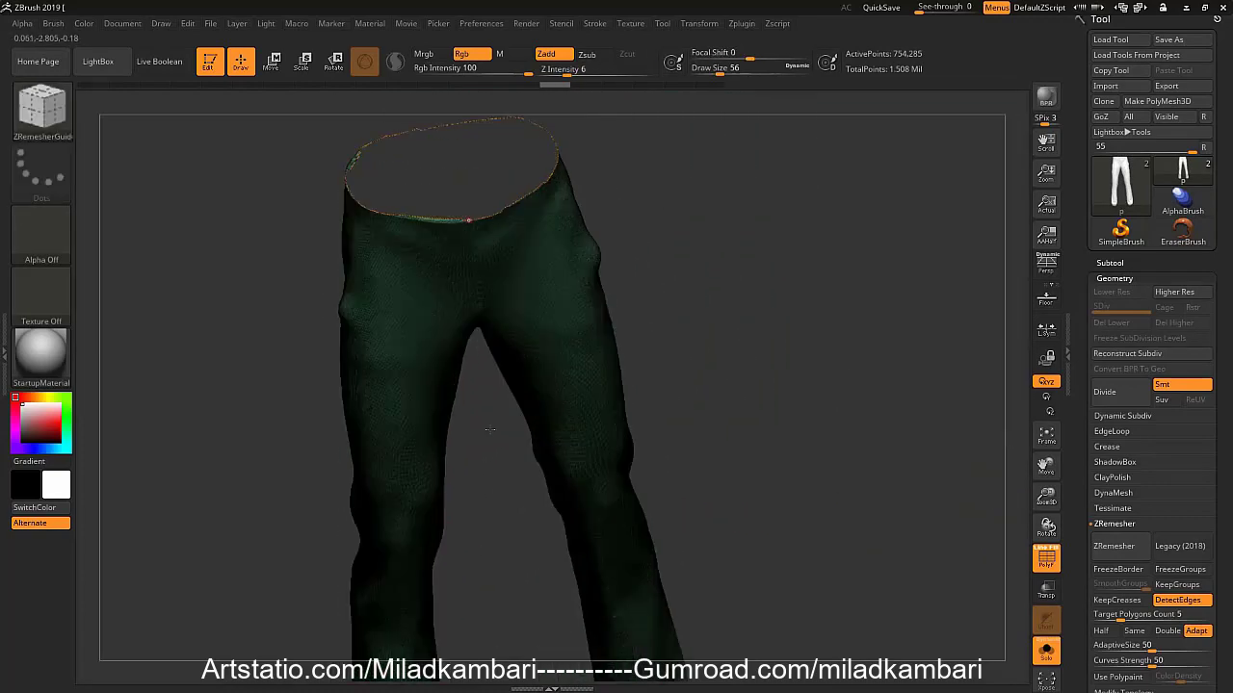
key(f)
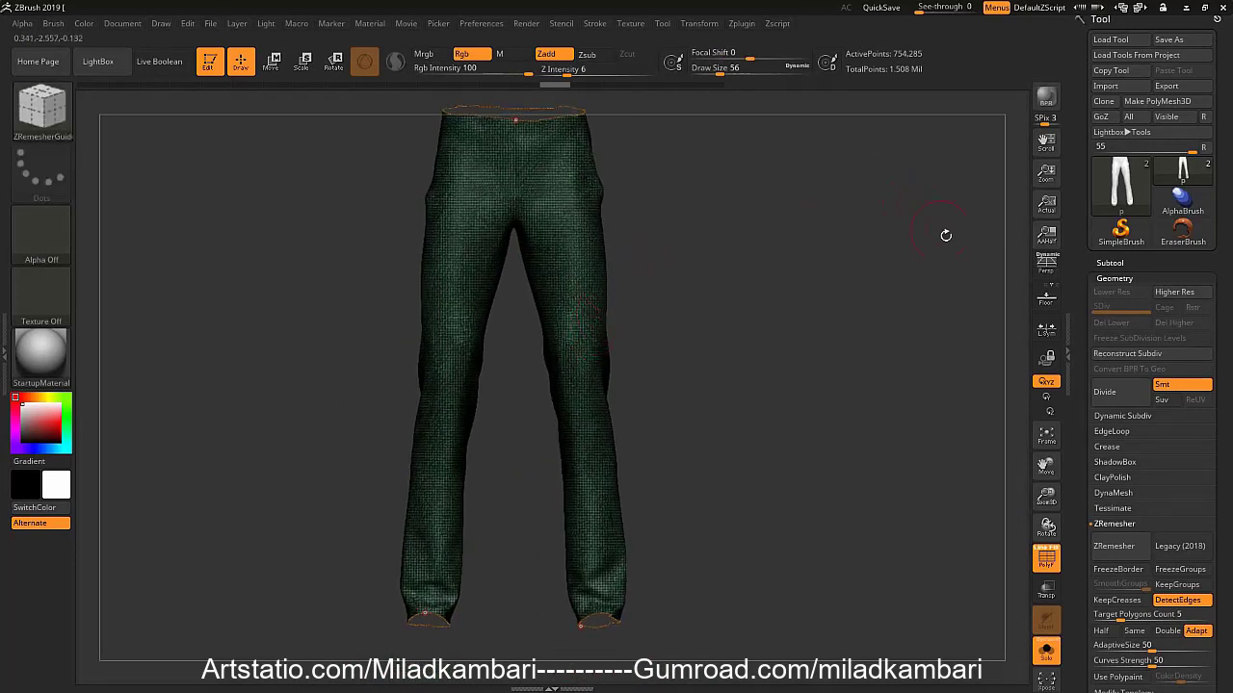
click(1115, 548)
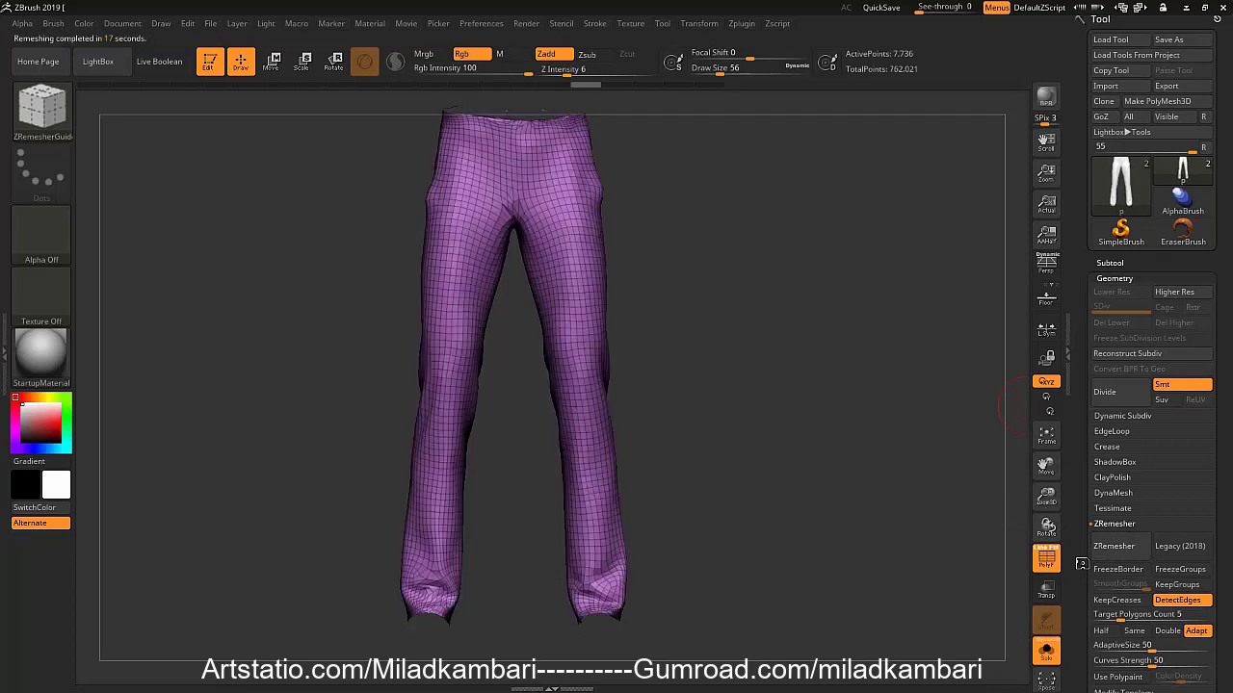
Remove the waistband guide curves and run ZRemesher on the pants again
alt+right_drag(503, 253, 511, 202)
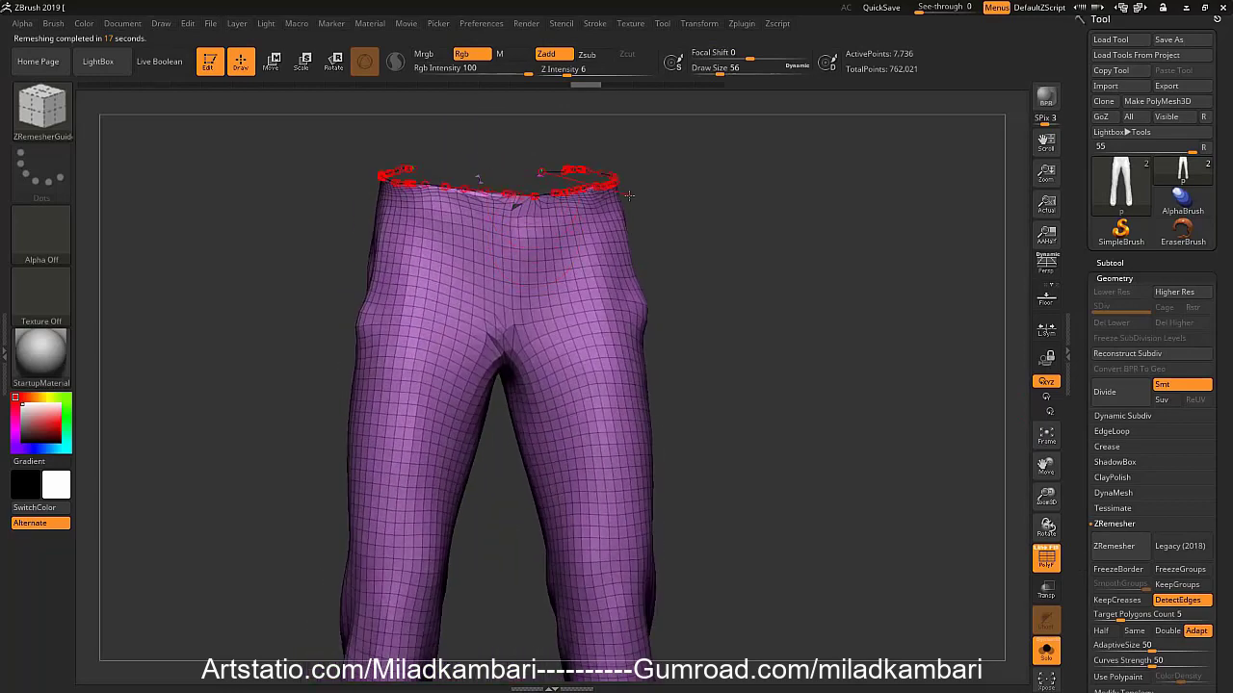
click(963, 459)
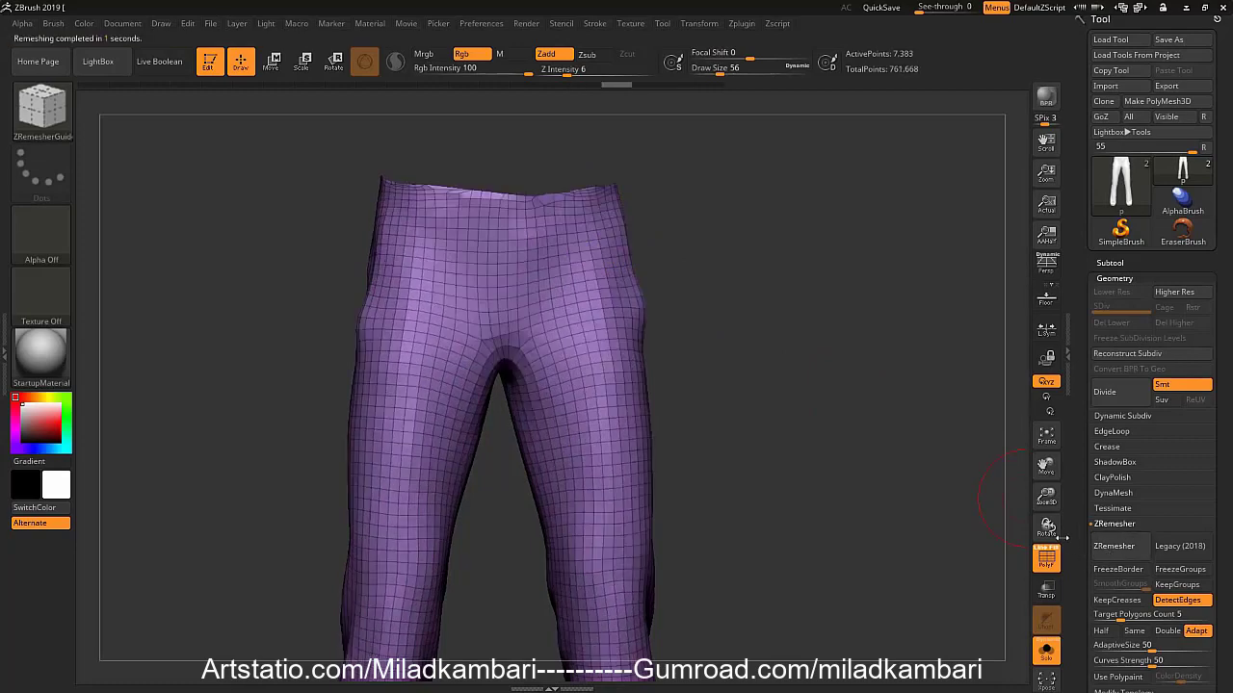
right_drag(502, 178, 617, 250)
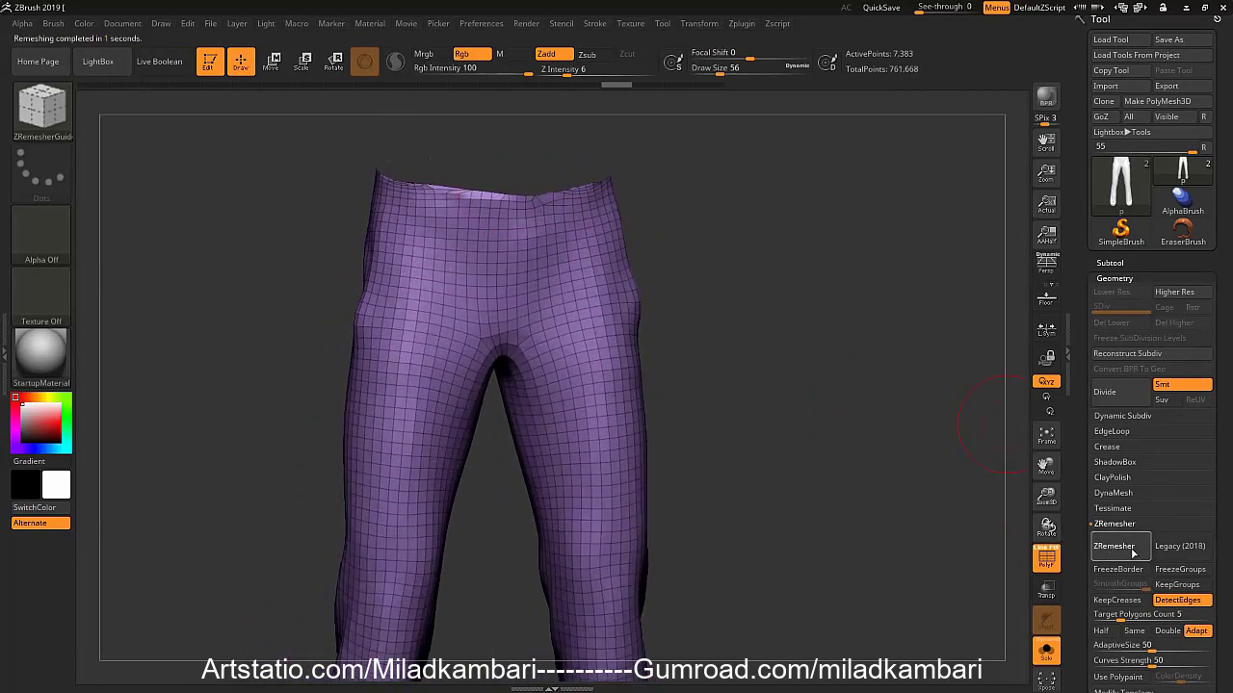
click(1133, 553)
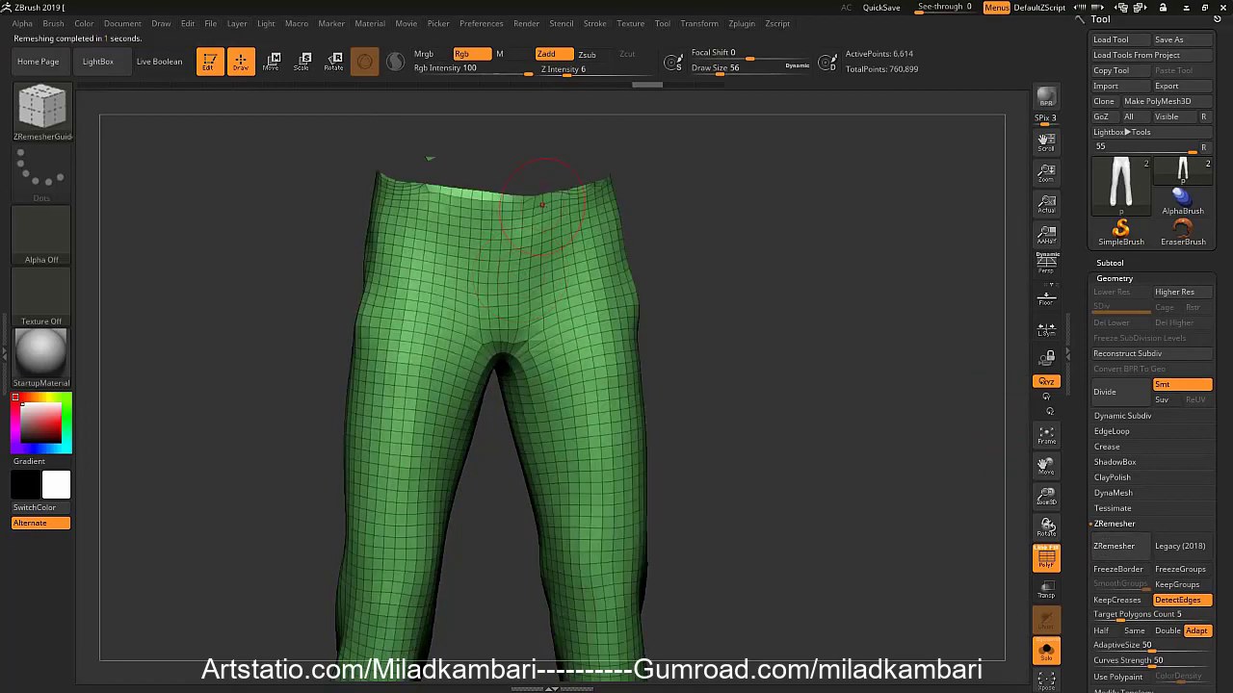
Inspect the new topology and draw a fresh guide loop along the waist edge
mouse_move(542, 205)
right_down()
mouse_move(576, 209)
mouse_move(588, 481)
mouse_move(597, 261)
mouse_move(565, 349)
mouse_move(713, 276)
right_up()
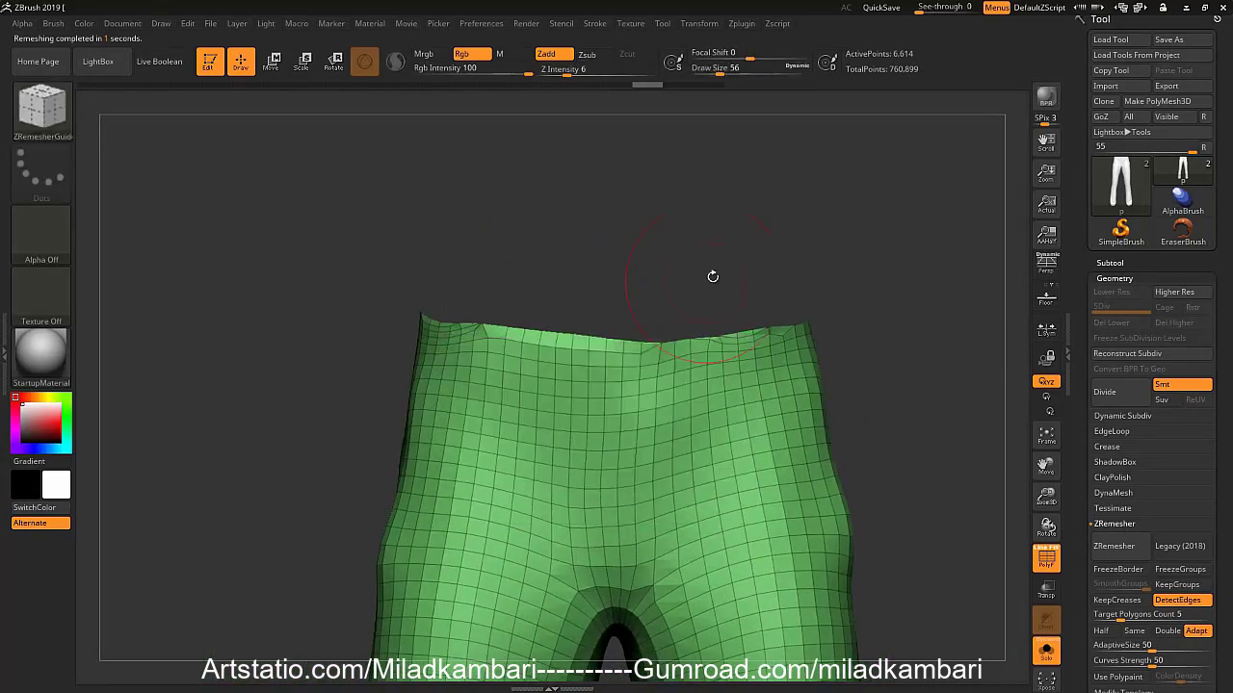
drag(821, 229, 655, 344)
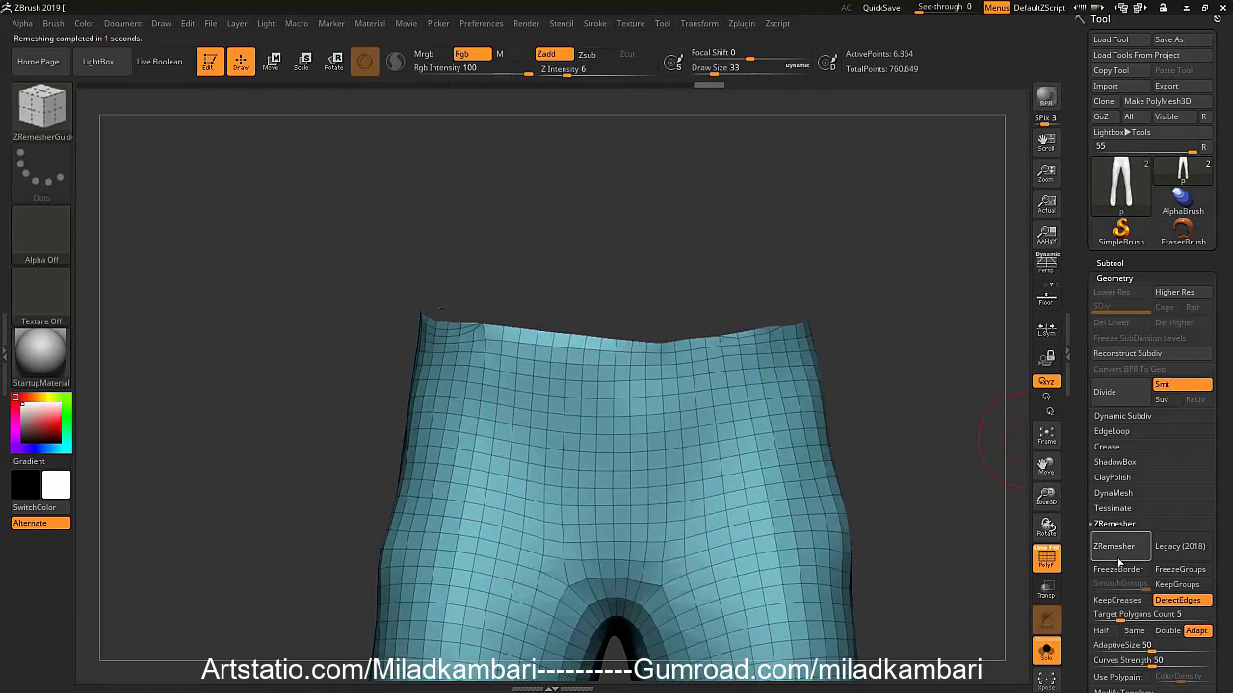
drag(689, 349, 610, 441)
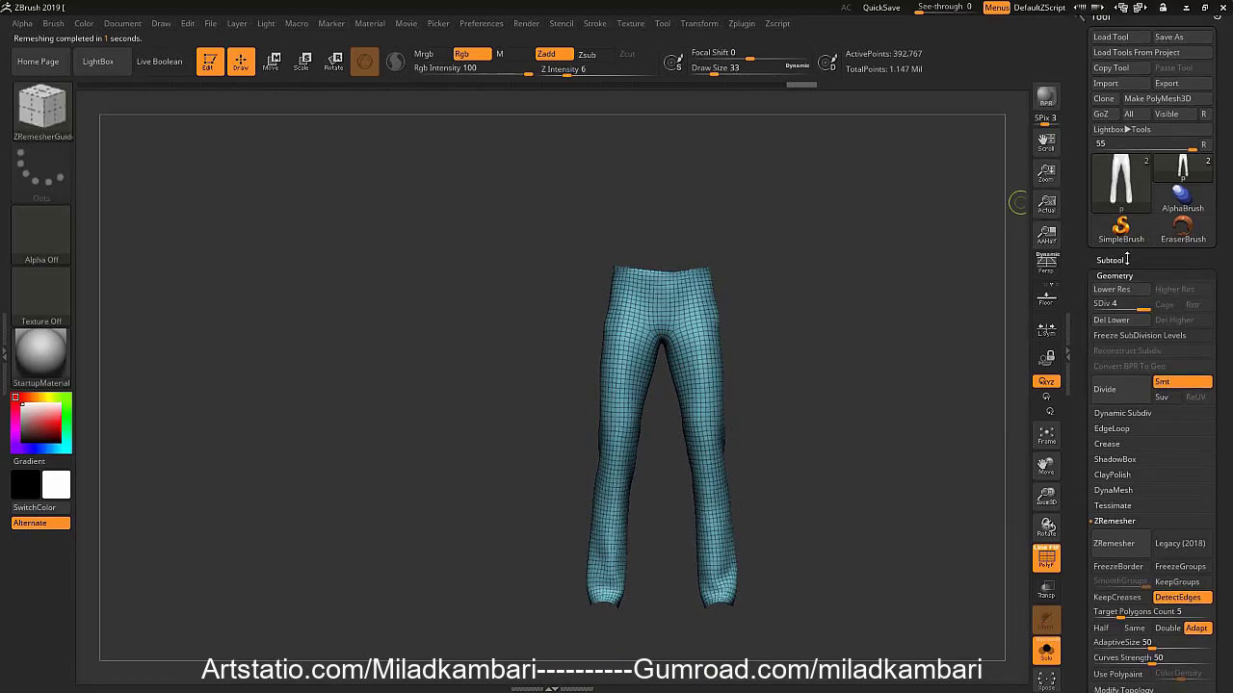
Select the retopologized pants subtool and subdivide it with Ctrl+D
click(1126, 260)
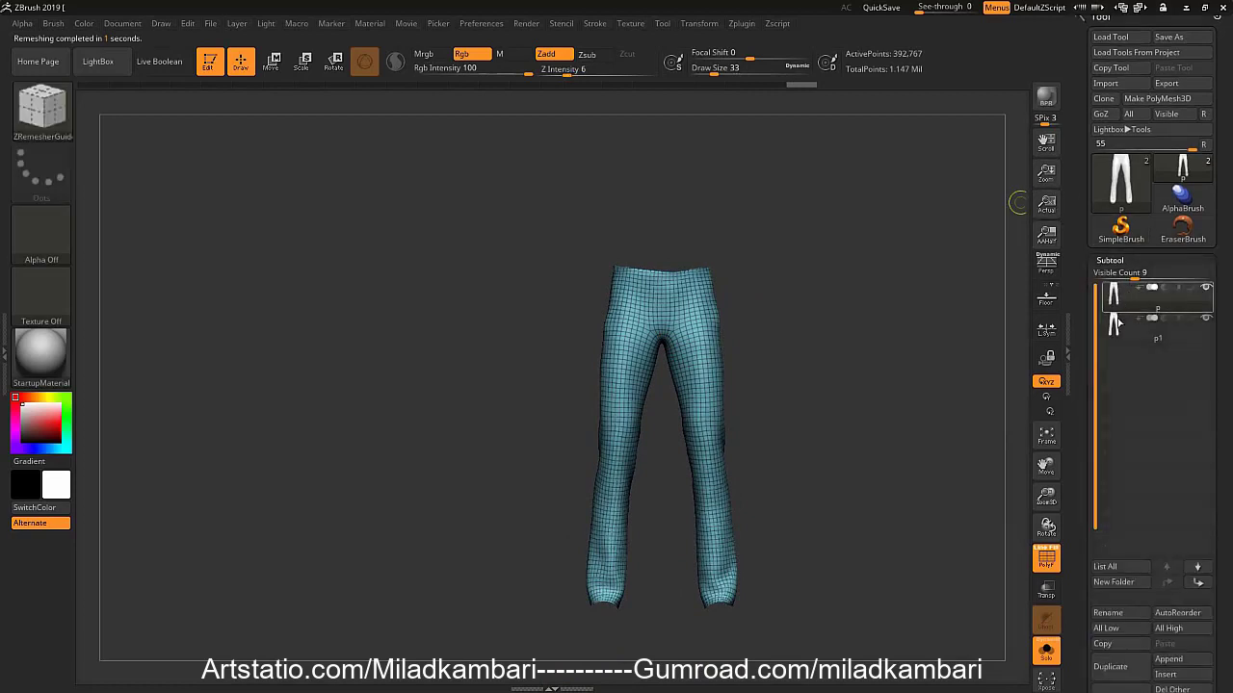
click(1117, 326)
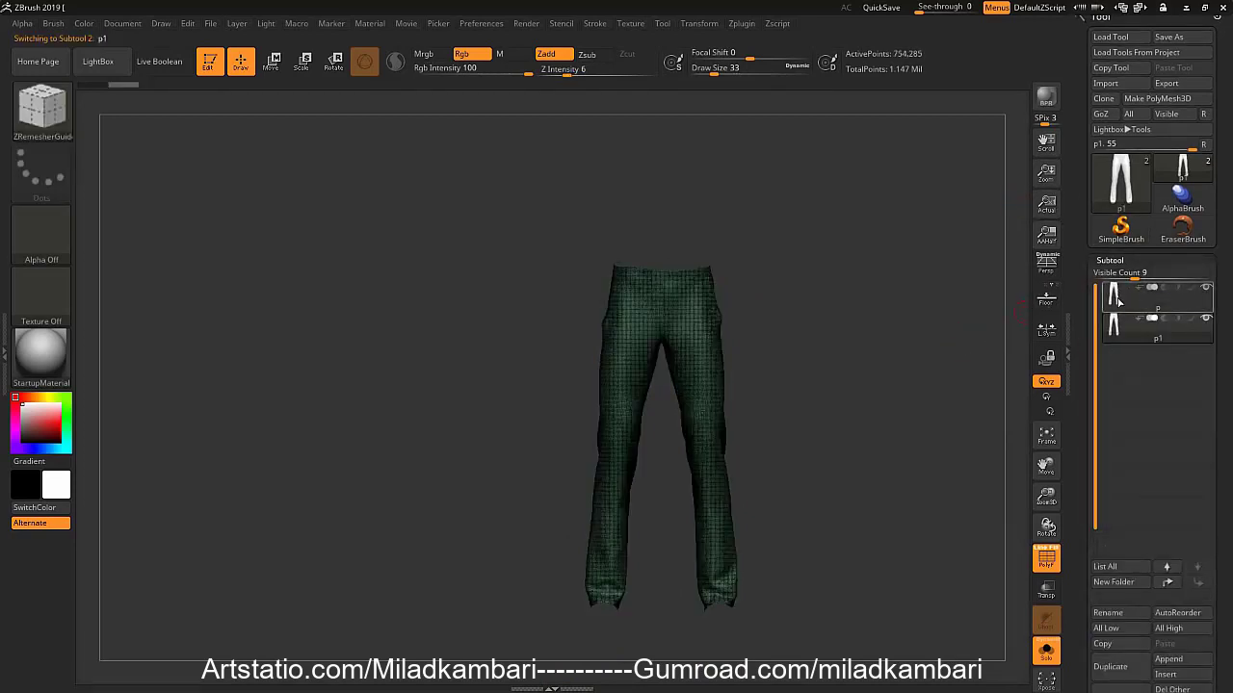
click(1118, 302)
key(ctrl+d)
mouse_move(1086, 454)
mouse_down()
mouse_move(1086, 348)
mouse_move(1086, 406)
mouse_up()
Run ProjectAll to transfer the original pants' detail onto the new mesh
click(1117, 212)
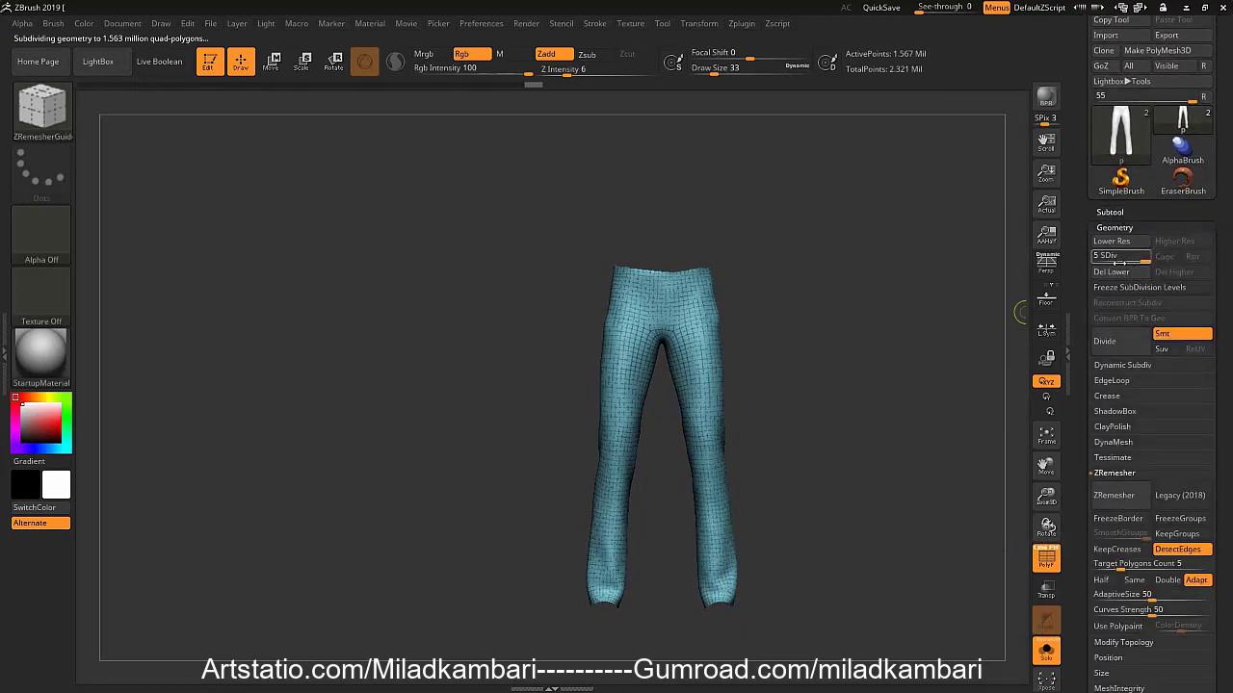
click(1134, 214)
drag(1088, 518, 1086, 446)
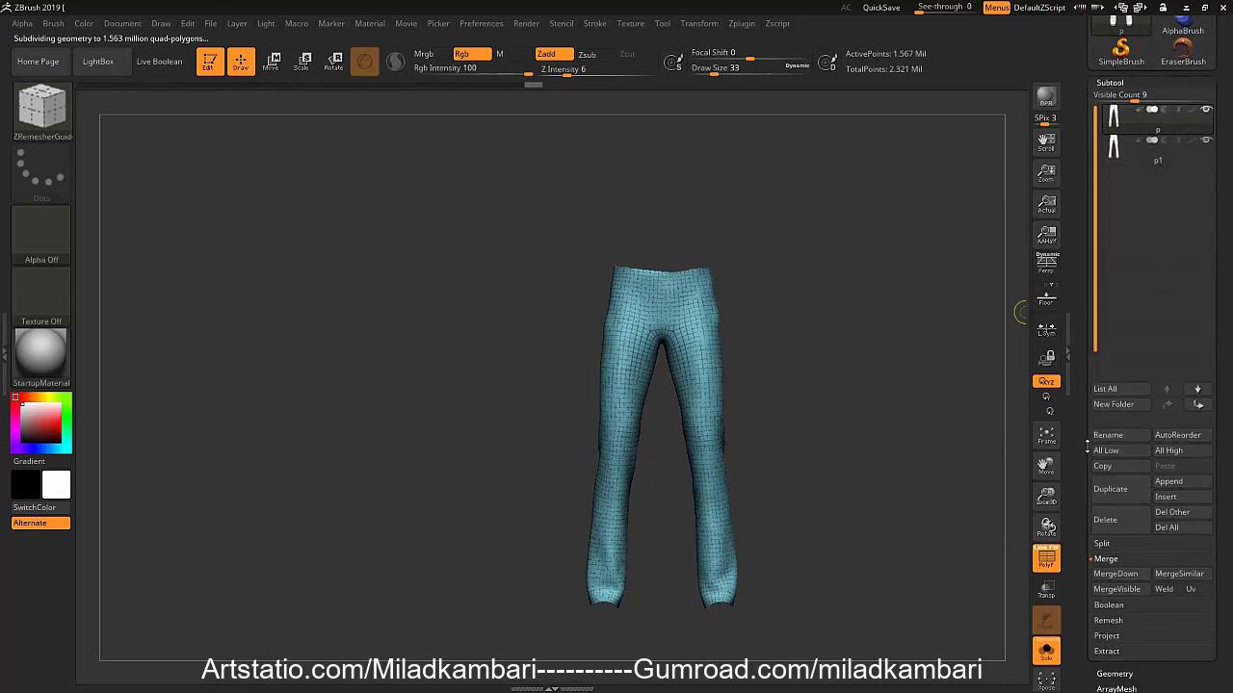
click(1112, 561)
click(1119, 603)
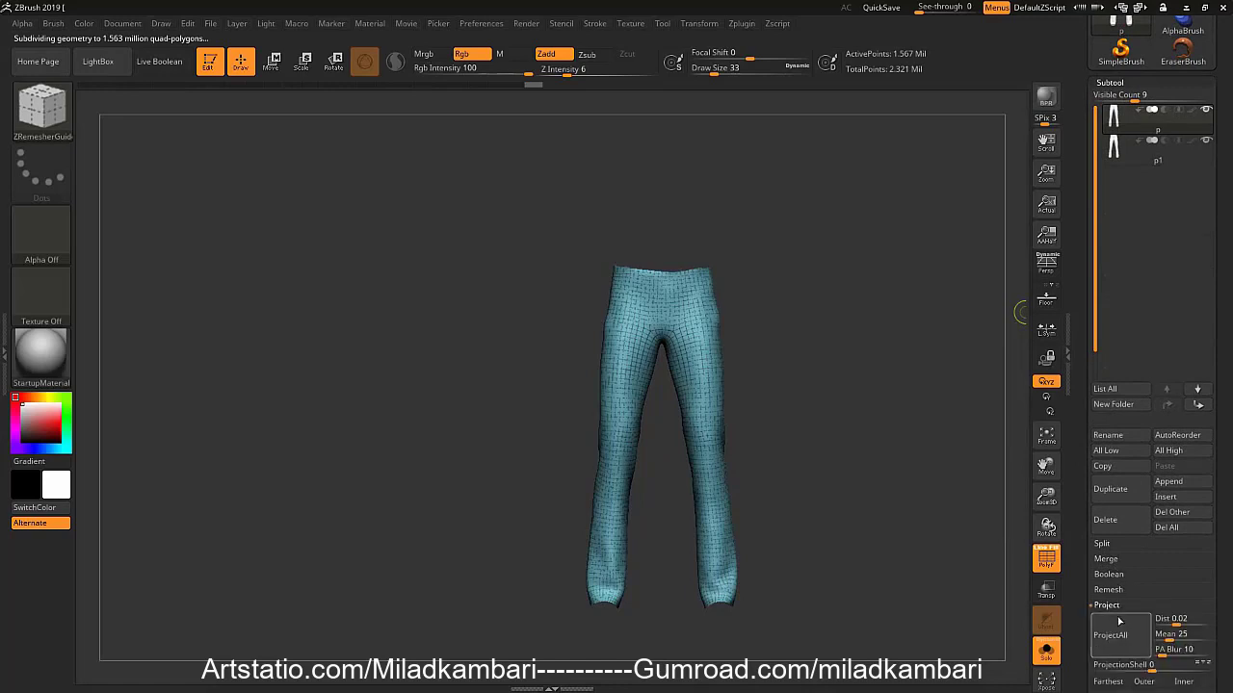
click(1122, 631)
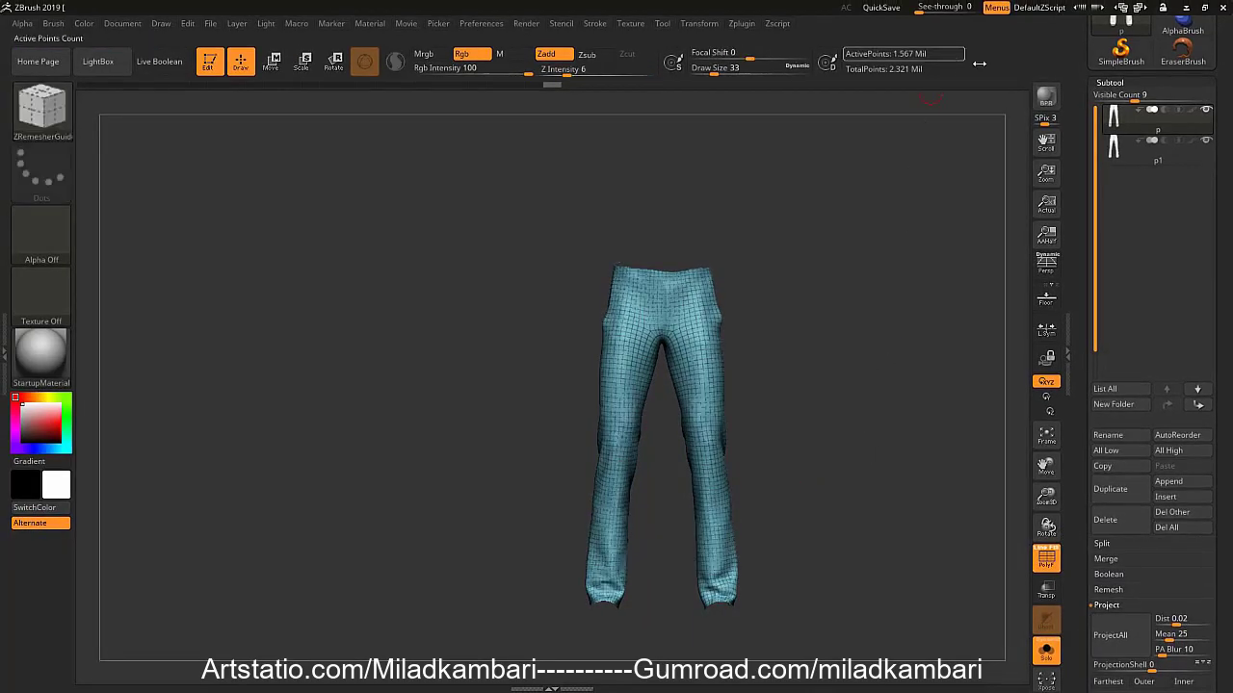
Drop the pants to their lowest subdivision level and delete the original p1 subtool
mouse_move(719, 320)
ctrl+right_down()
mouse_move(732, 347)
mouse_move(804, 363)
mouse_move(768, 366)
mouse_move(777, 336)
mouse_move(758, 457)
ctrl+right_up()
key(shift+f)
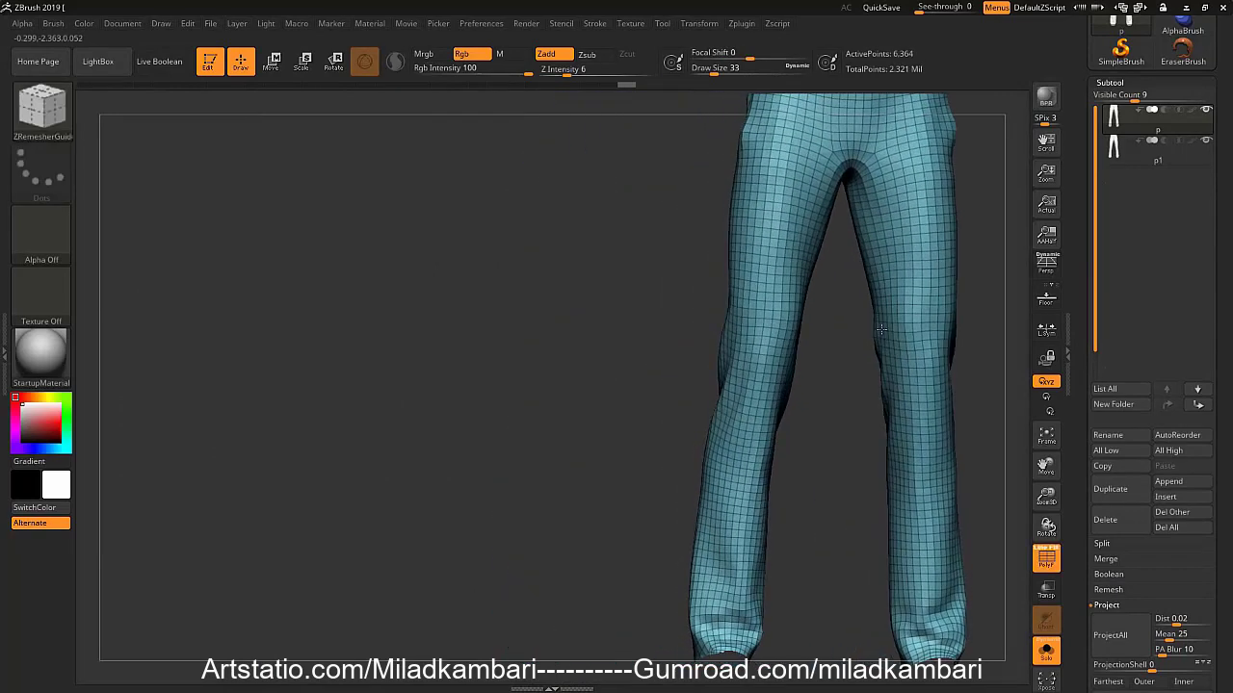
alt+right_drag(881, 330, 785, 331)
alt+click(804, 290)
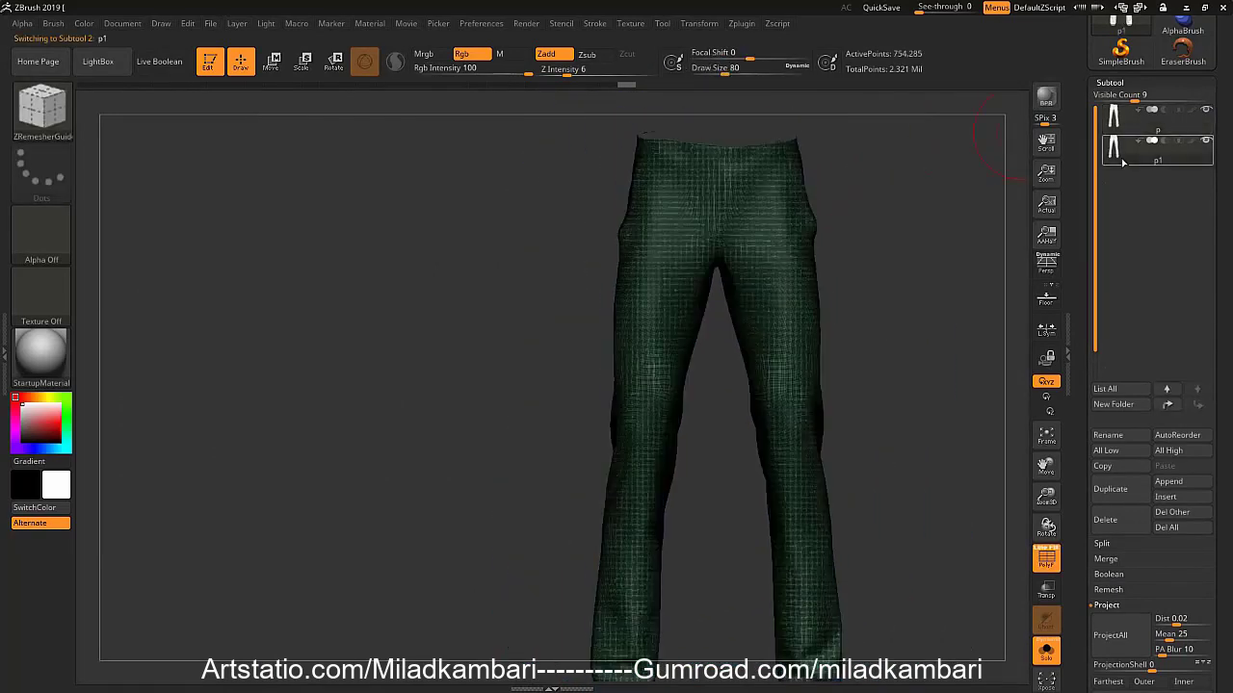
click(1105, 520)
Mask the left half of the pants and make it its own polygroup, one per leg
alt+right_drag(750, 256, 683, 296)
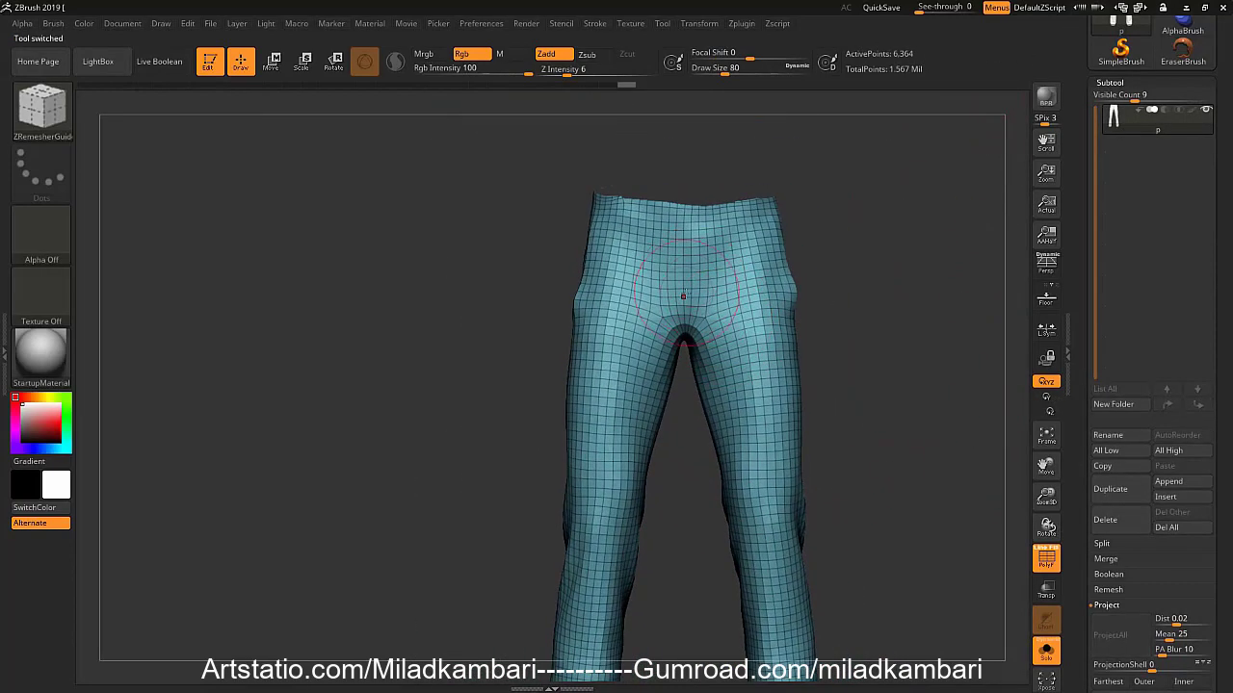
key(w)
ctrl+drag(683, 254, 539, 674)
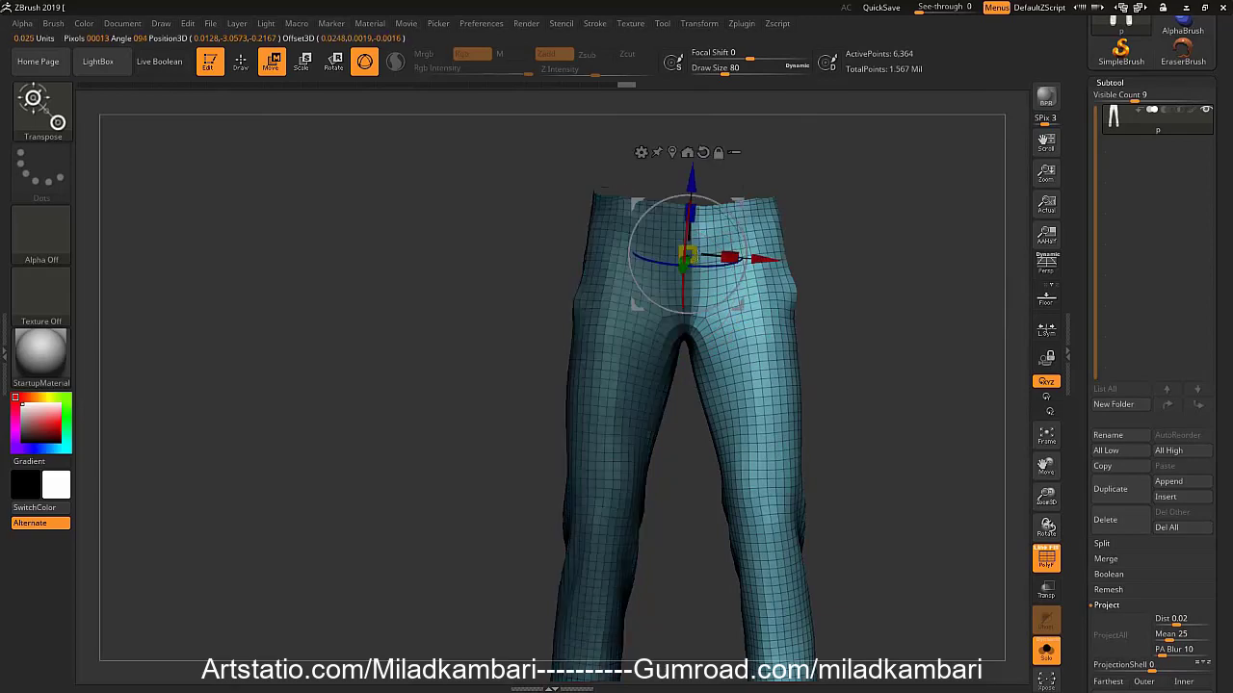
key(q)
key(ctrl+w)
right_drag(716, 313, 807, 320)
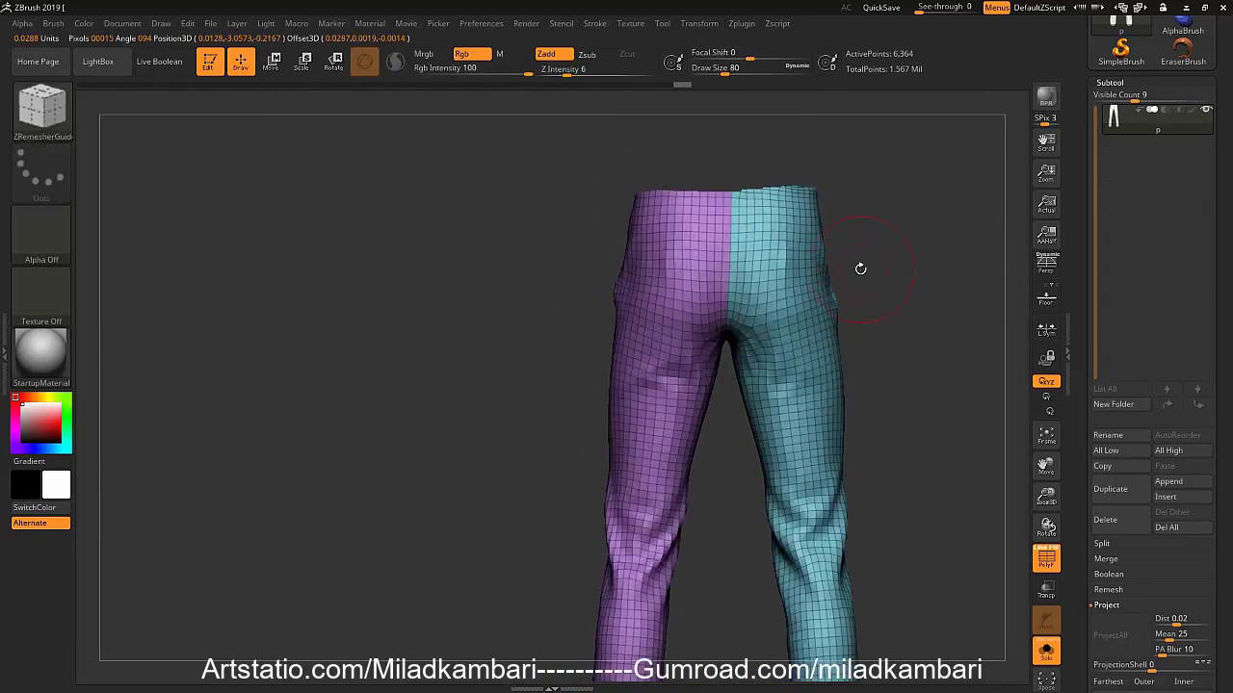
mouse_move(858, 266)
right_down()
mouse_move(769, 253)
mouse_move(793, 81)
right_up()
Unwrap the pants' UVs by polygroup with UV Master
click(742, 25)
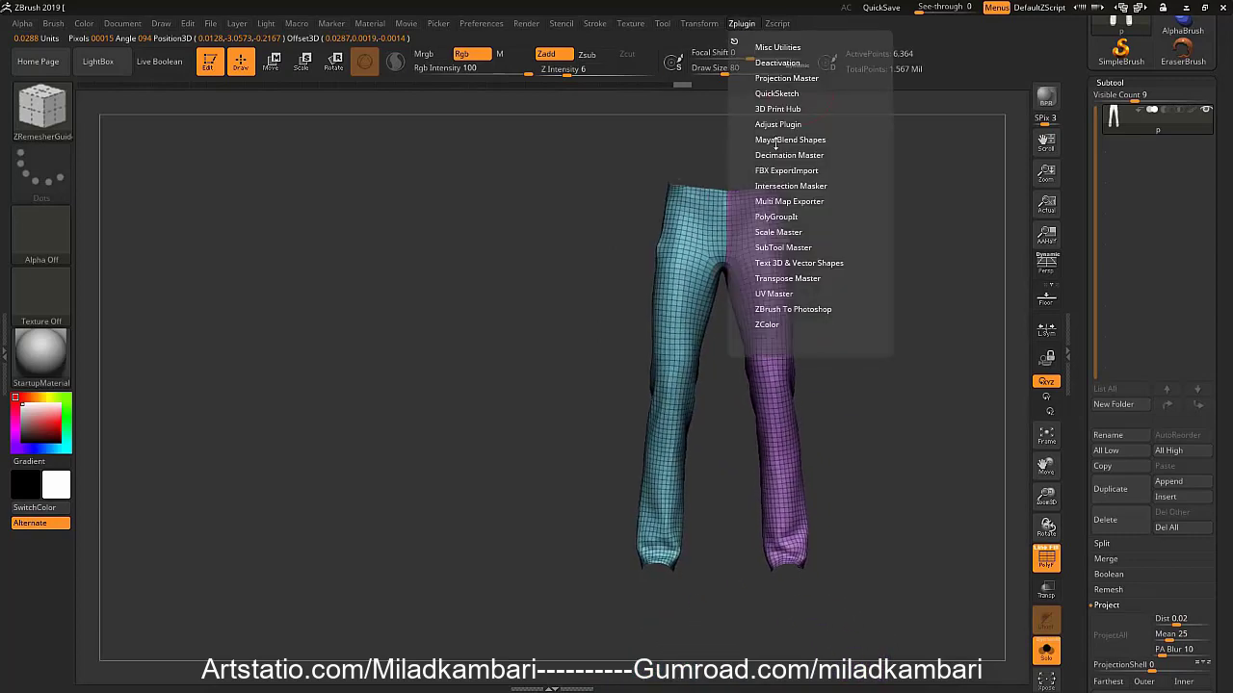
click(775, 293)
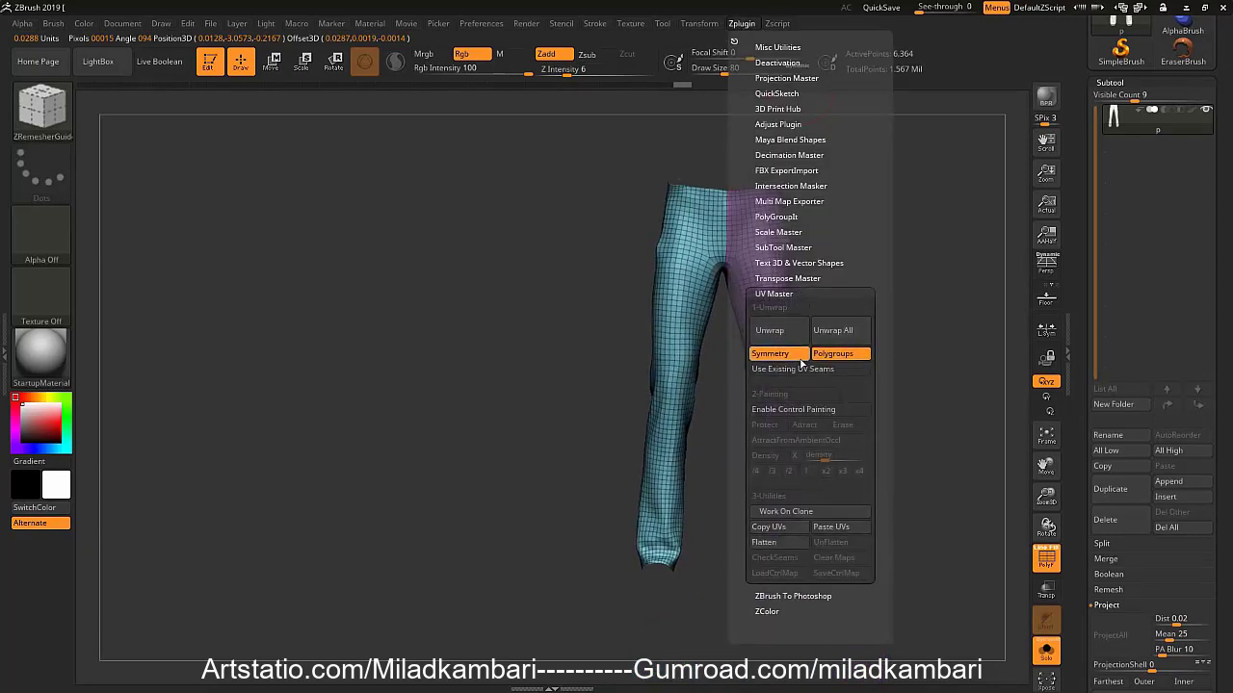
click(789, 338)
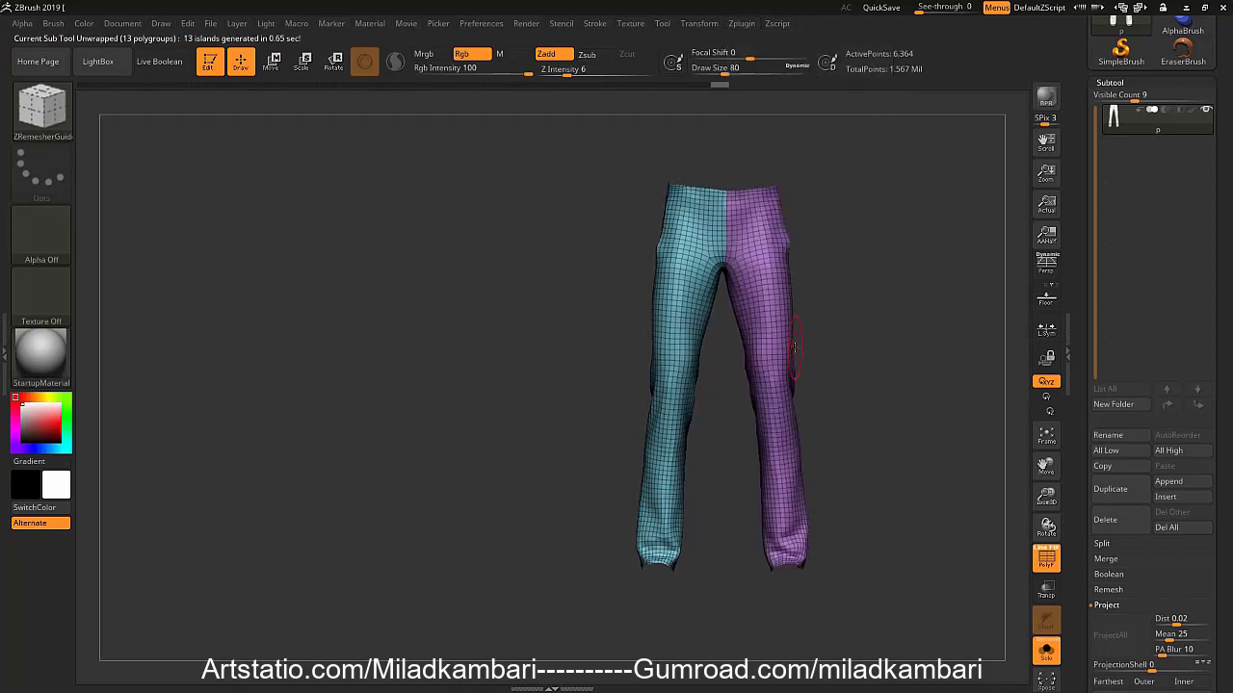
Preview the flattened leg islands with Morph UV, then restore the 3D pants shape
click(1109, 83)
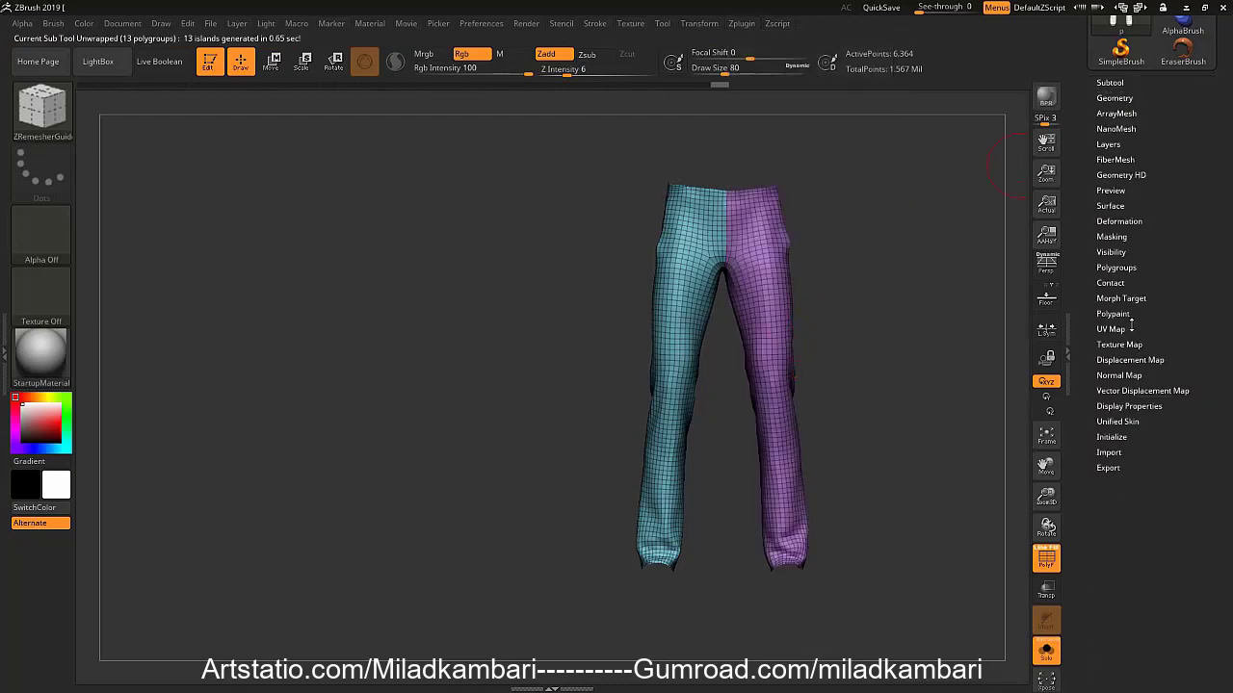
click(1127, 328)
click(1166, 344)
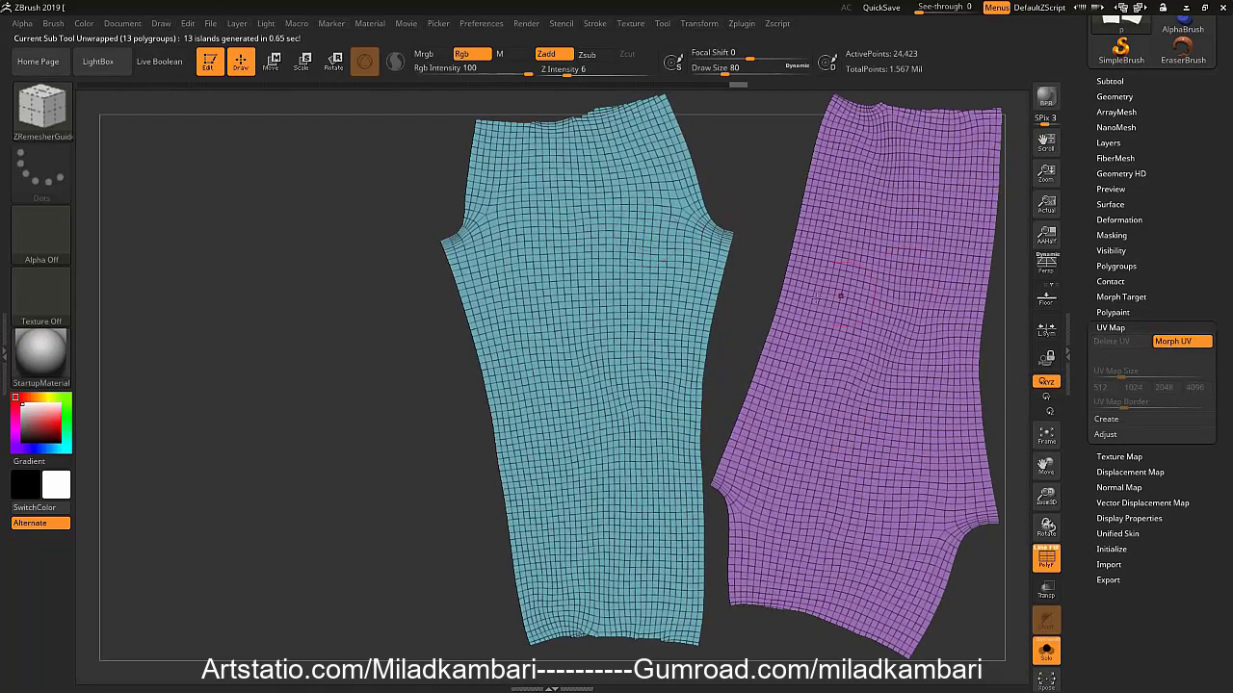
click(1194, 342)
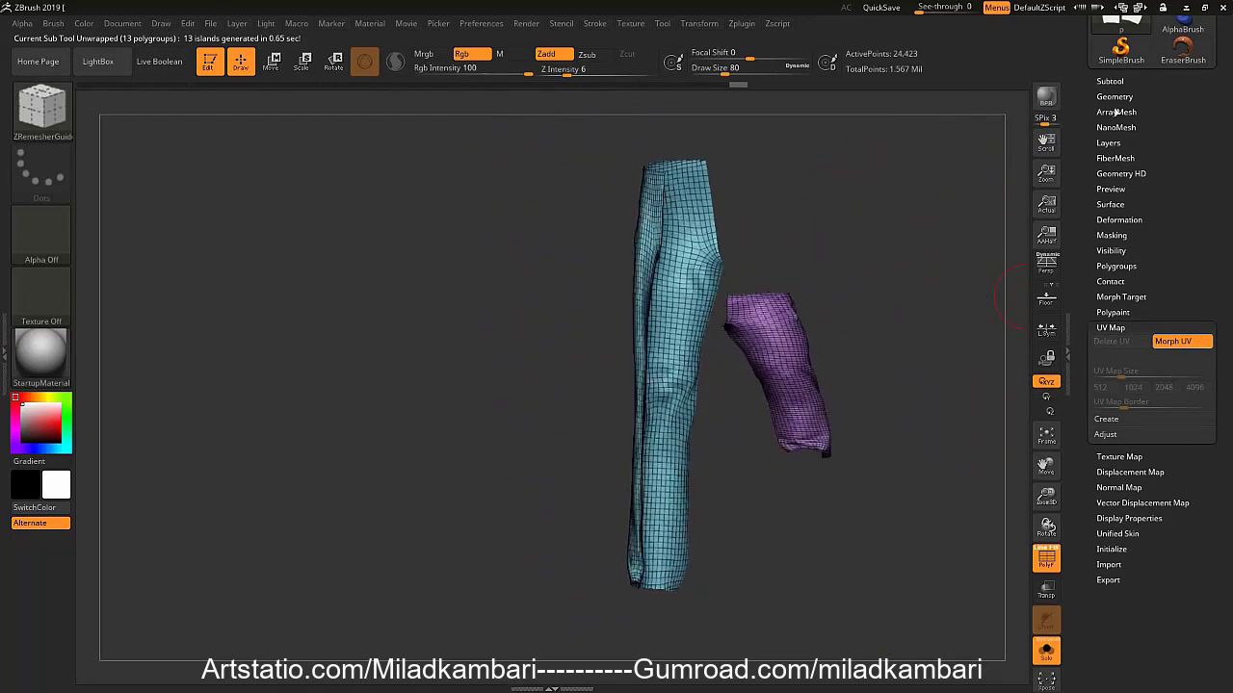
click(1117, 204)
In NoiseMaker, map the noise by UV and load a woven fabric image as its alpha
click(1112, 218)
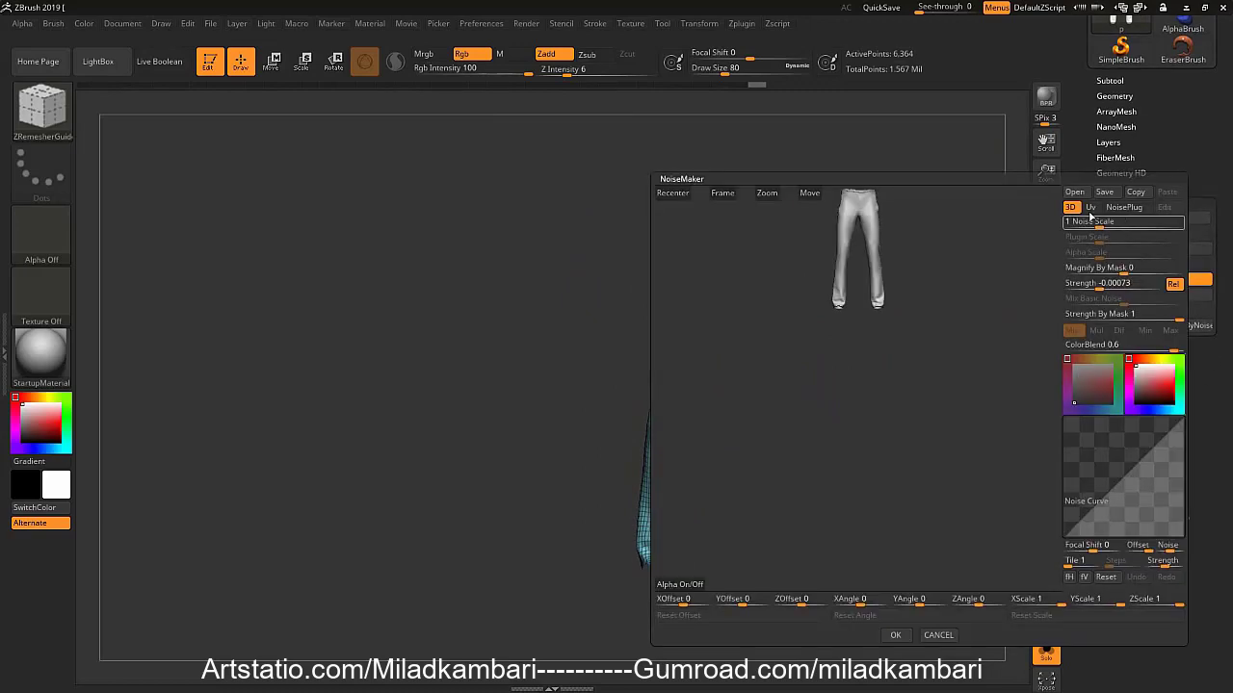
click(721, 192)
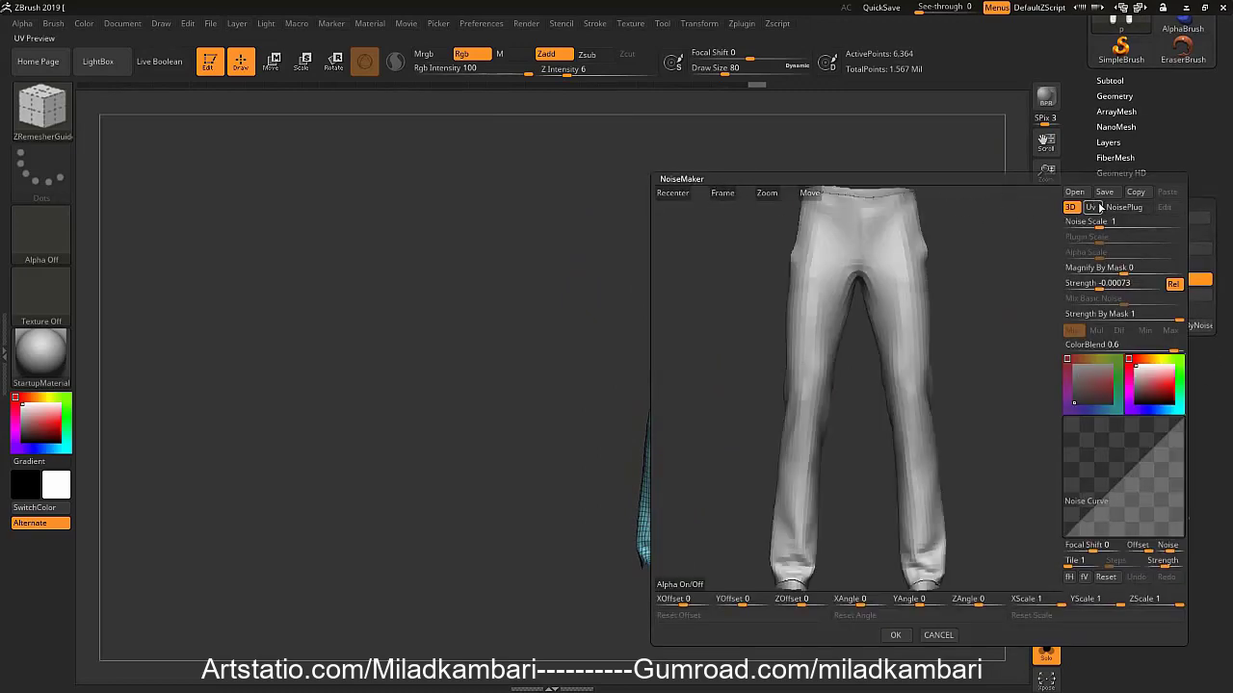
click(1098, 207)
click(678, 581)
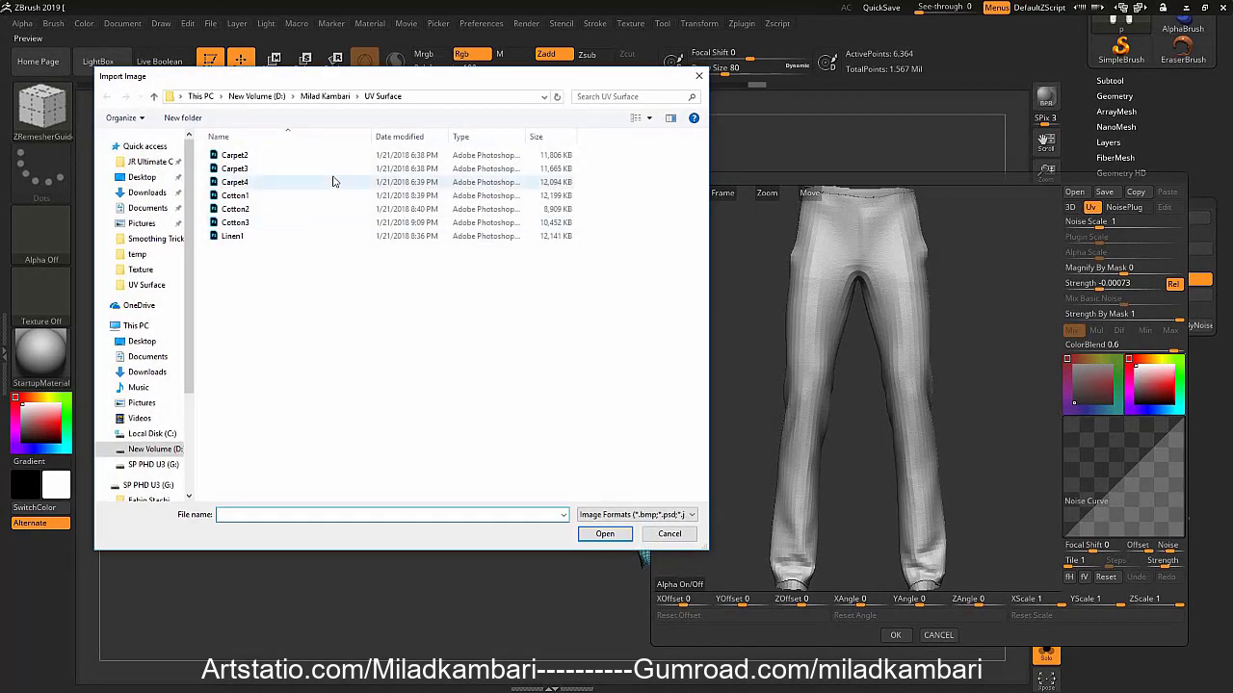
double_click(293, 196)
scroll(864, 269, up, 2)
scroll(886, 328, up, 3)
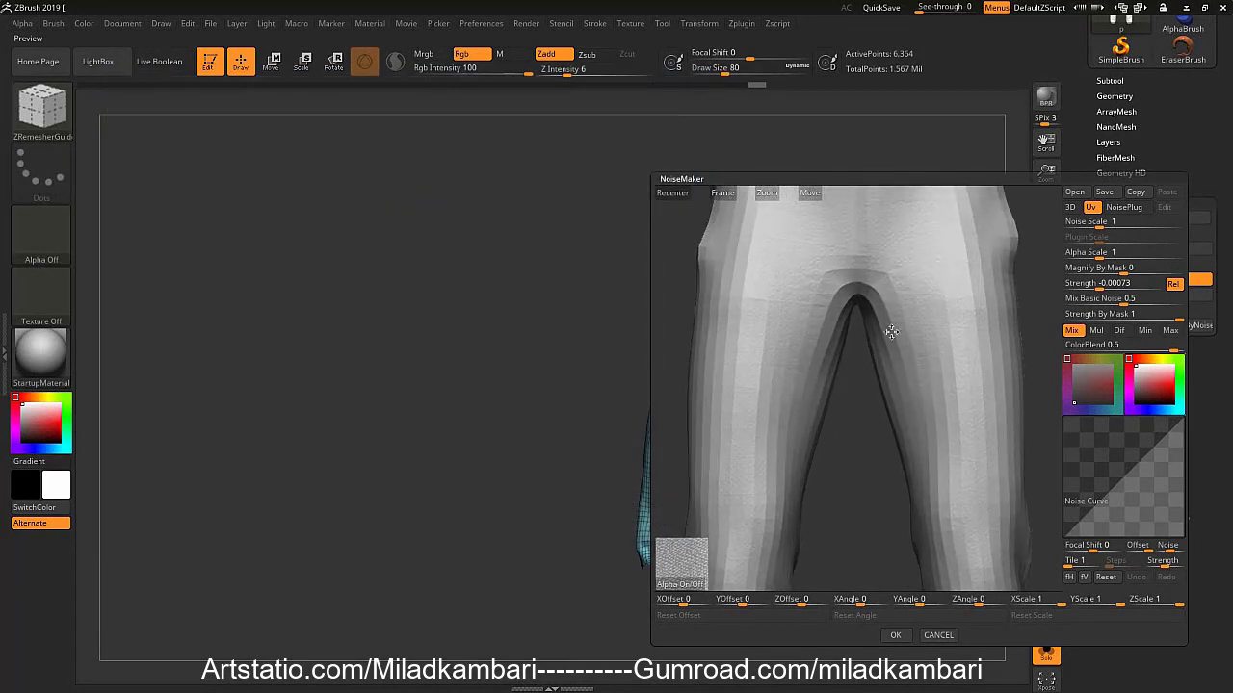
scroll(825, 275, up, 3)
key(Return)
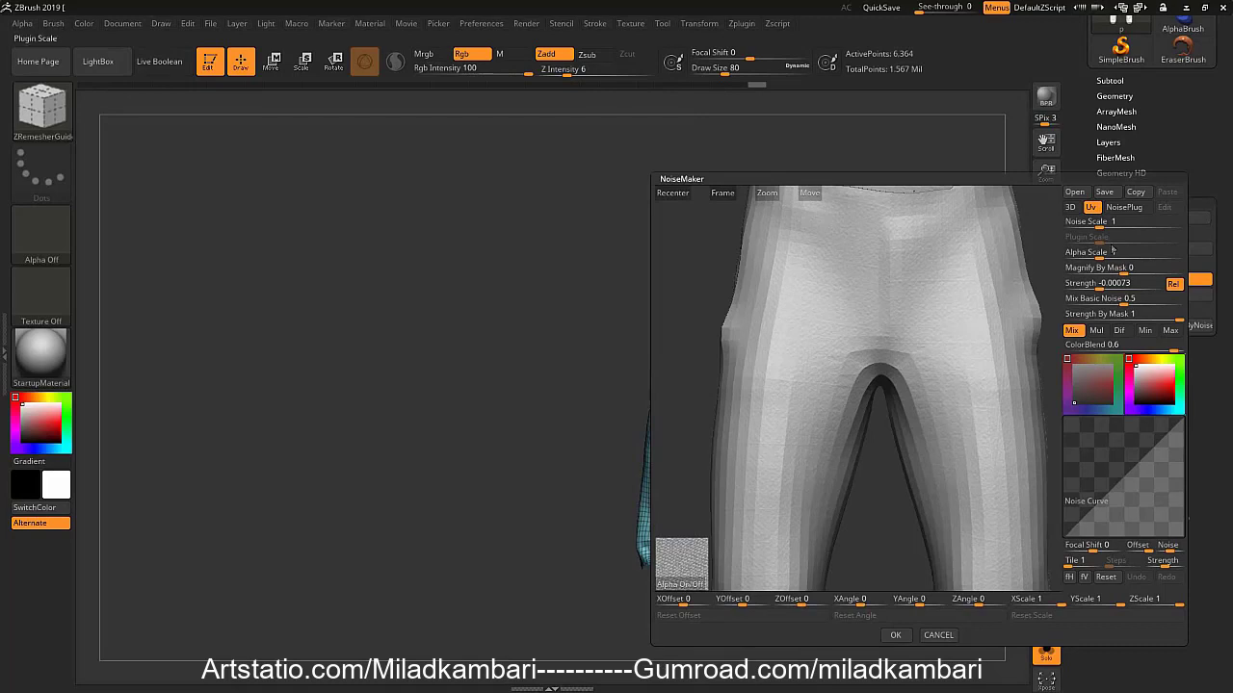
Set Mix Basic Noise to 0, Alpha Scale to 0.5294 and raise Strength to 0.03612
drag(1111, 298, 1110, 300)
text(0)
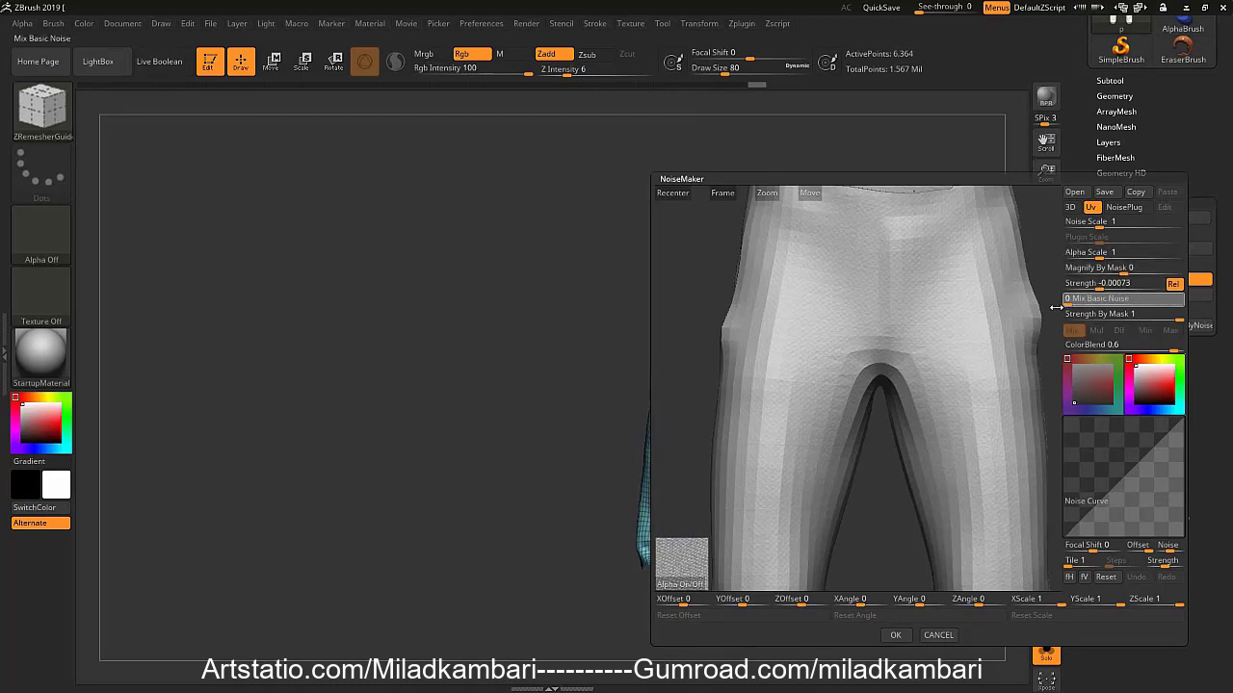
key(Return)
click(1097, 221)
mouse_move(1094, 252)
mouse_down()
mouse_move(1135, 284)
mouse_move(1106, 252)
mouse_up()
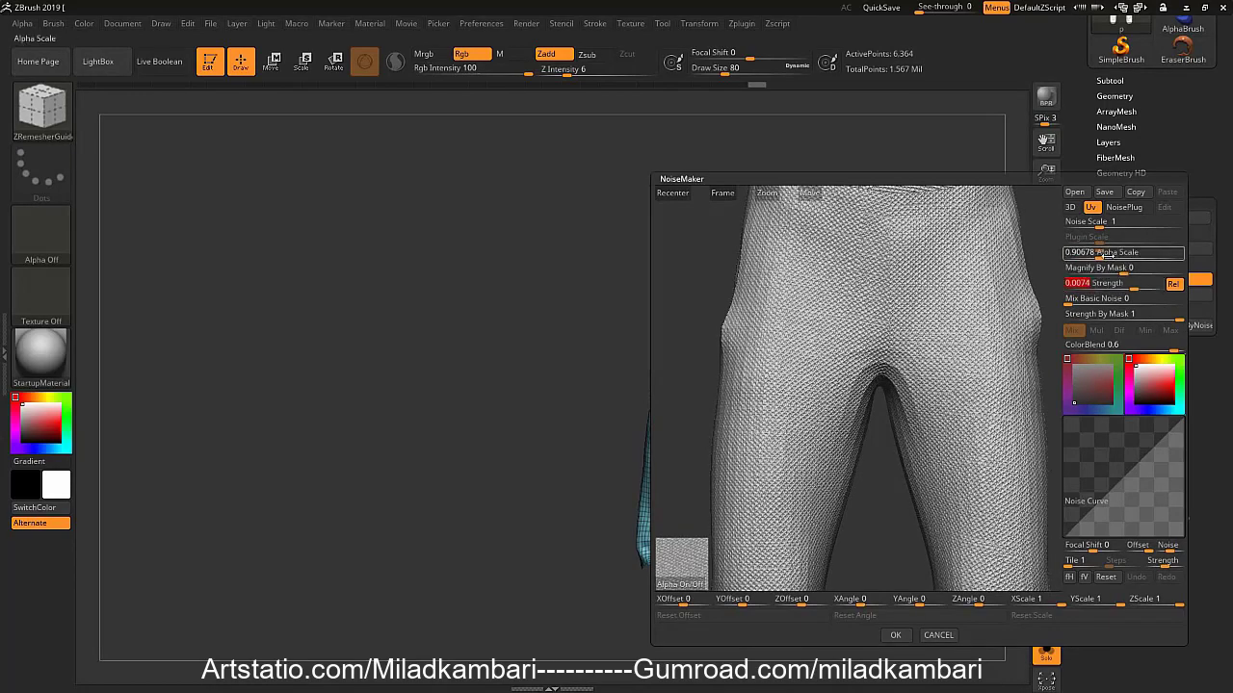
click(1140, 298)
click(1139, 285)
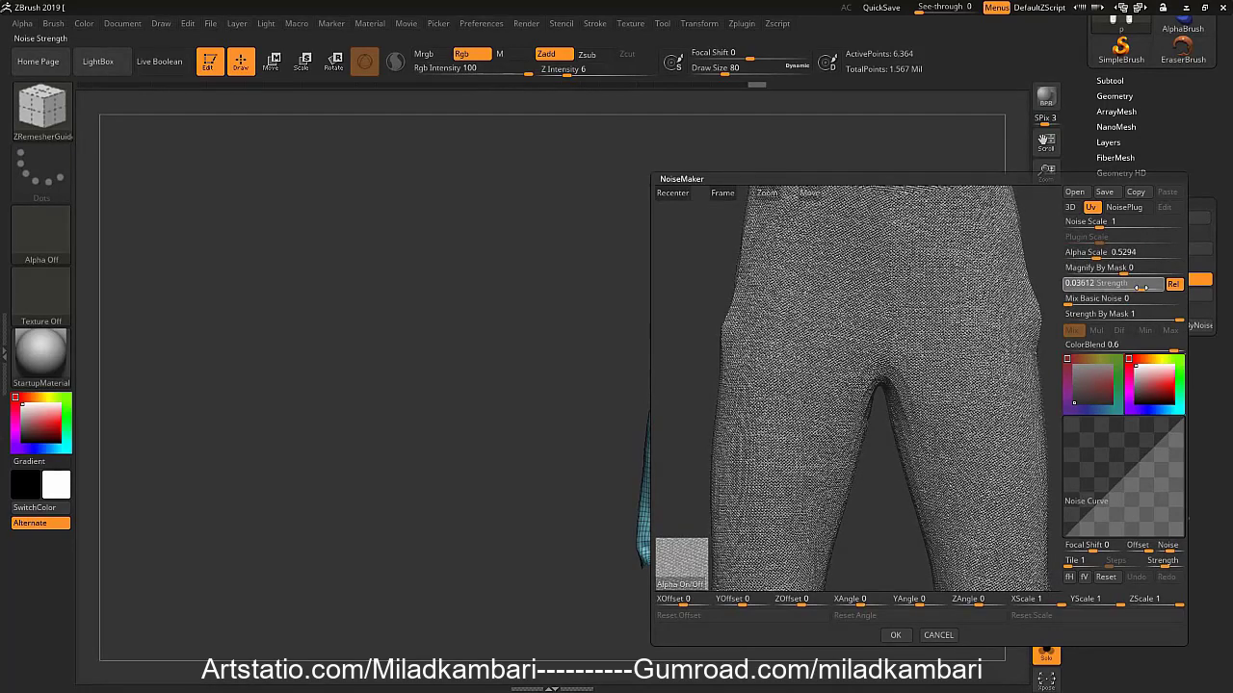
Accept the woven noise and raise the pants to their highest subdivision level
click(896, 635)
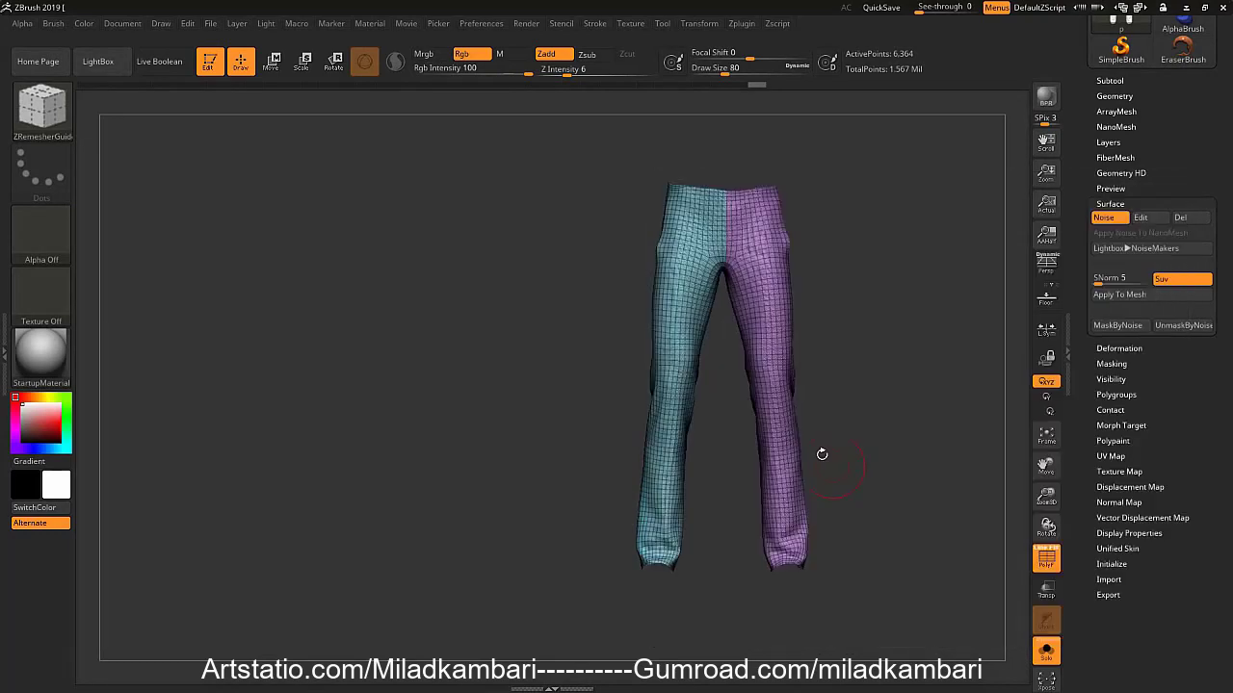
scroll(696, 353, up, 5)
key(shift+f)
key(d)
key(d)
key(d)
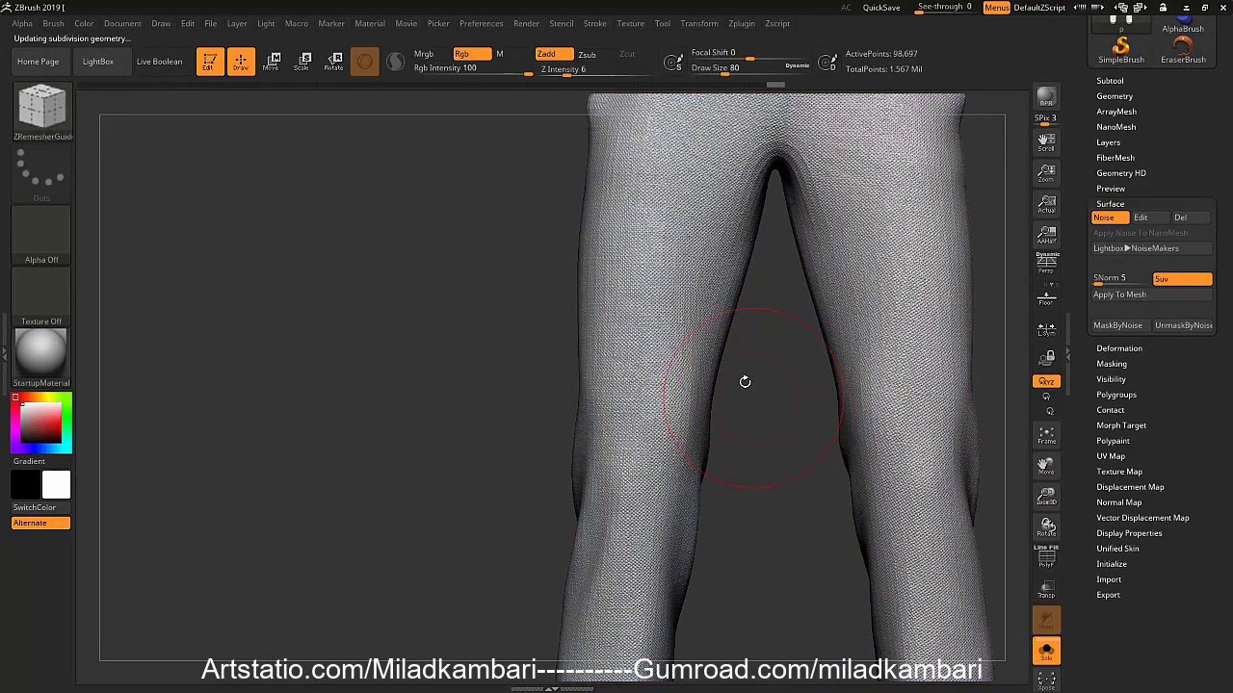
scroll(741, 350, down, 3)
scroll(761, 404, down, 2)
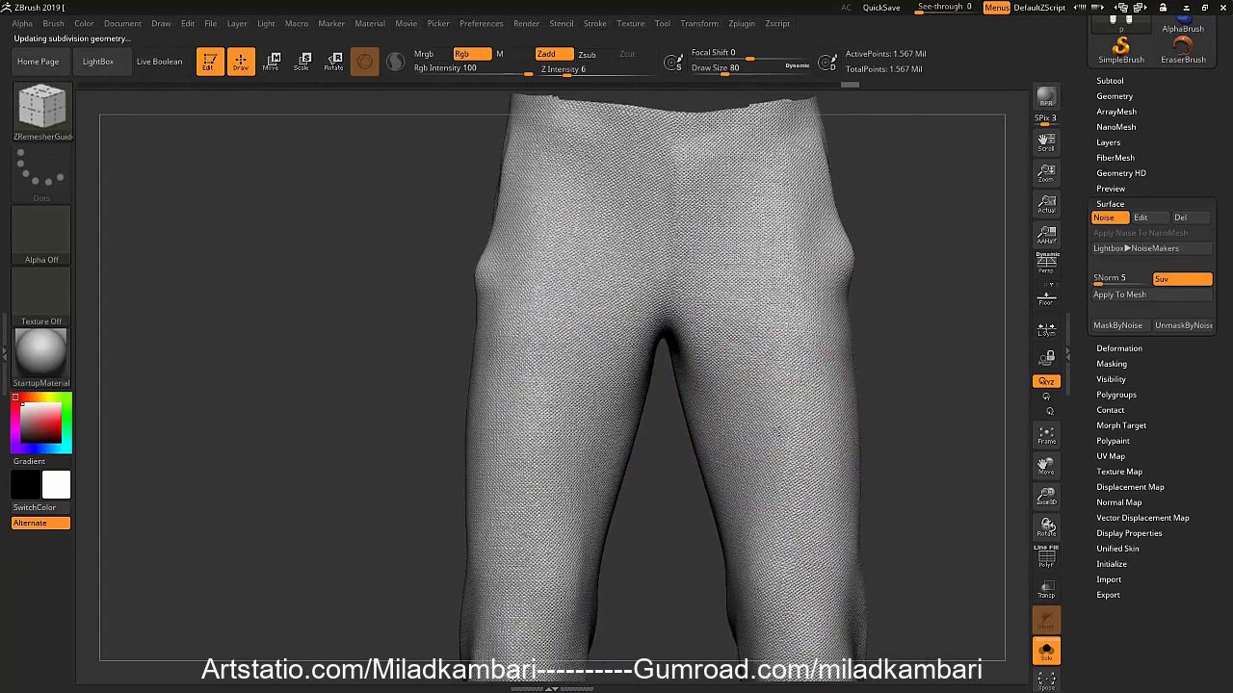
scroll(781, 448, up, 4)
scroll(858, 269, up, 2)
Select DamStandard, try crease strokes across both thighs, then undo them
key(b)
key(d)
key(s)
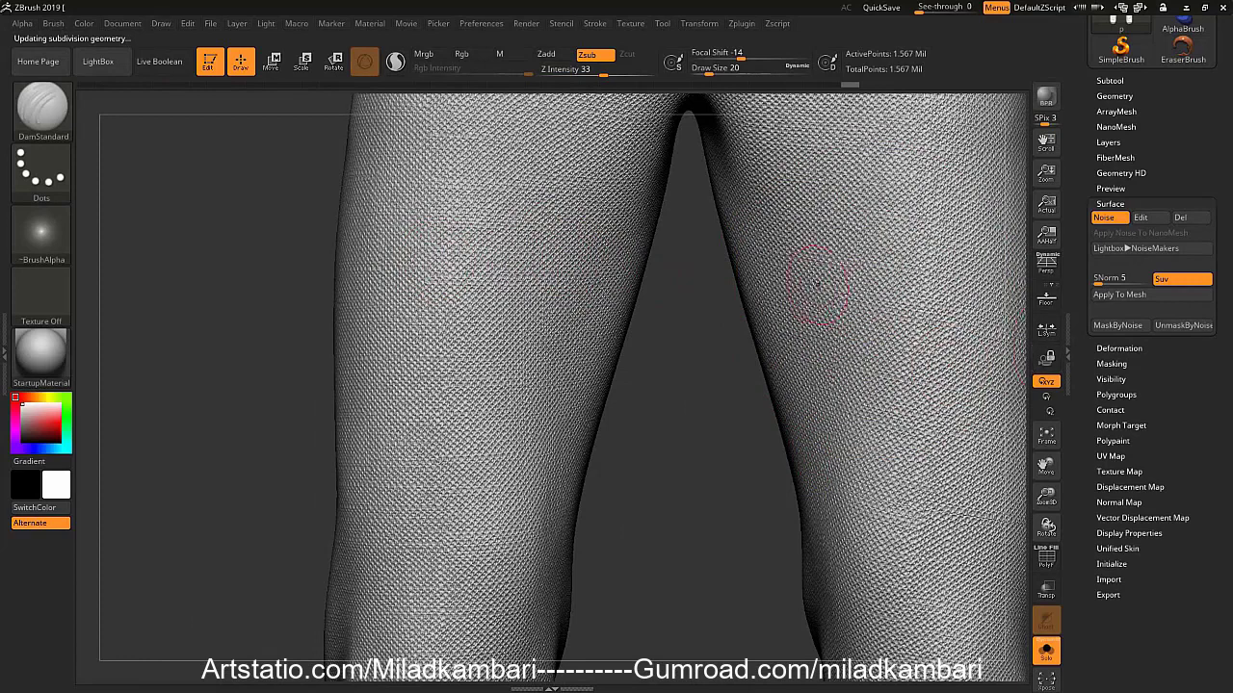
key(b)
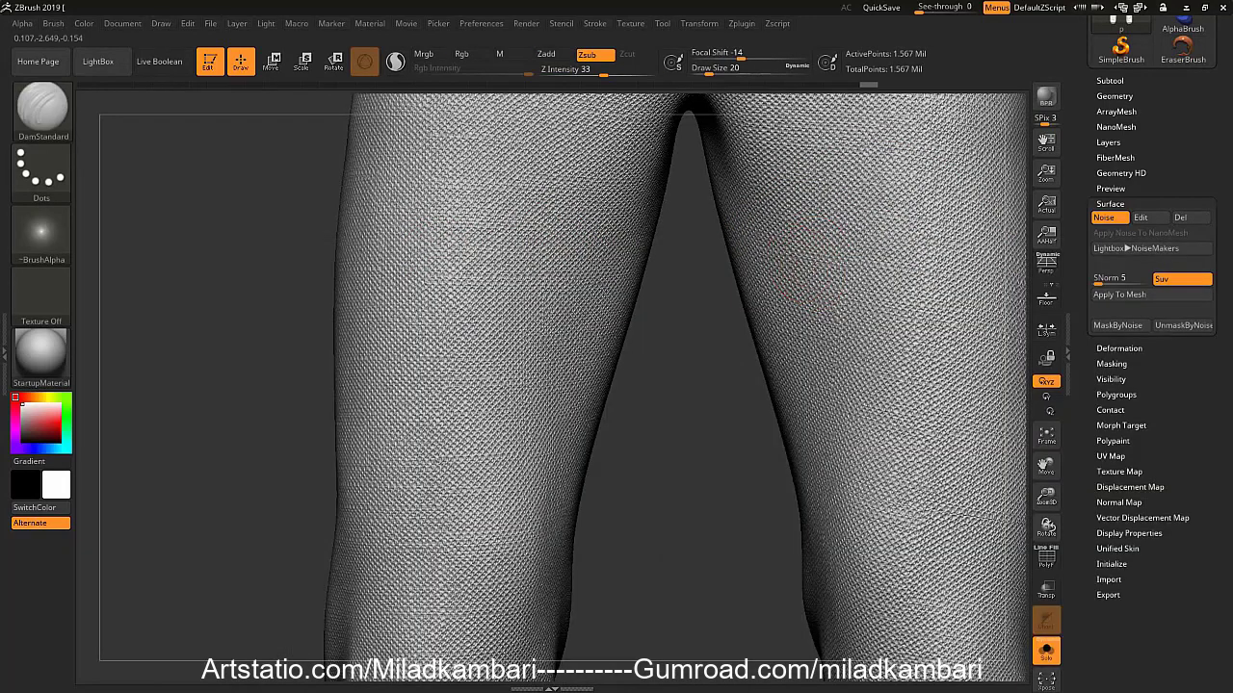
drag(791, 258, 1005, 337)
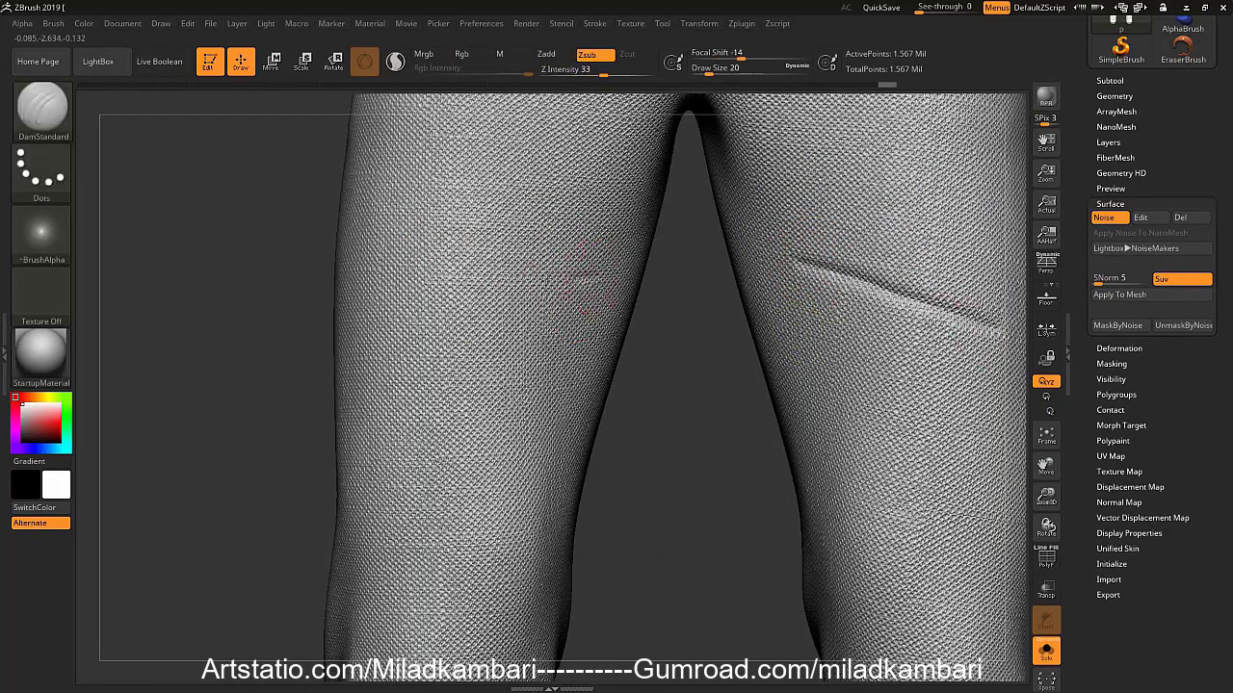
drag(586, 280, 347, 281)
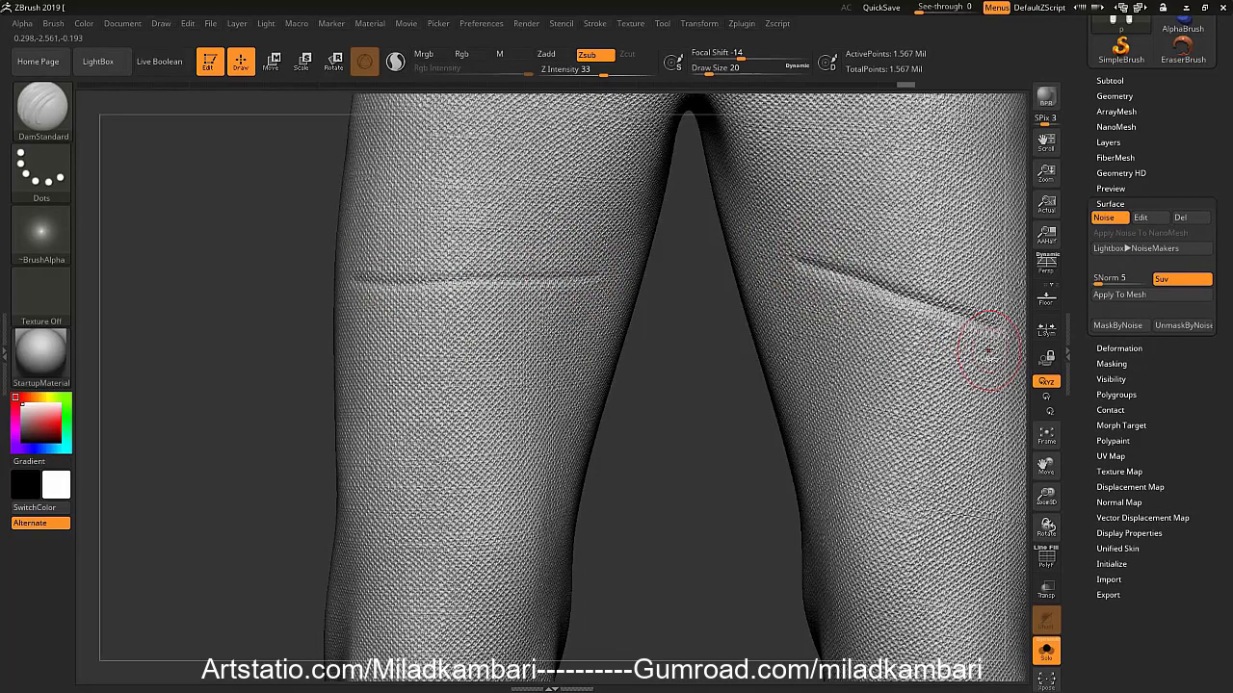
key(ctrl+z)
key(ctrl+z)
alt+right_drag(989, 351, 732, 318)
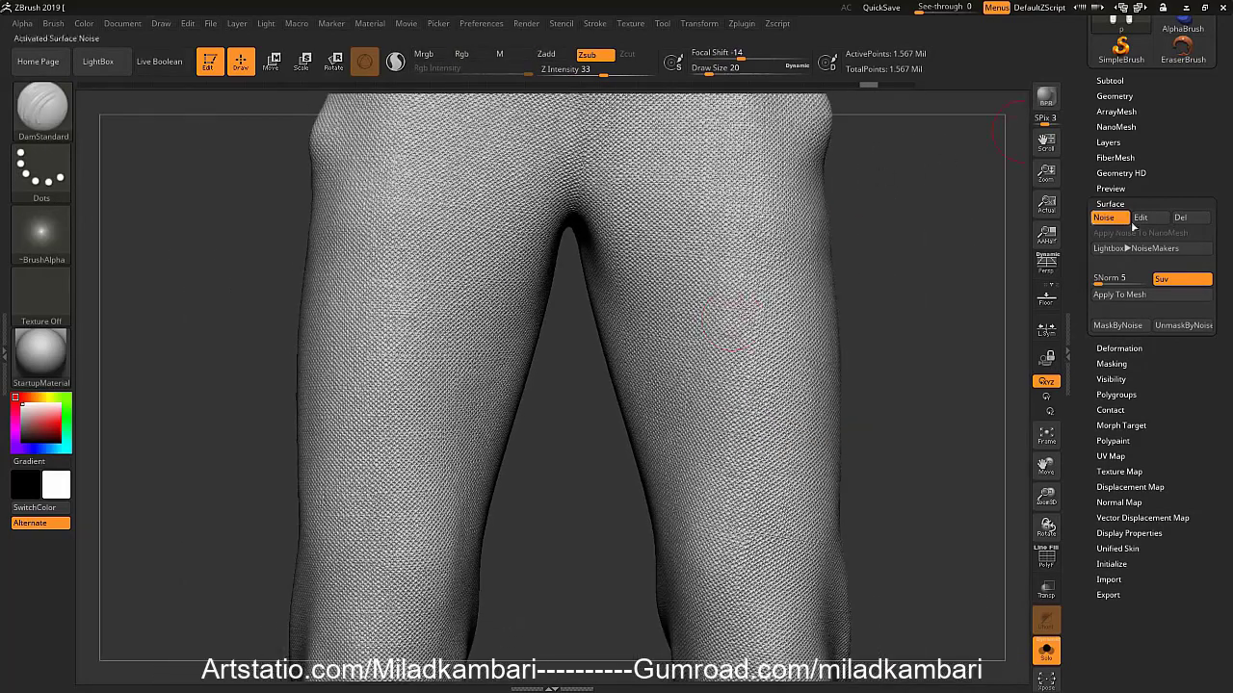
Load the Carpet2 image as the pants' noise alpha and accept the horizontally ribbed pattern
click(1134, 226)
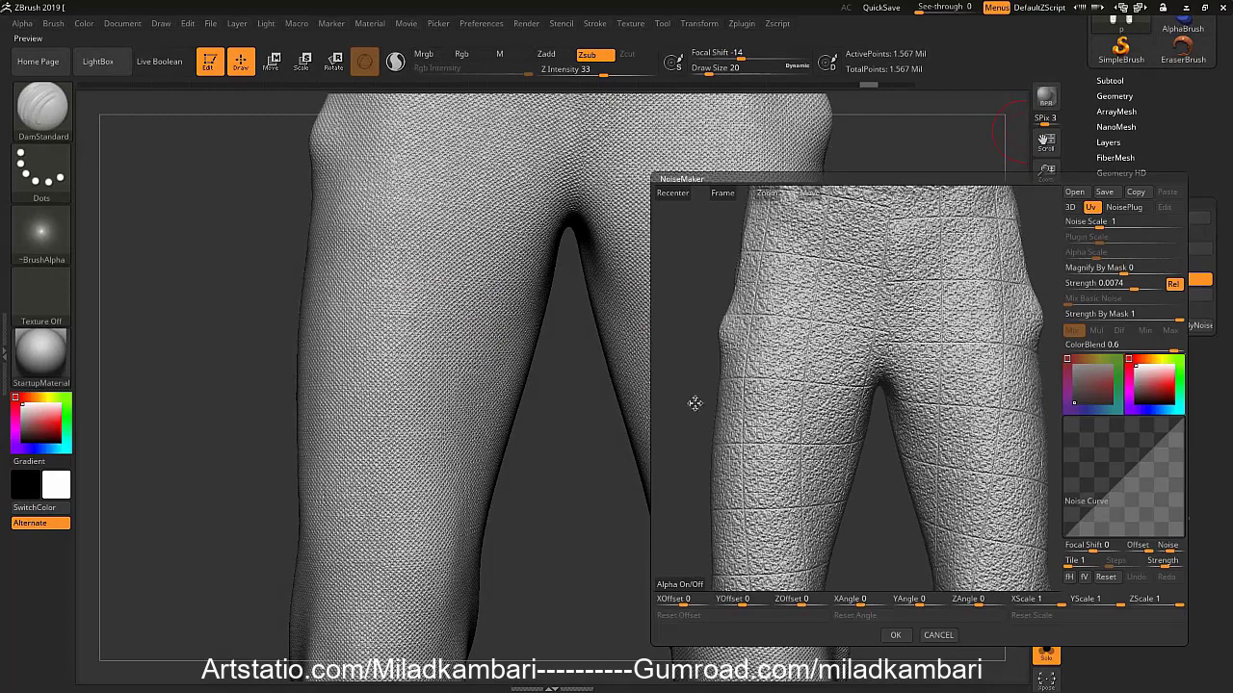
click(686, 584)
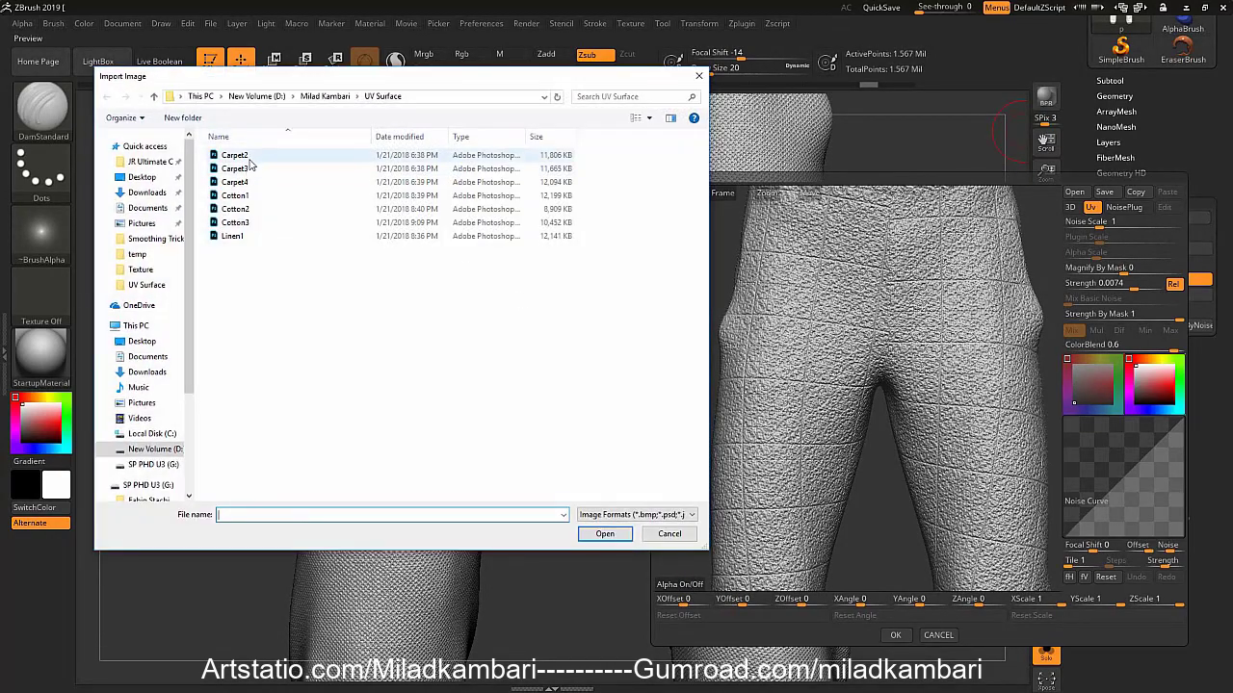
click(251, 157)
double_click(252, 157)
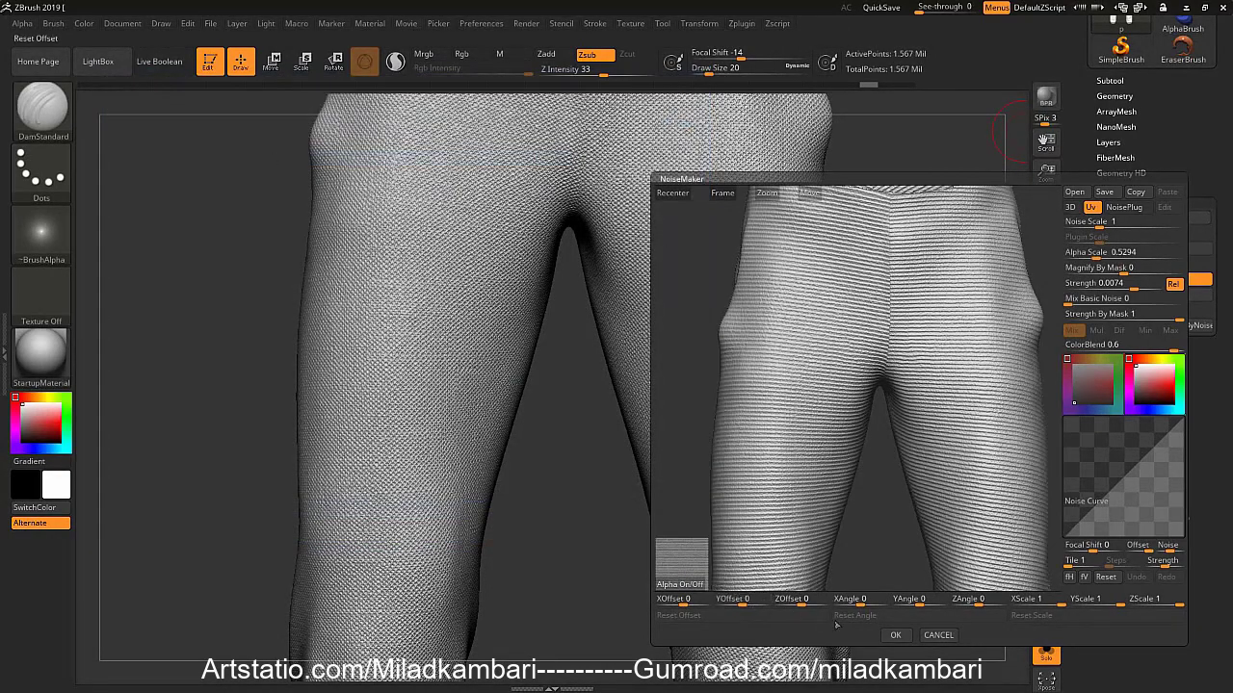
click(895, 635)
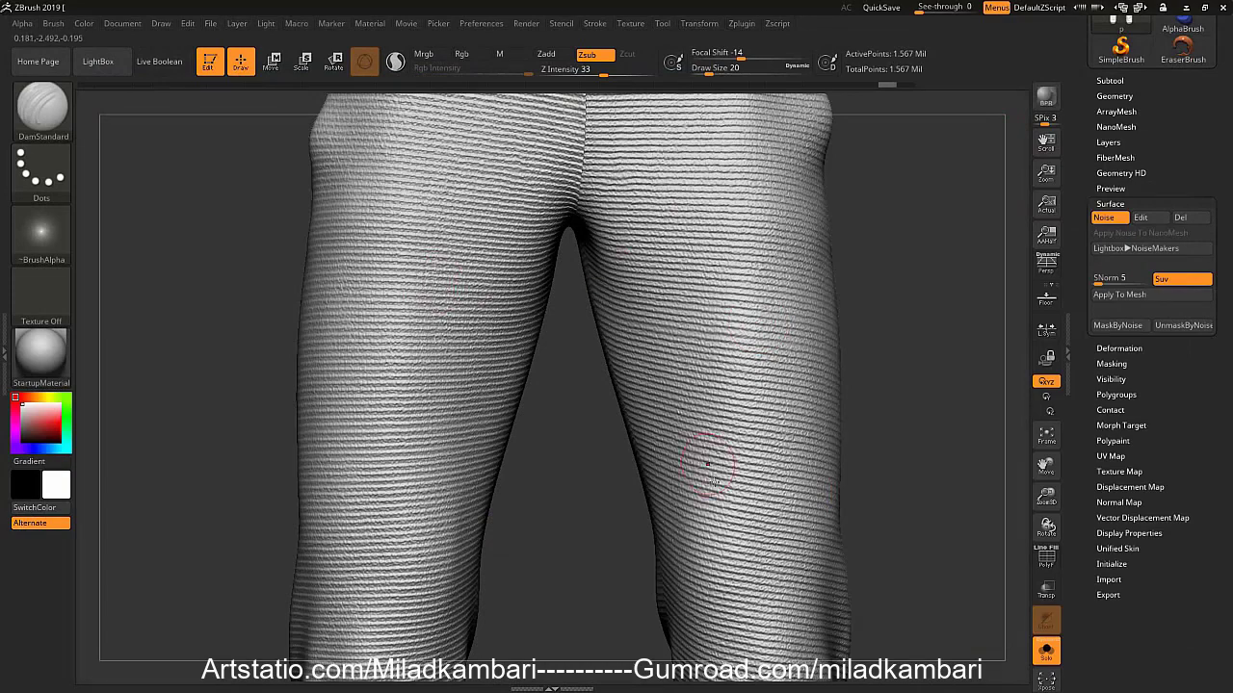
mouse_move(733, 409)
alt+right_down()
mouse_move(788, 286)
mouse_move(725, 349)
mouse_move(611, 392)
alt+right_up()
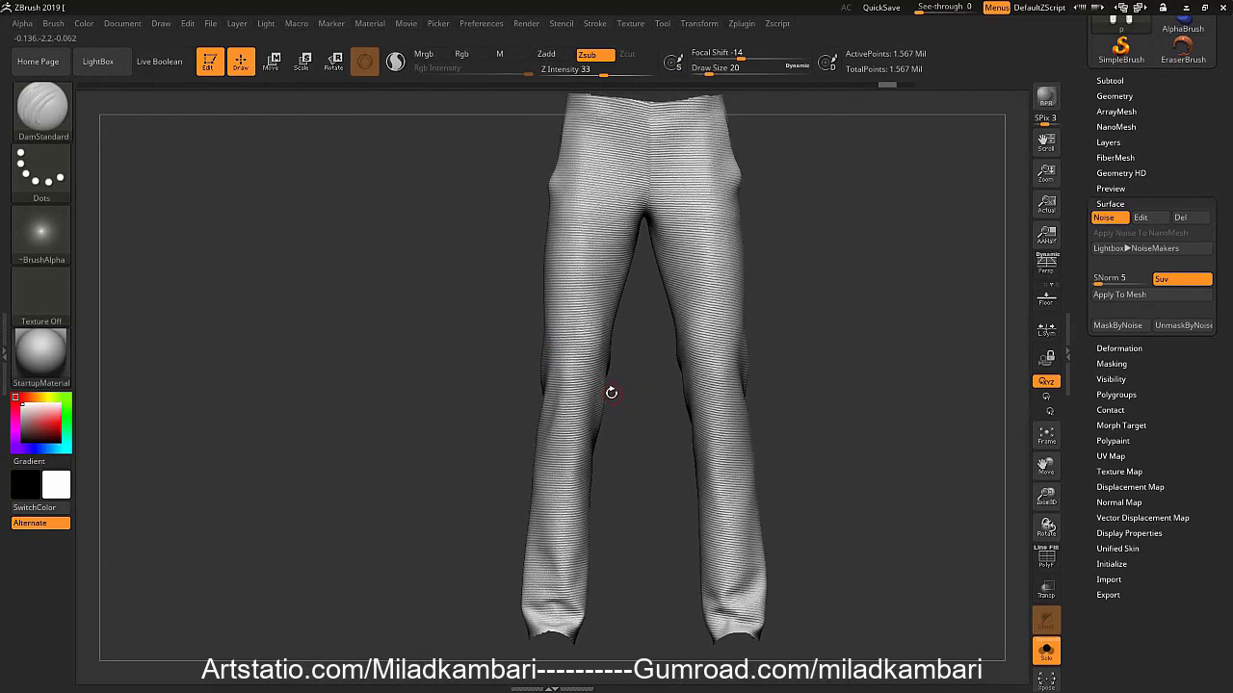
key(shift)
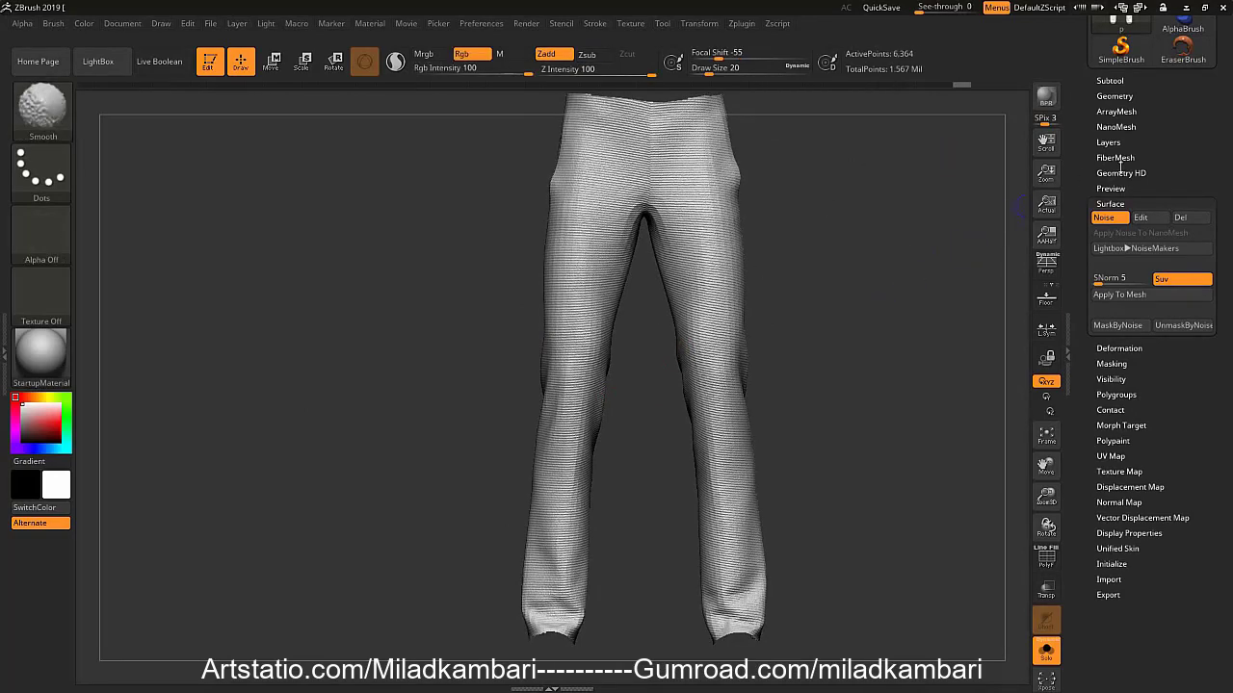
click(1146, 203)
Check the pants' UV layout by toggling Morph UV on and off
click(1137, 327)
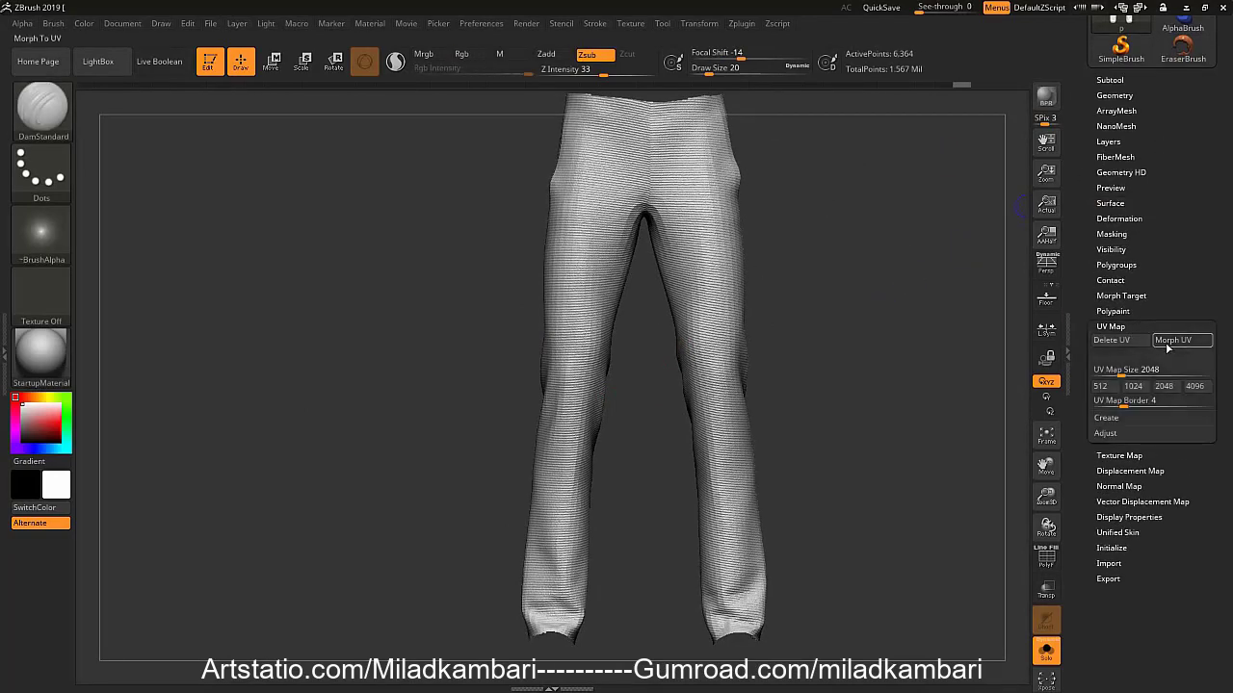
click(1169, 342)
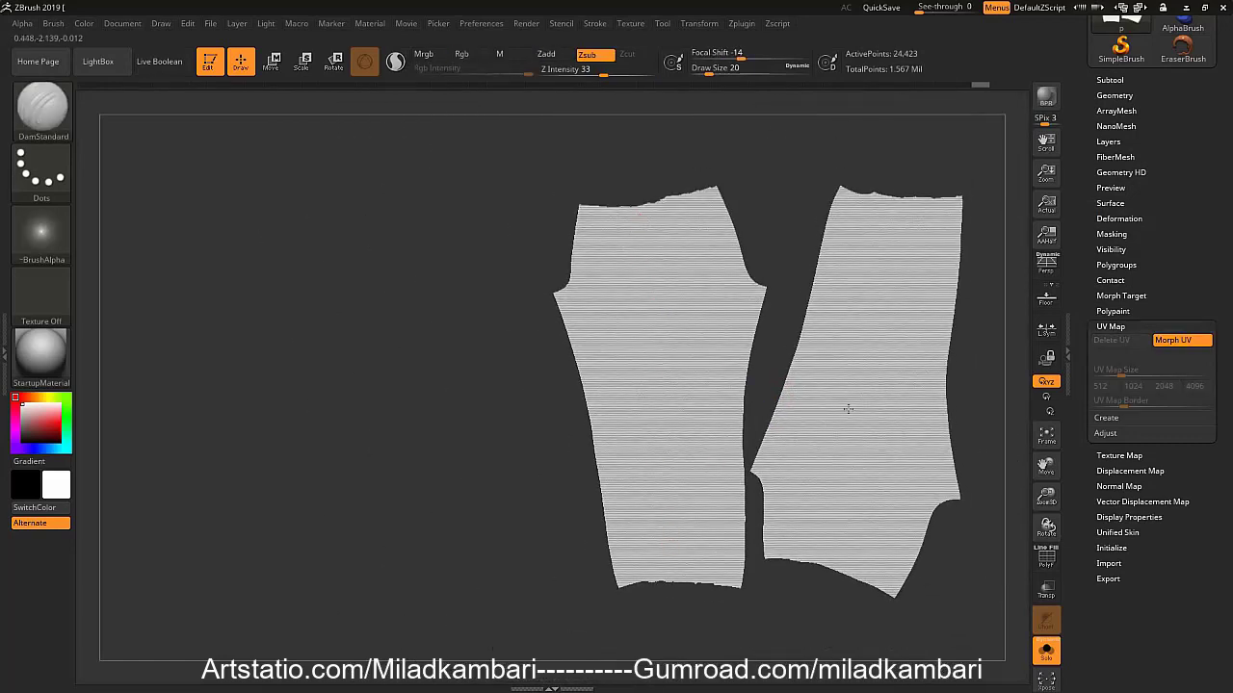
click(1181, 339)
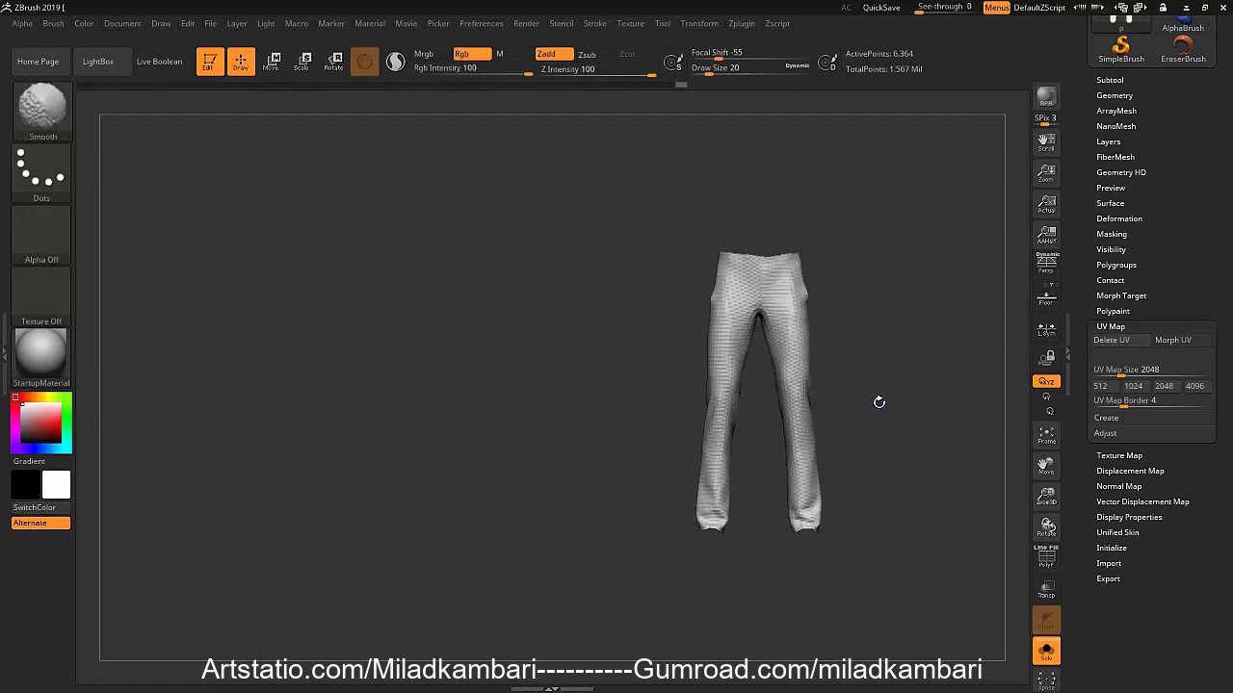
ctrl+right_drag(784, 358, 853, 385)
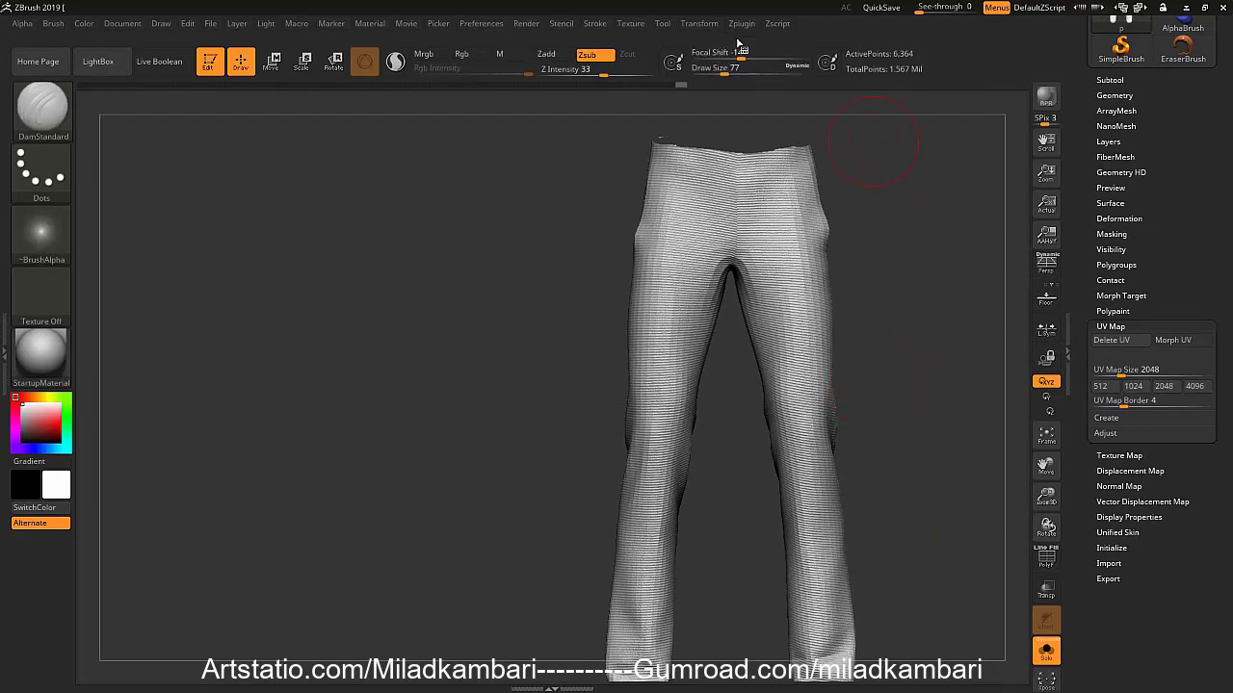
click(1129, 95)
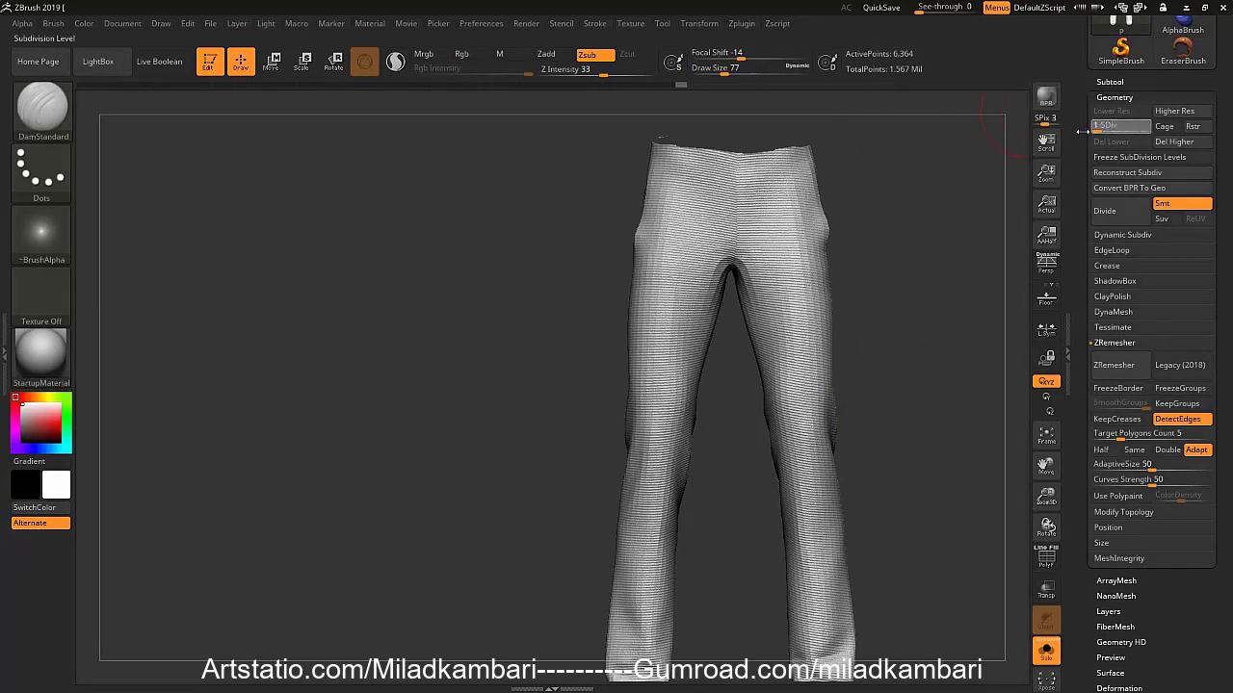
Create a UV Master working clone of the pants and flatten it into leg islands
click(742, 26)
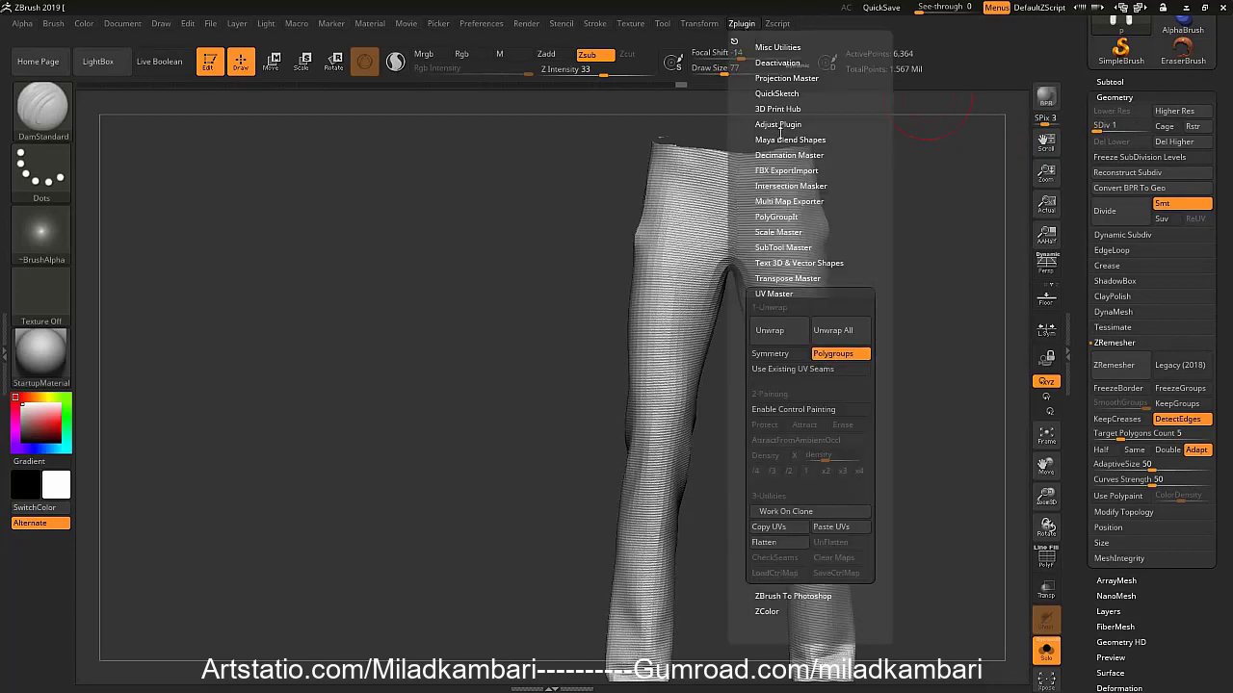
click(787, 511)
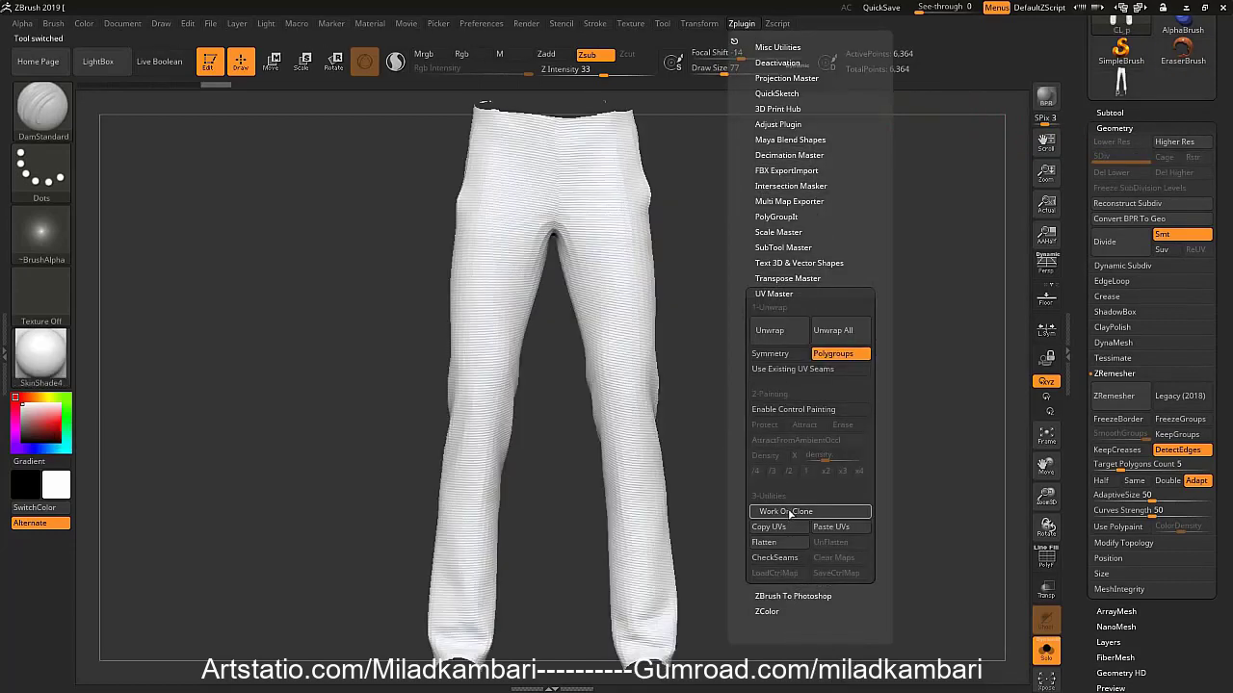
click(744, 25)
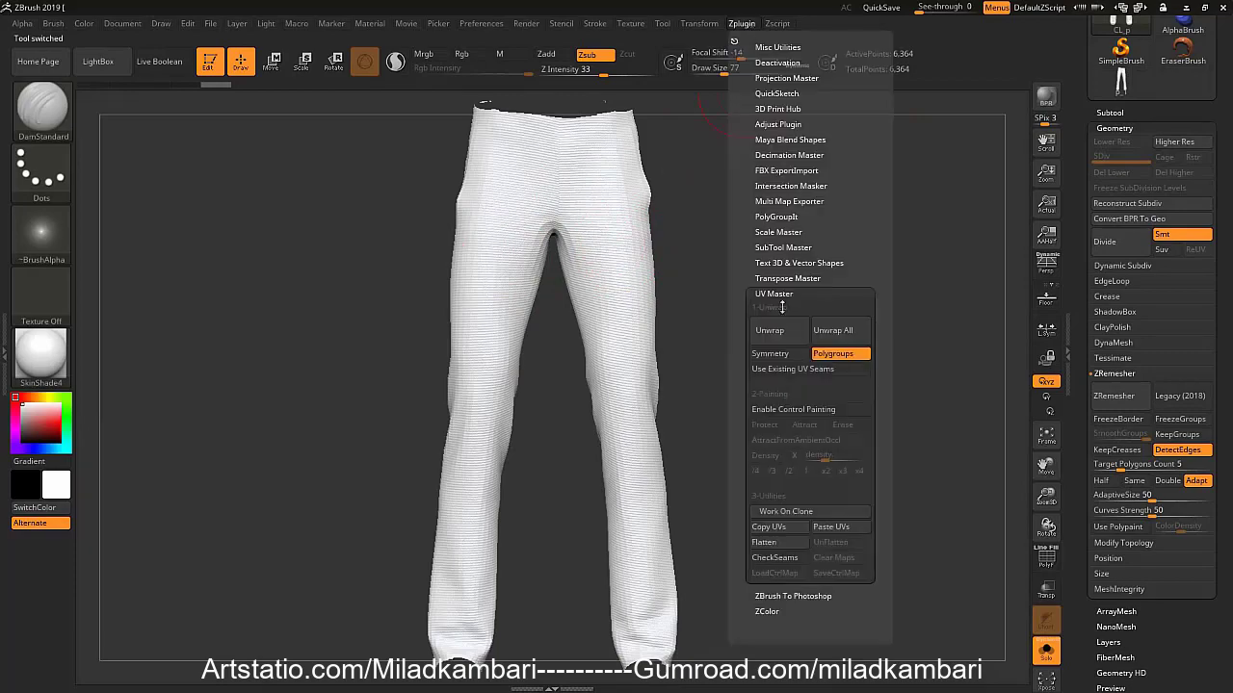
click(781, 546)
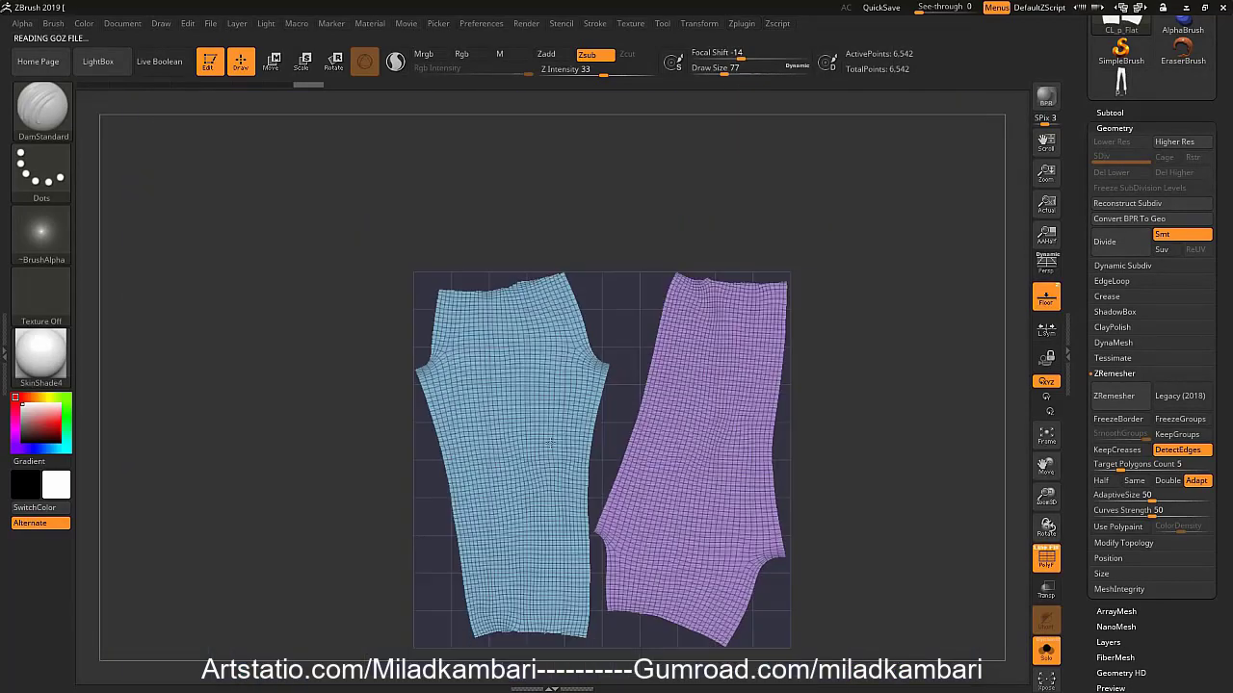
Rotate the purple leg island 180° so it stands upright
key(w)
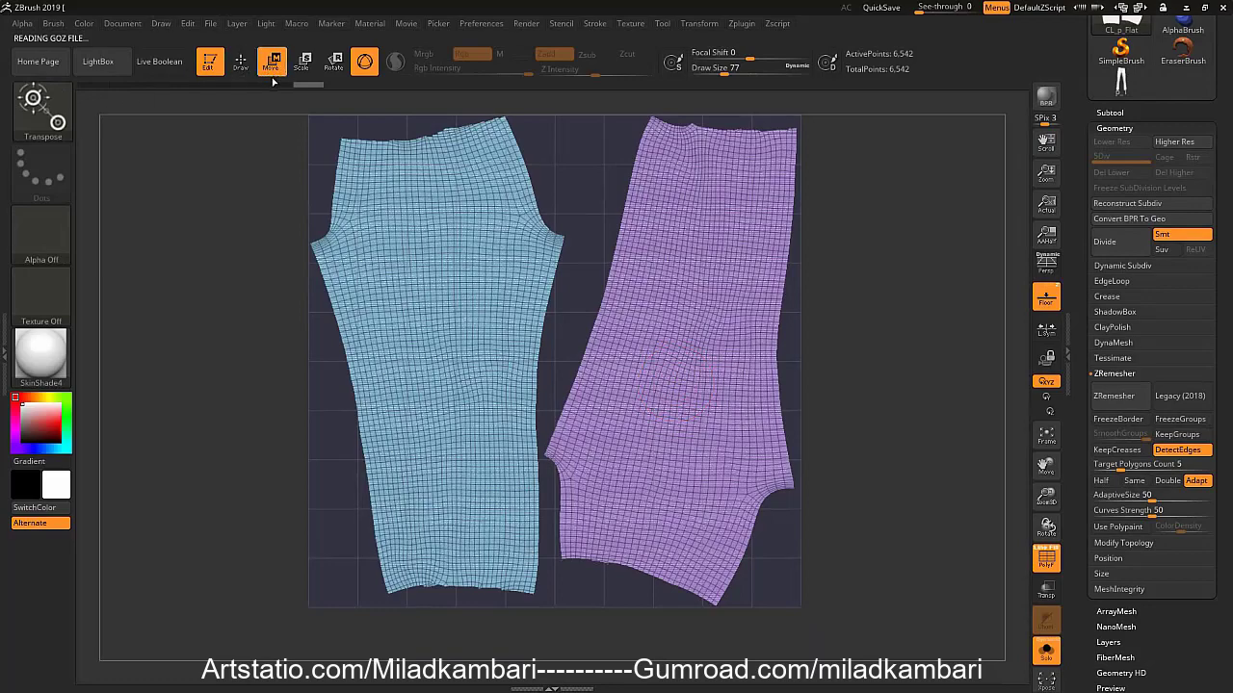
click(714, 339)
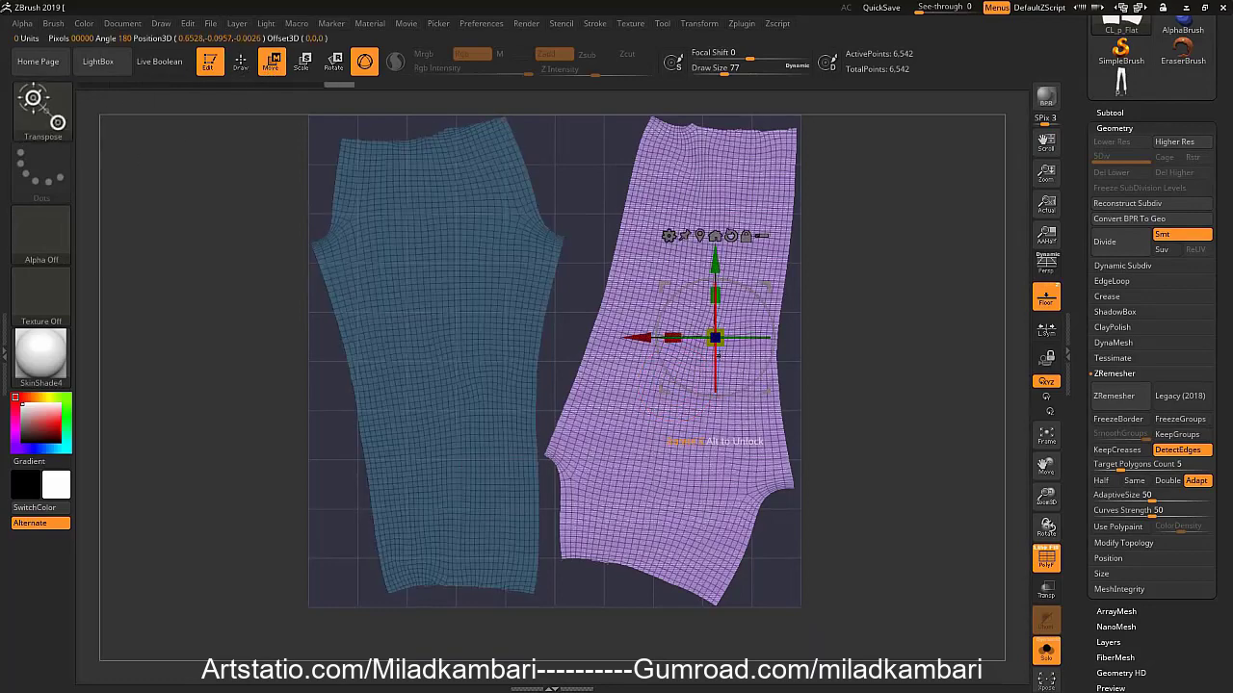
drag(717, 441, 764, 298)
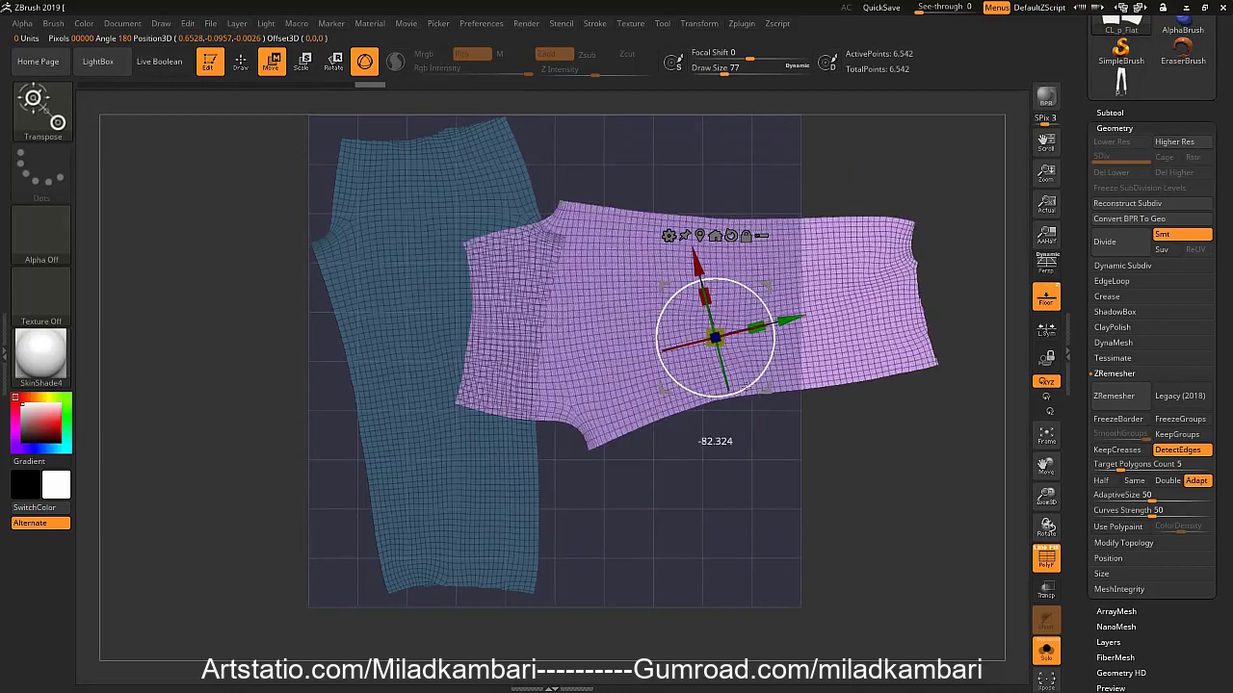
mouse_move(764, 298)
mouse_down()
mouse_move(664, 377)
mouse_move(691, 353)
mouse_move(712, 289)
mouse_move(661, 386)
mouse_move(772, 291)
mouse_move(707, 346)
mouse_up()
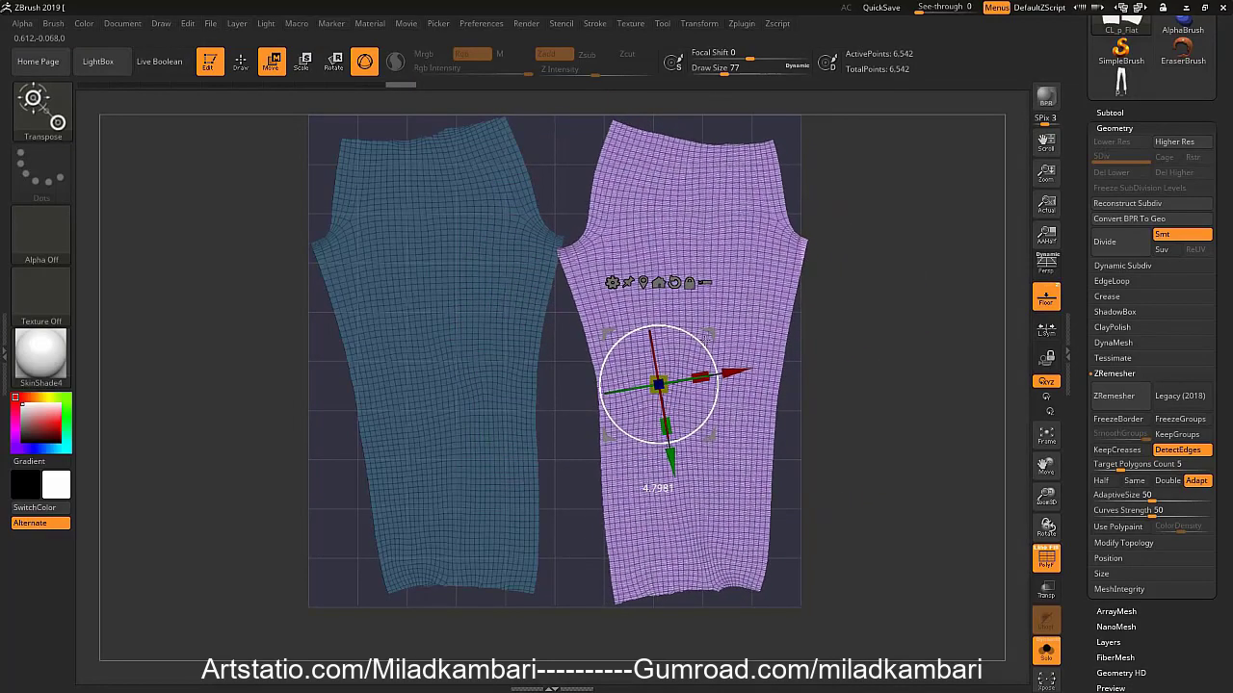
Straighten the blue island slightly and nudge the purple island evenly beside it
alt+click(486, 327)
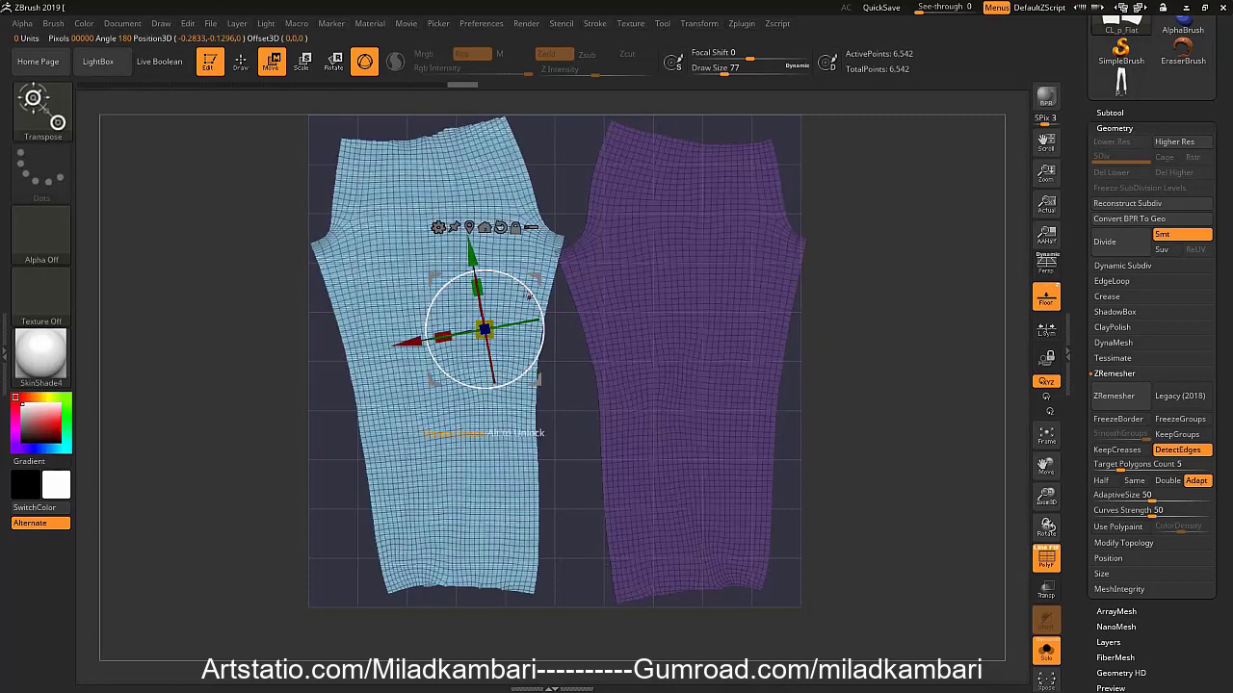
drag(524, 270, 523, 280)
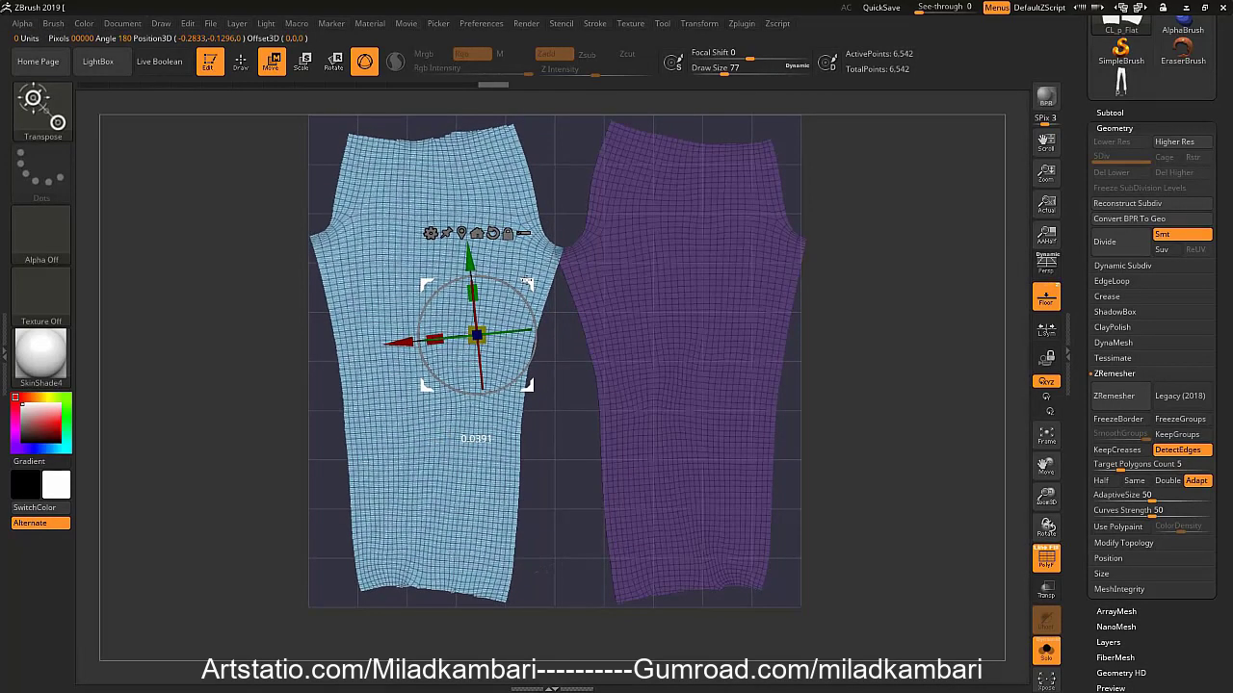
alt+click(694, 289)
drag(739, 237, 737, 255)
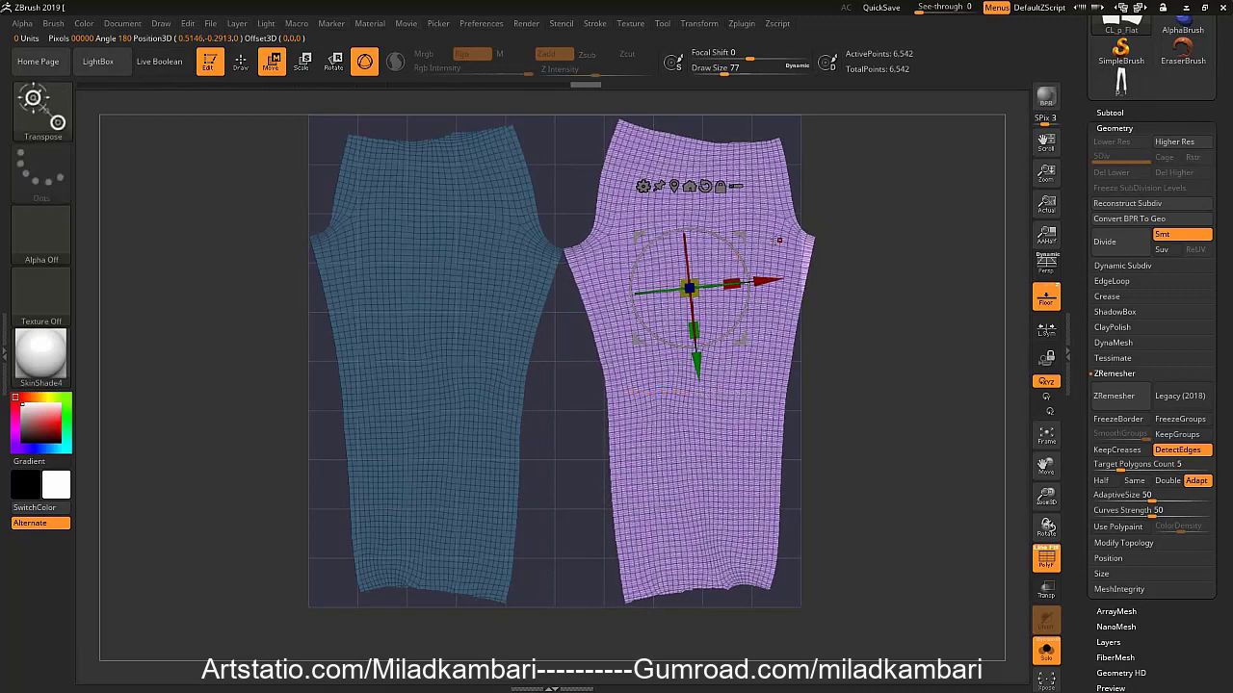
drag(740, 234, 746, 235)
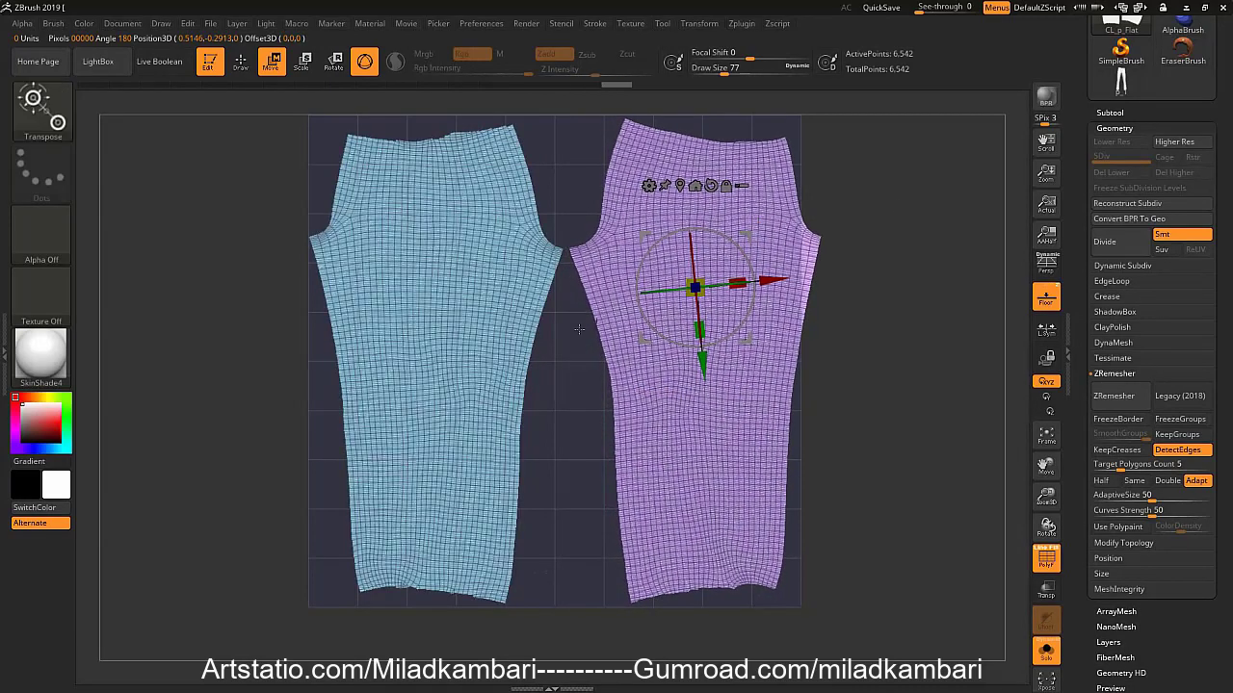
alt+click(448, 407)
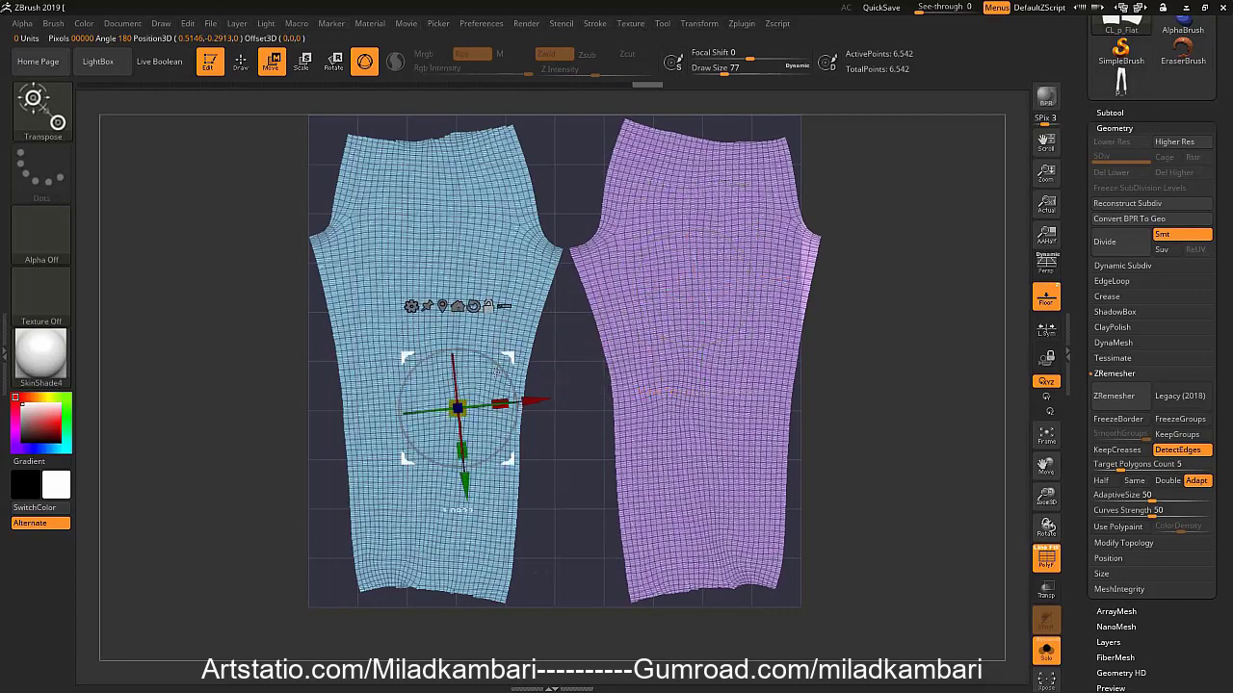
mouse_move(448, 407)
alt+mouse_down()
mouse_move(369, 566)
mouse_move(397, 508)
alt+mouse_up()
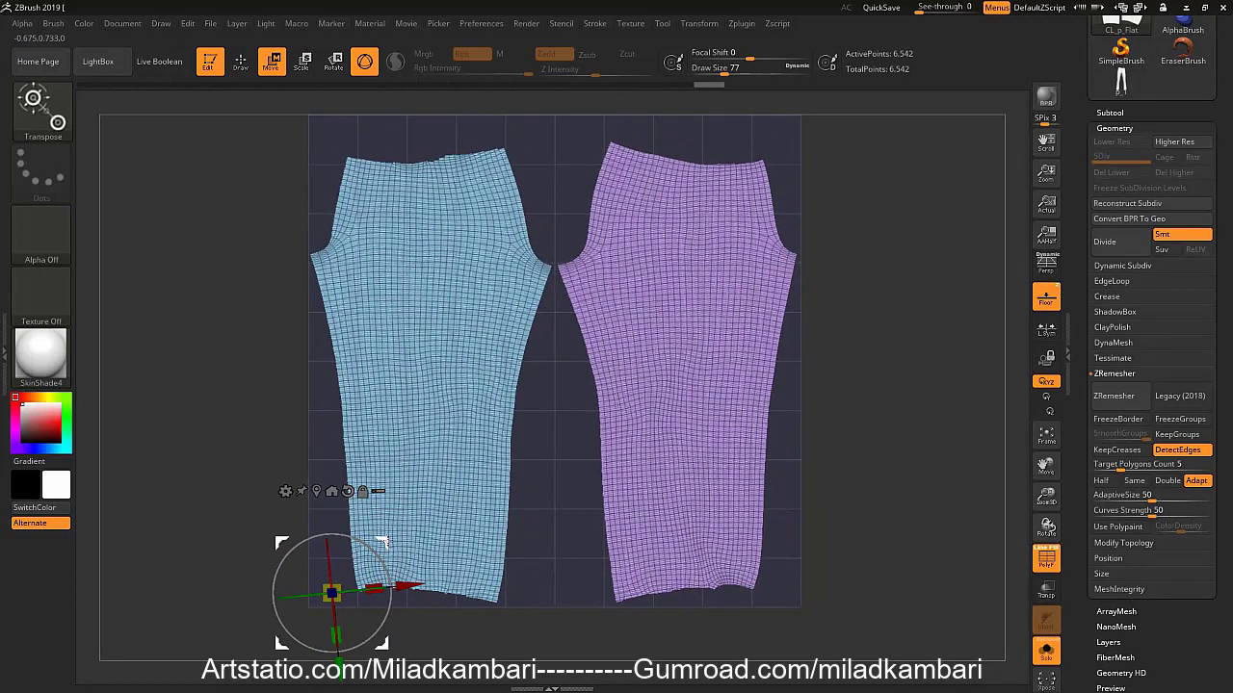
key(q)
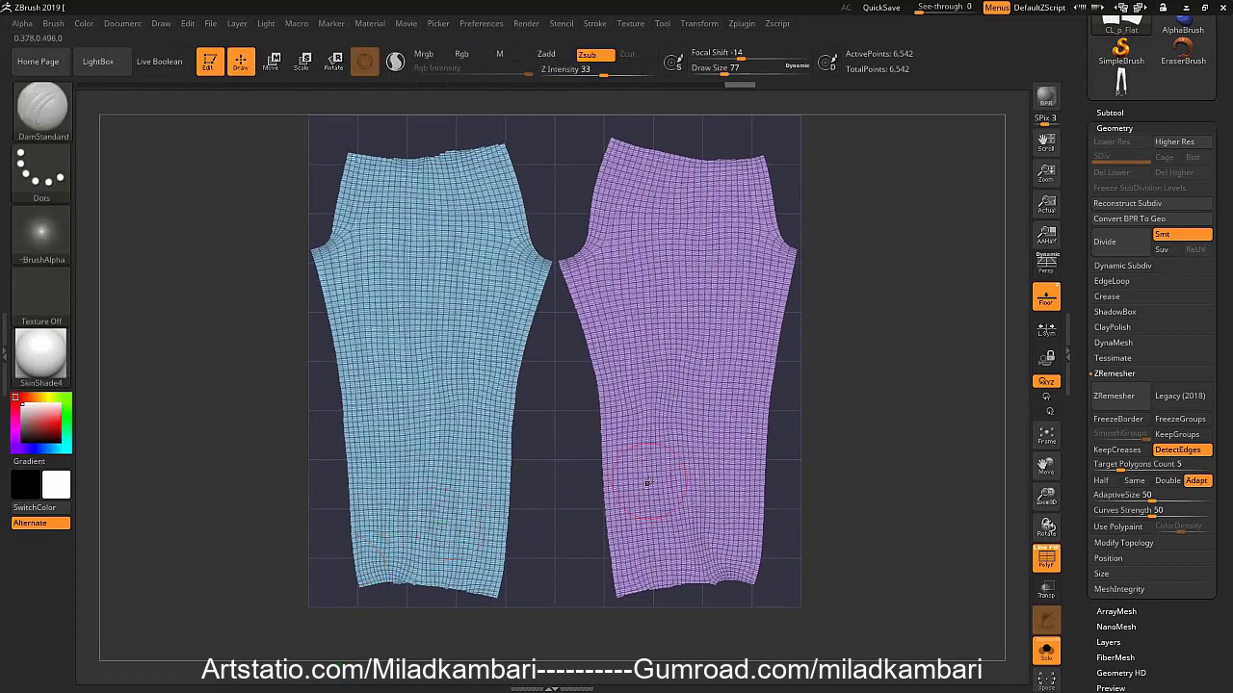
Unflatten the clone and copy its UV layout with UV Master
click(757, 25)
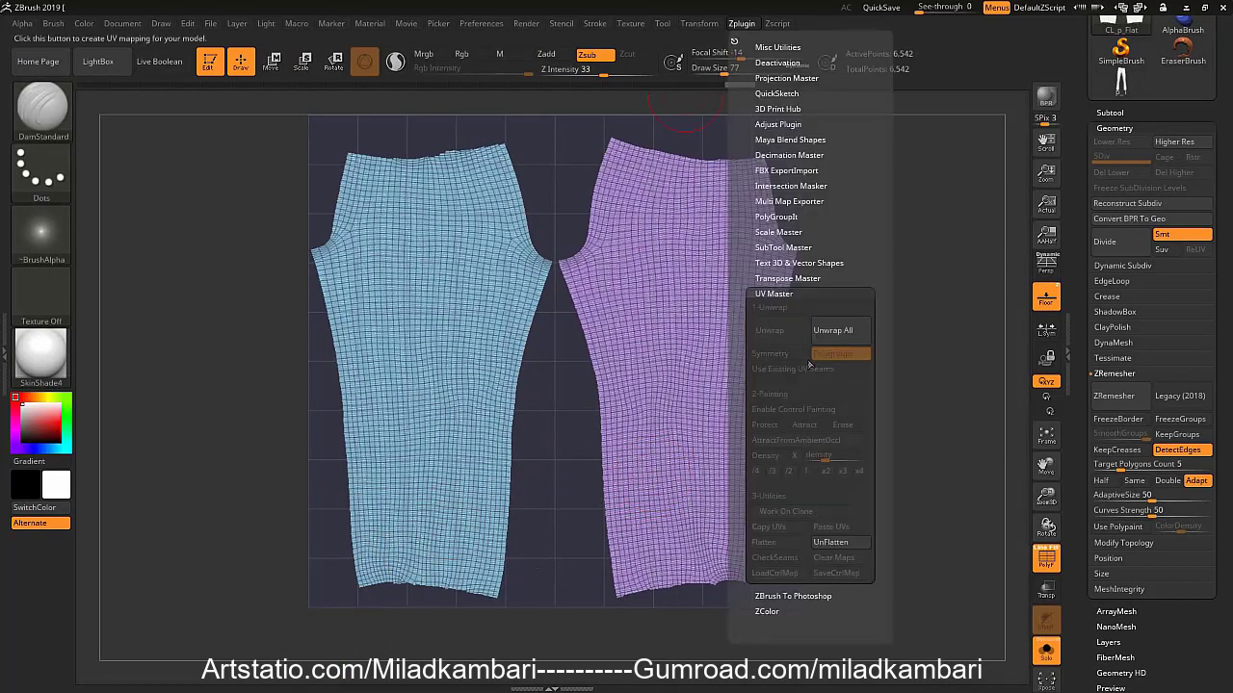
click(830, 542)
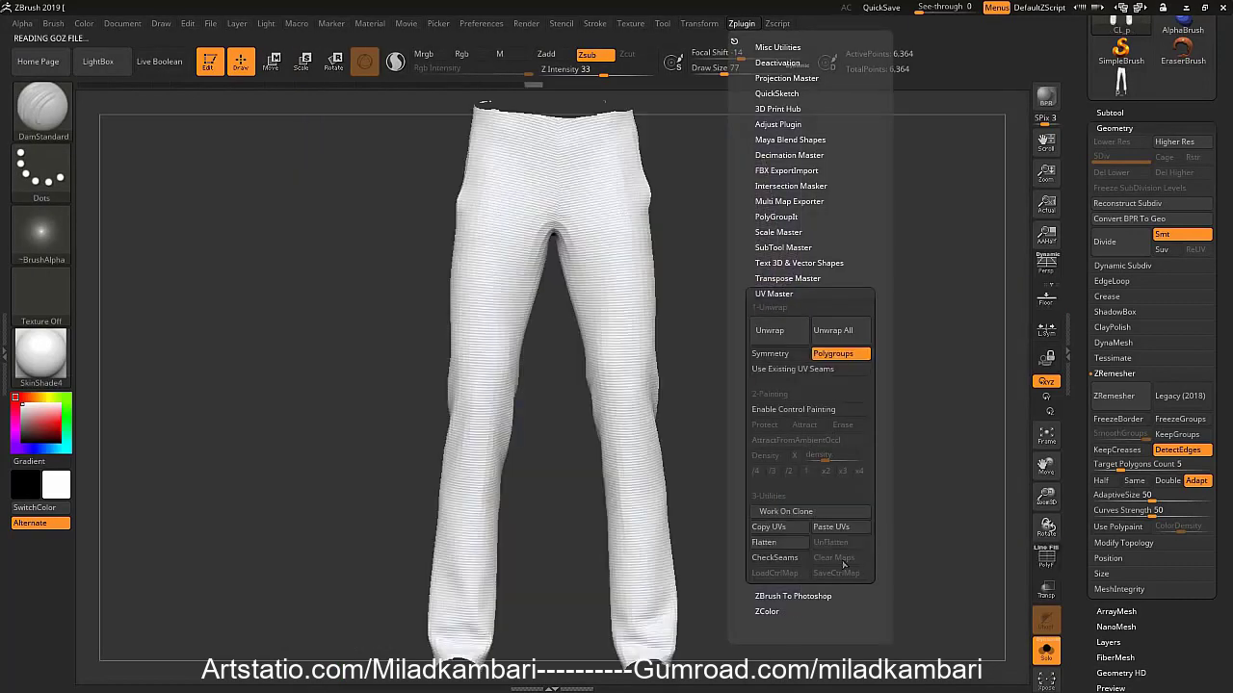
click(769, 527)
Switch to the p_1 pants, apply StartupMaterial, and paste the copied UVs onto them
click(1122, 86)
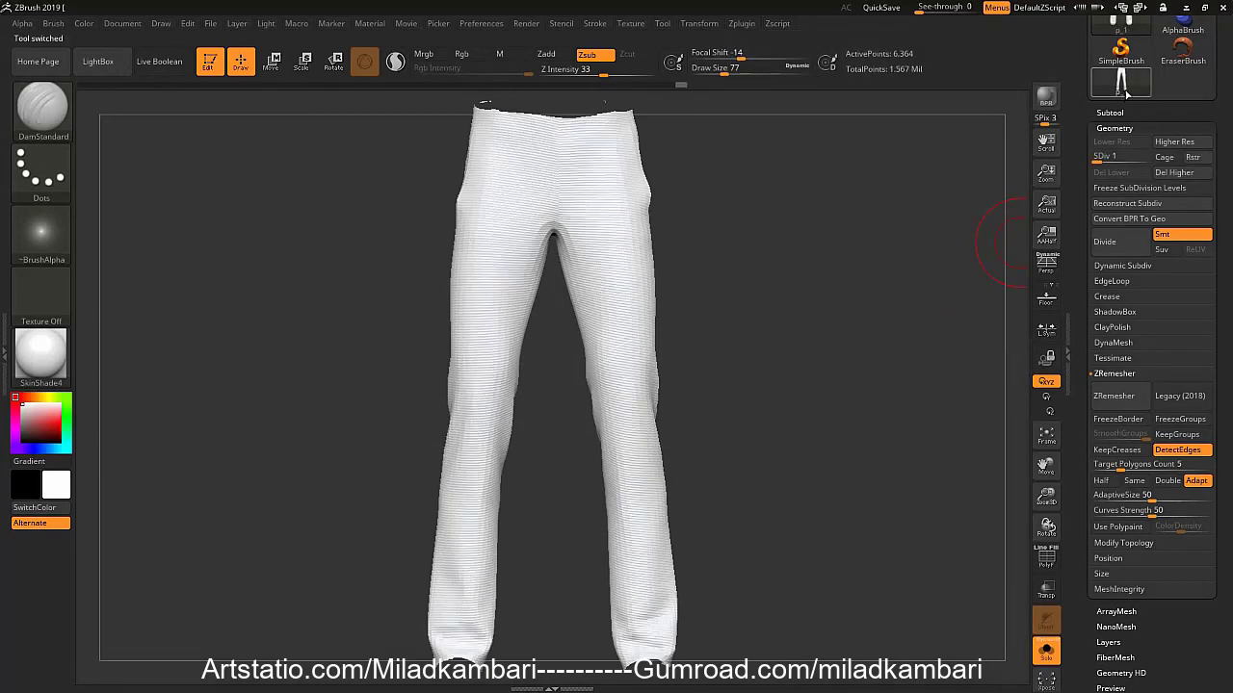
click(41, 352)
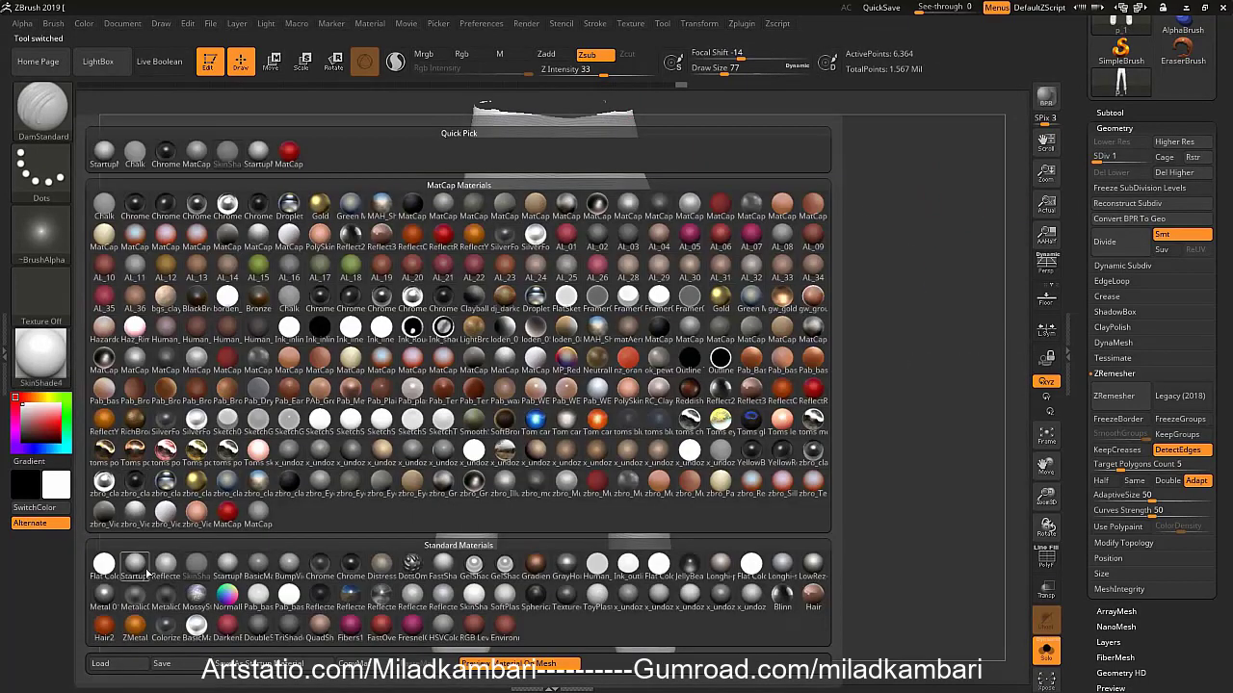
click(145, 568)
click(741, 24)
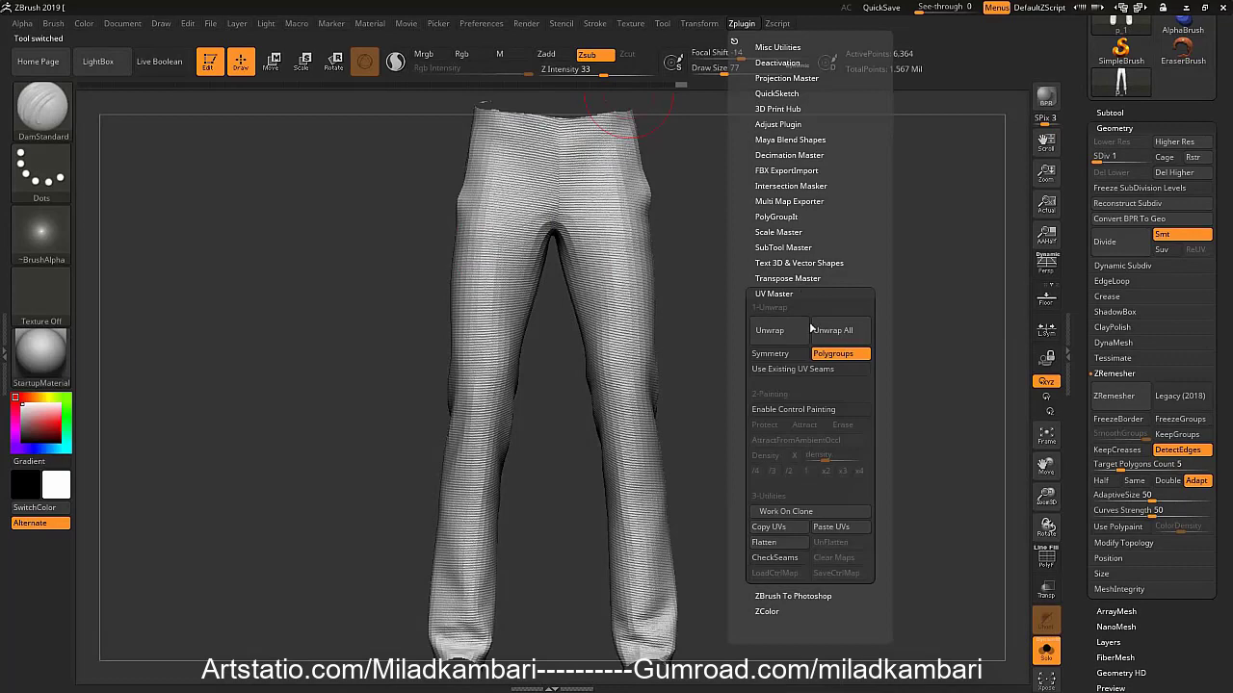
click(828, 531)
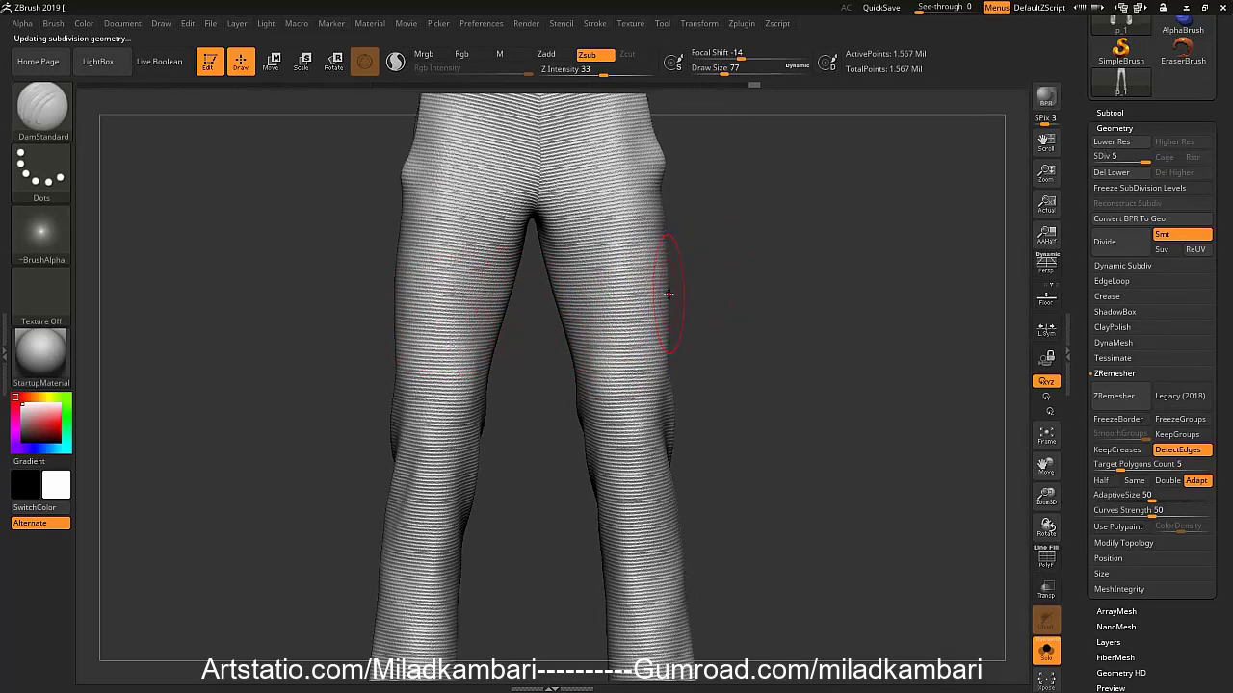
click(1160, 127)
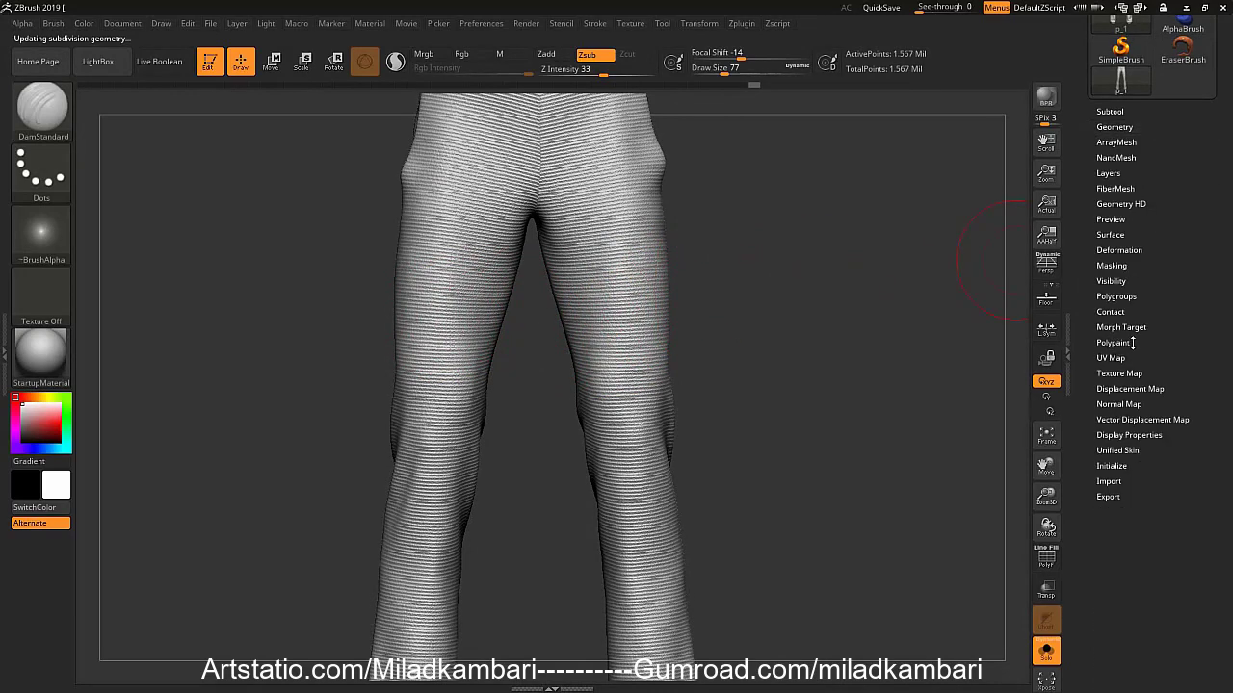
Replace the striped noise alpha in NoiseMaker with a cotton weave image
click(1110, 234)
click(1127, 309)
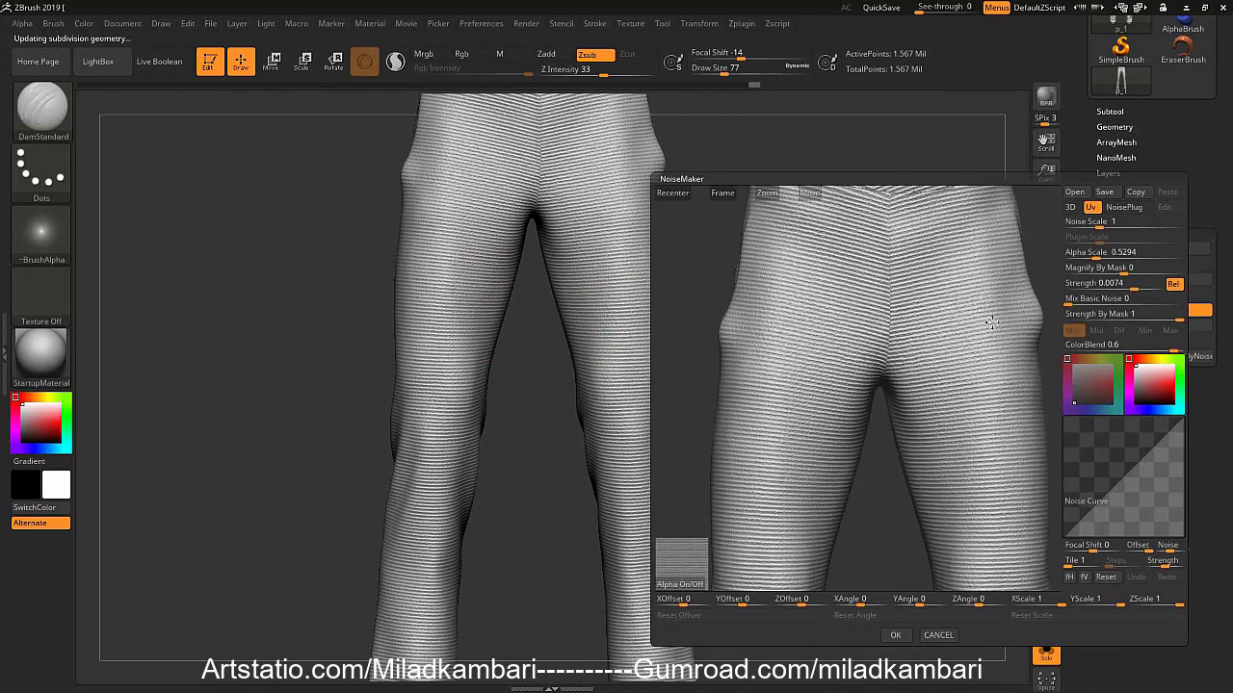
click(686, 585)
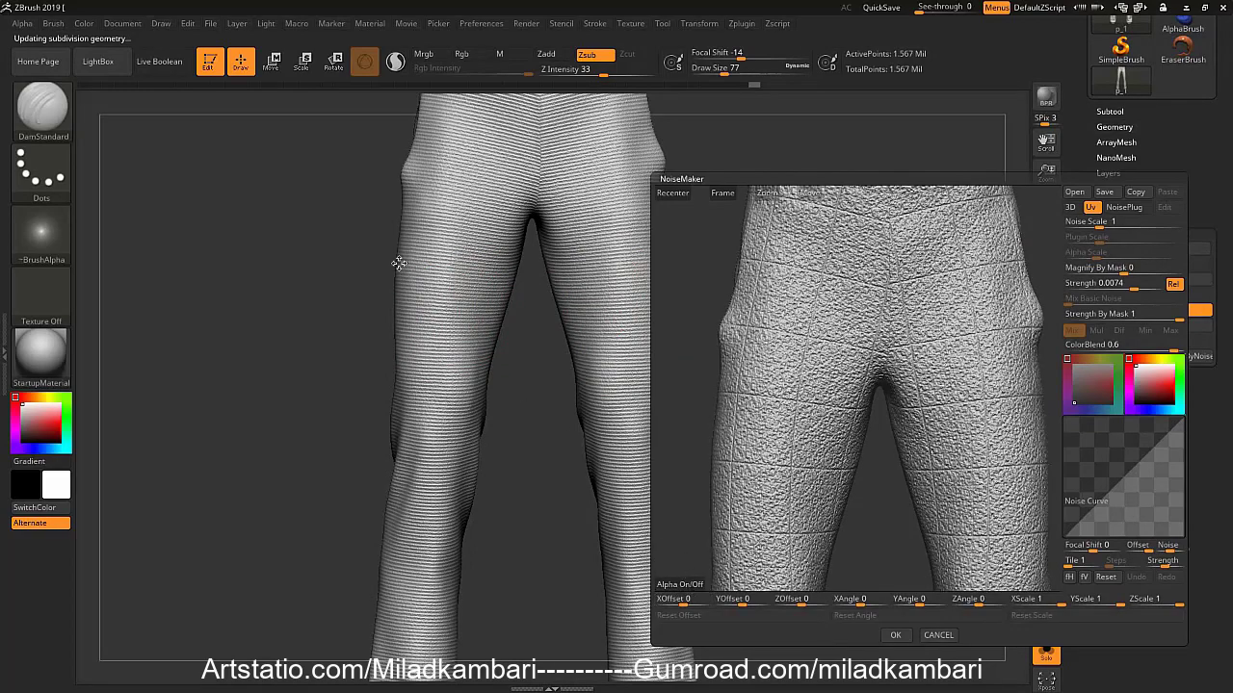
click(680, 584)
double_click(261, 199)
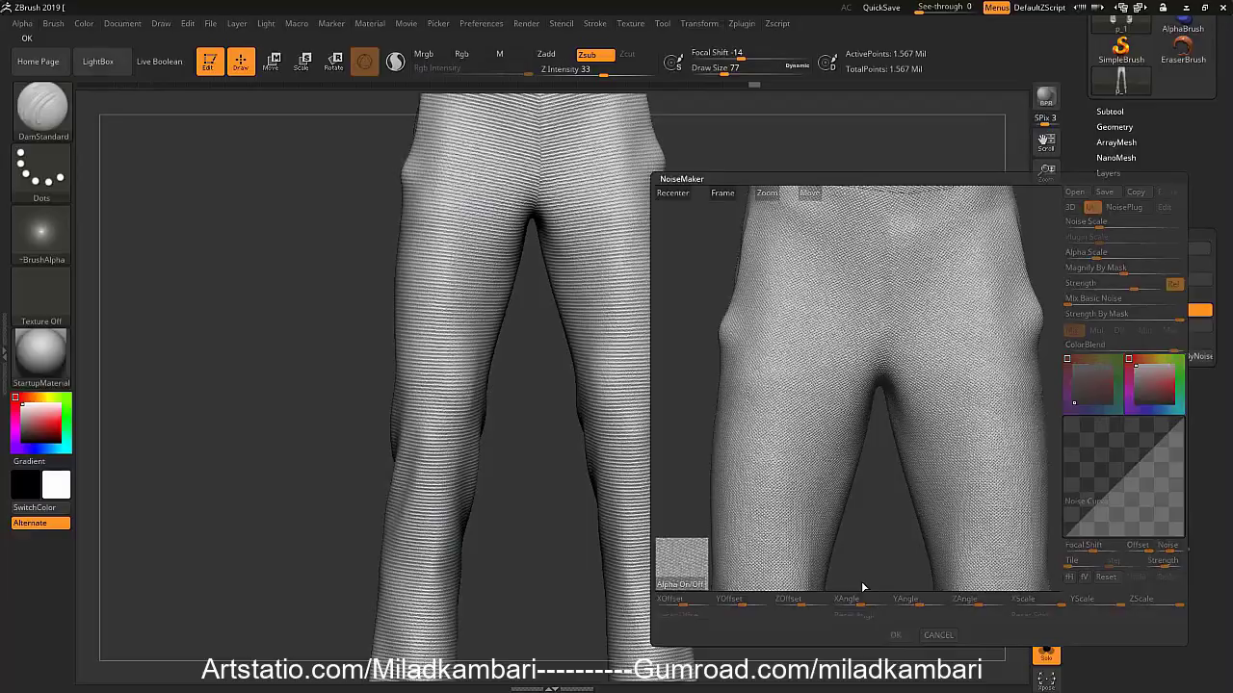
click(895, 635)
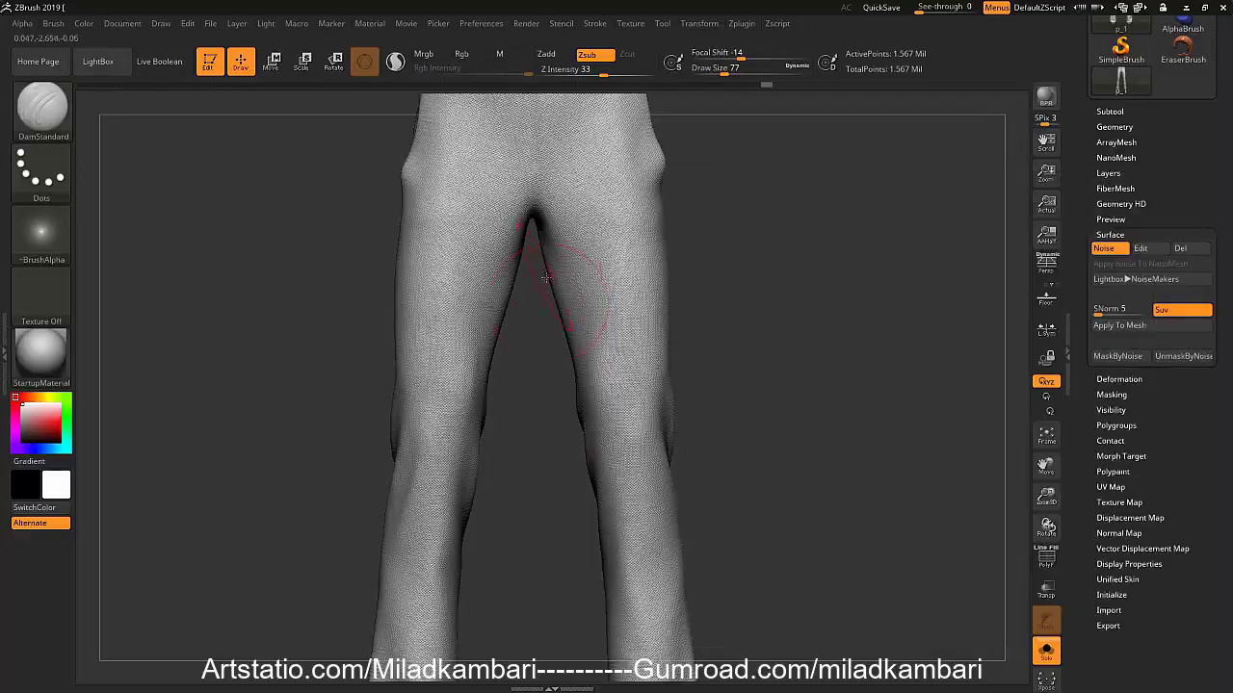
Inspect the weave on the thighs and bake the noise into the mesh with Apply To Mesh
mouse_move(861, 586)
right_down()
mouse_move(467, 369)
mouse_move(536, 318)
mouse_move(674, 395)
right_up()
alt+right_drag(567, 349, 606, 358)
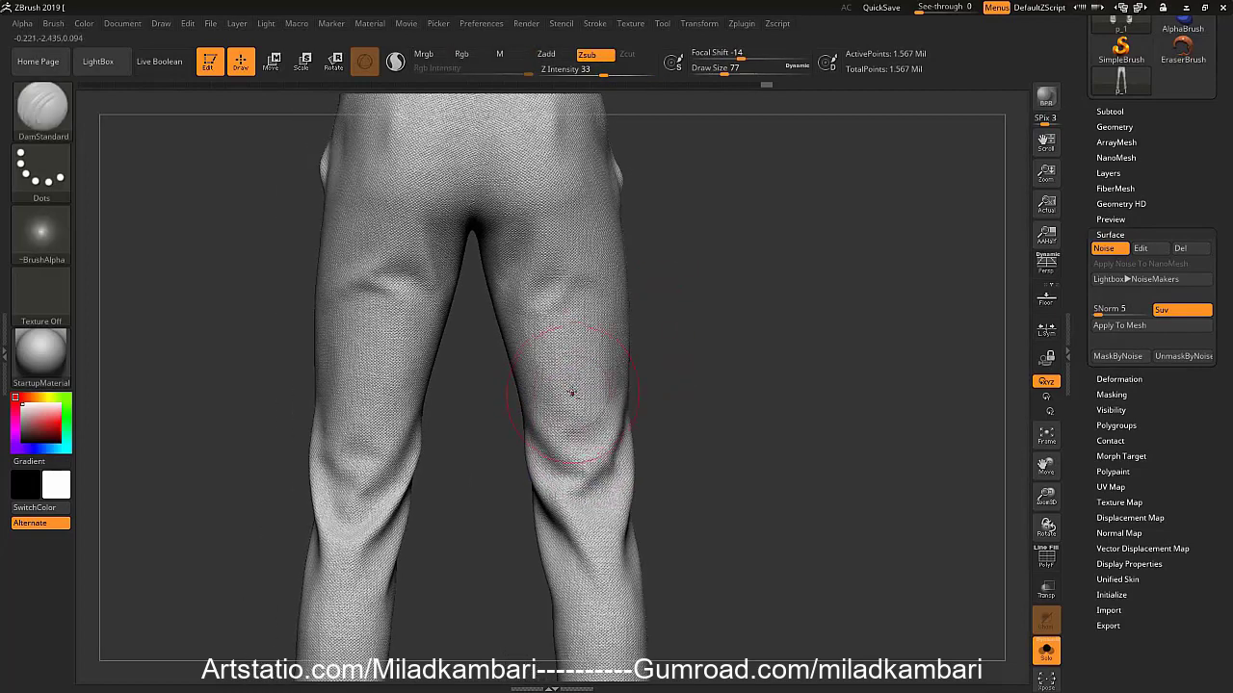
alt+right_drag(598, 145, 670, 289)
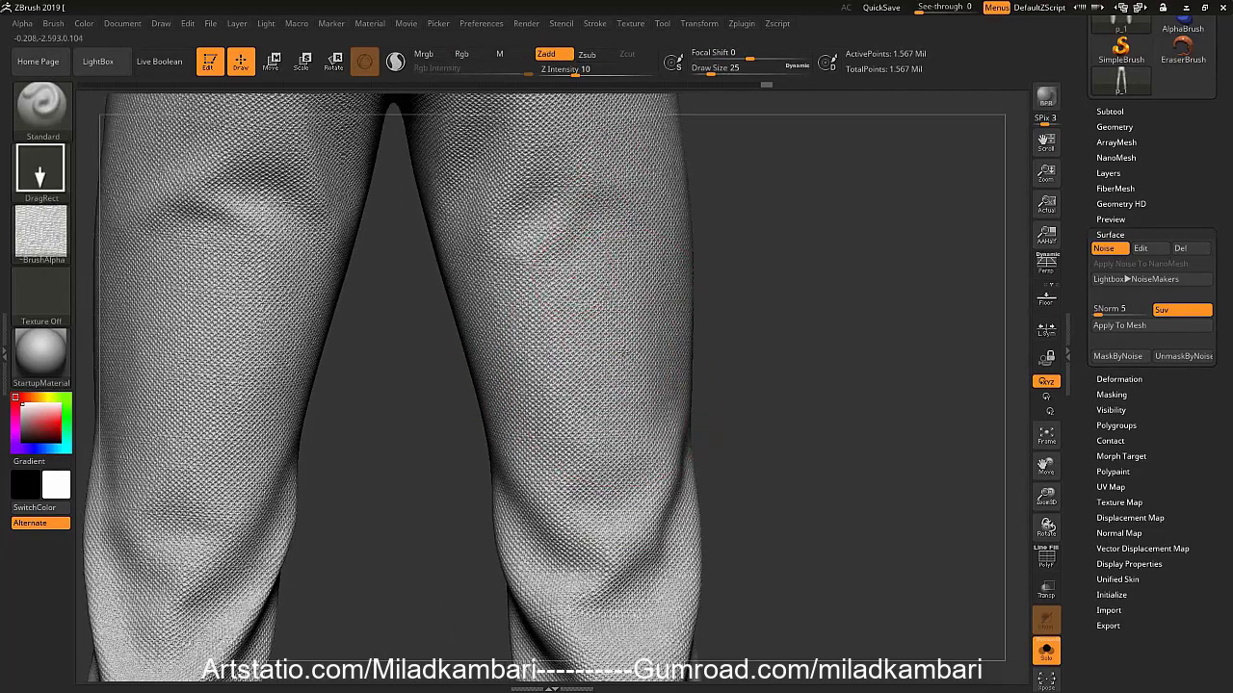
click(1119, 325)
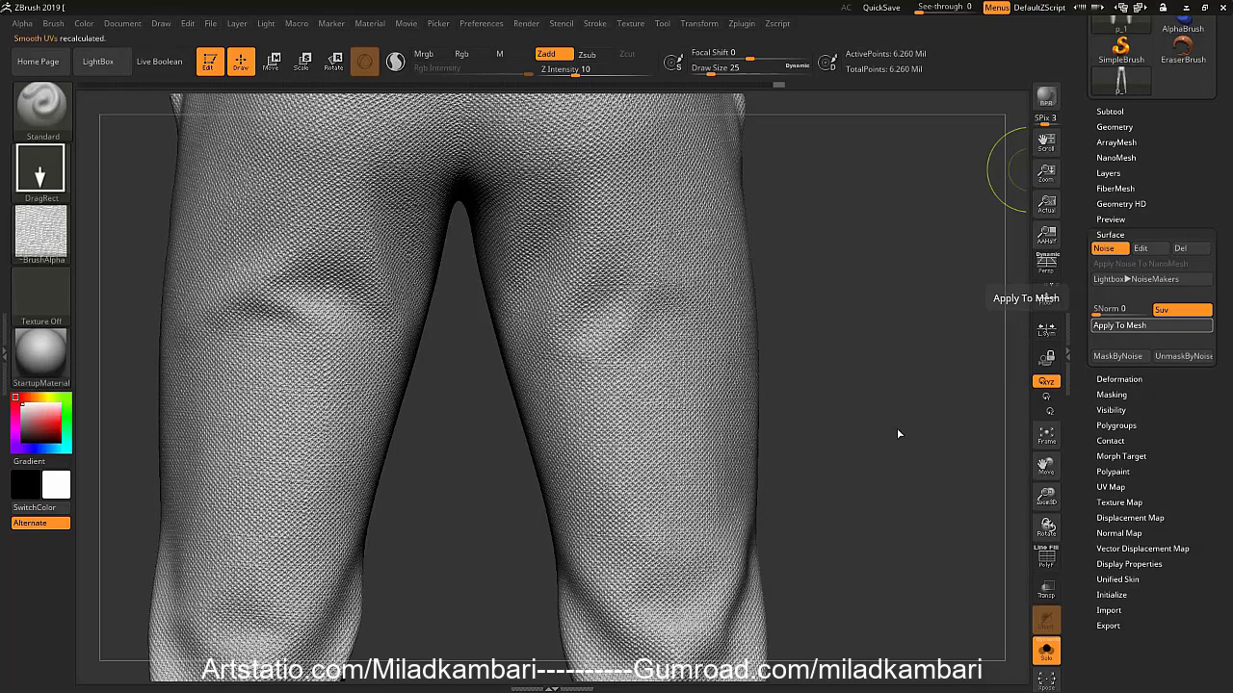
Switch the brush stroke to Dots and turn the brush alpha off
drag(890, 435, 915, 385)
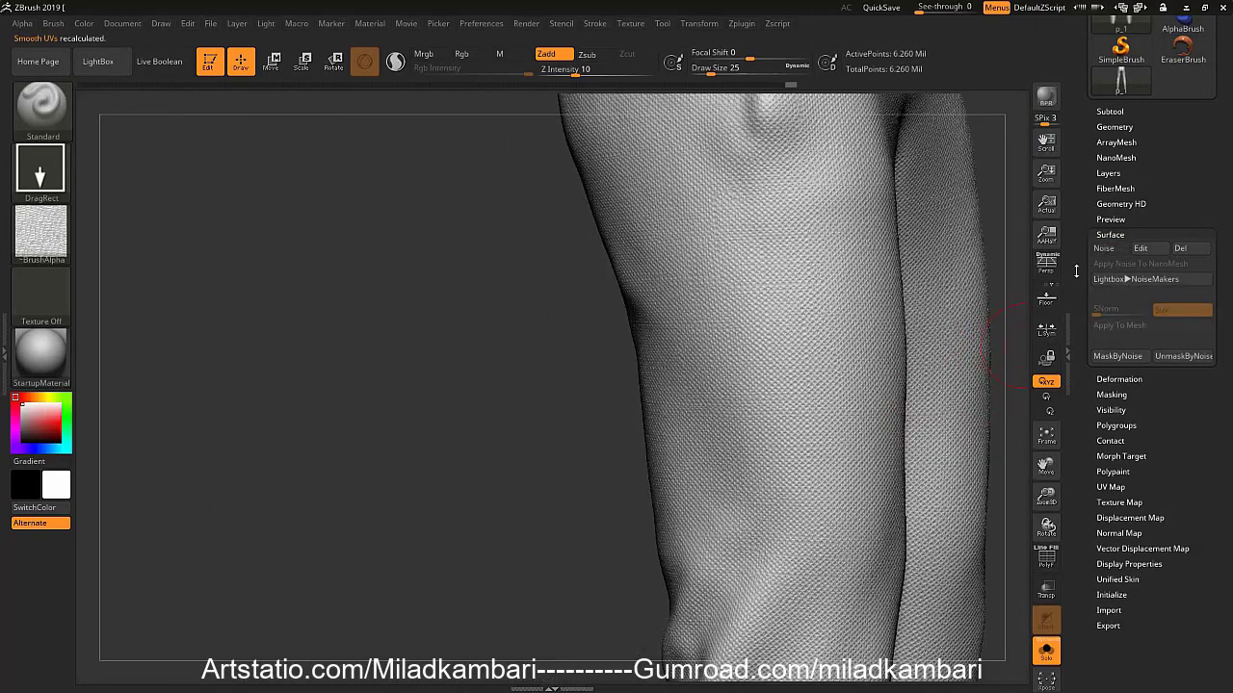
drag(799, 283, 745, 423)
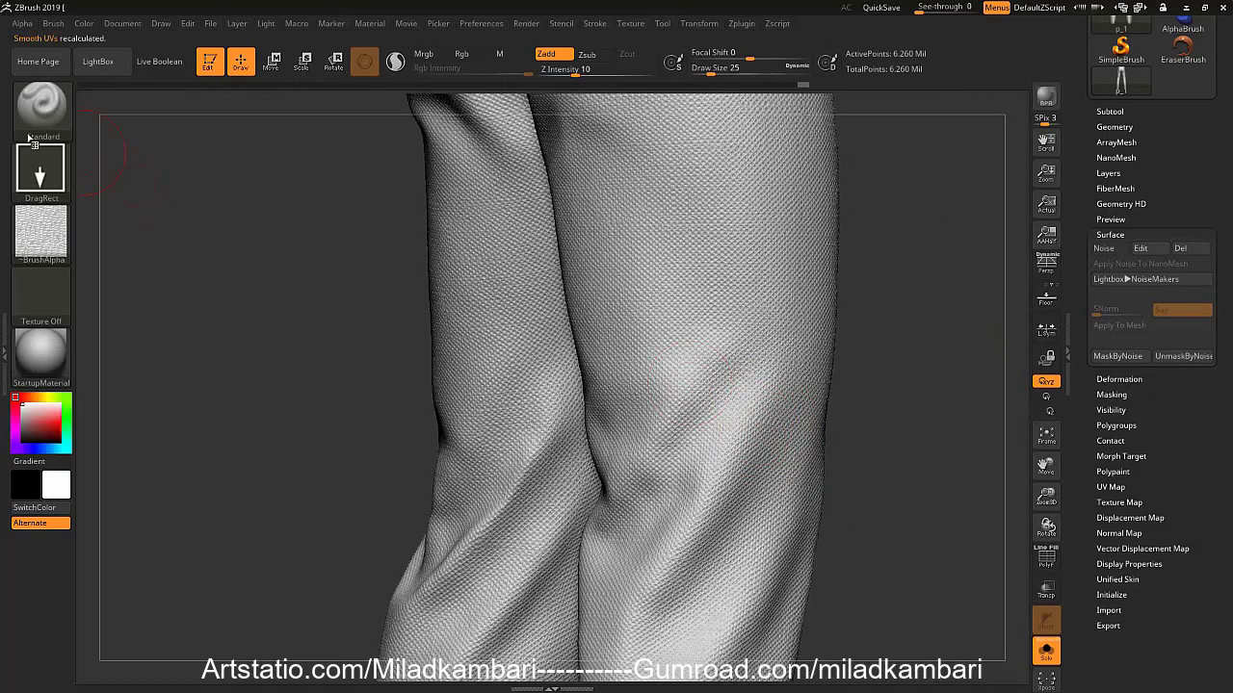
click(40, 168)
click(140, 182)
click(40, 231)
click(123, 246)
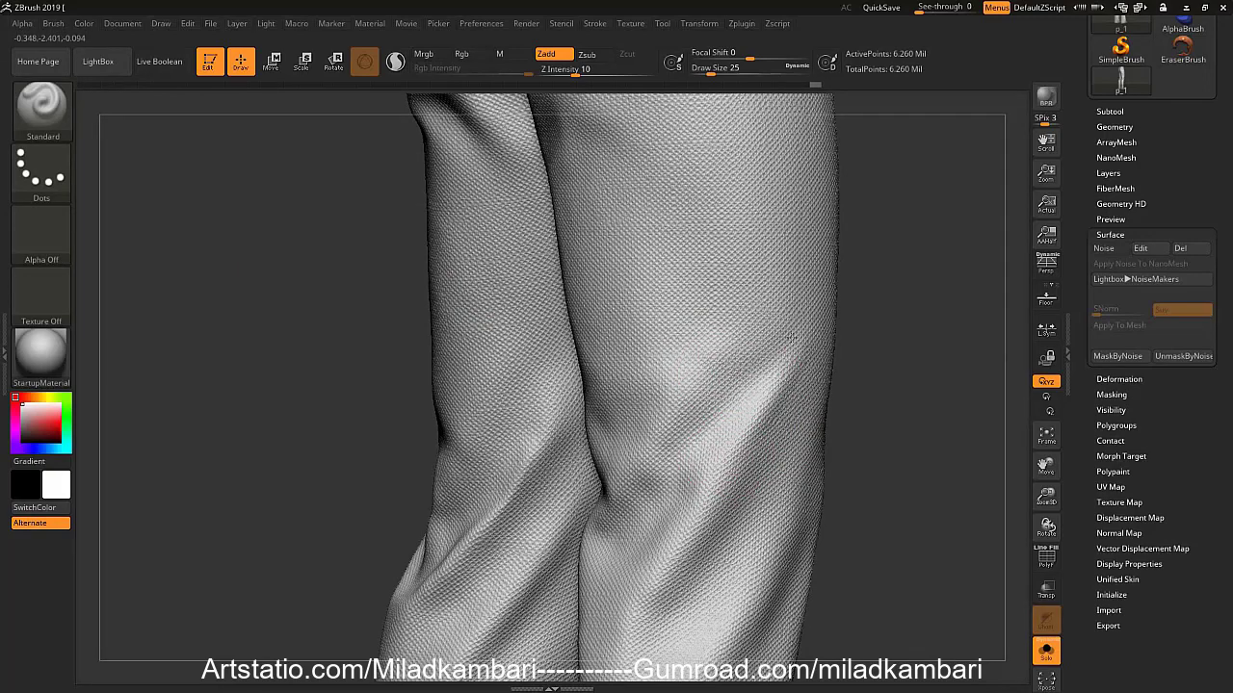
Set Draw Size to 27 and lightly sculpt the inner thigh at the crotch
key(bracketleft)
key(bracketleft)
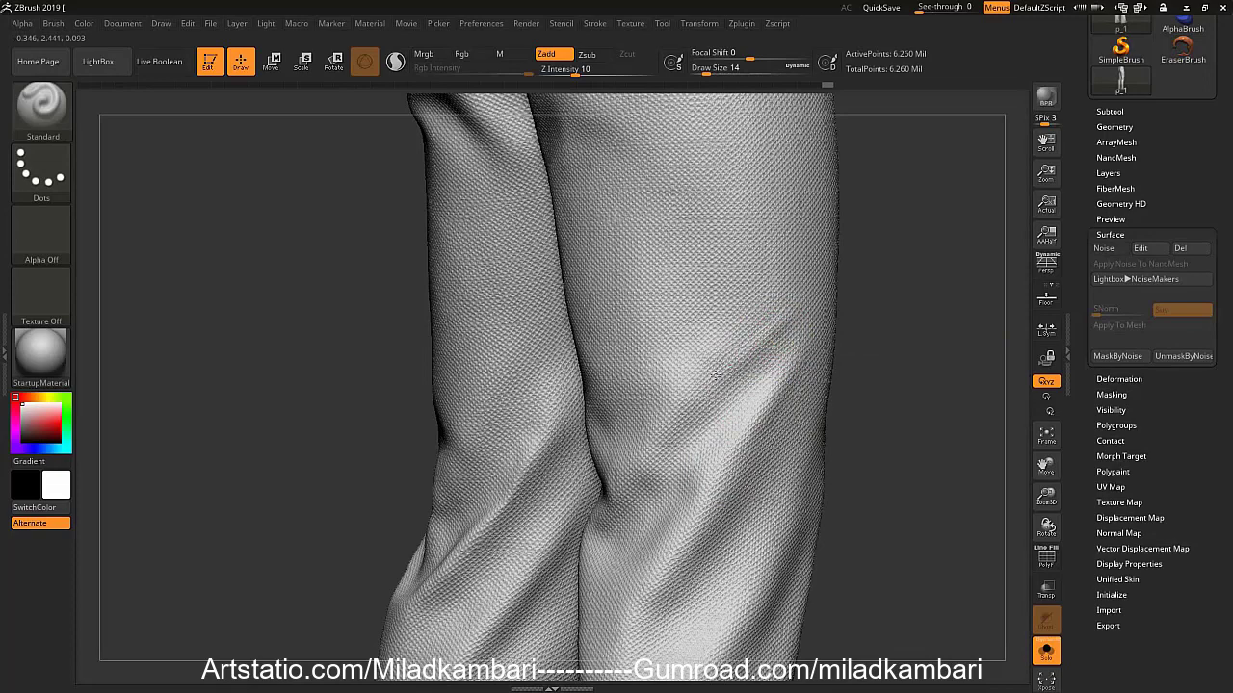
key(bracketright)
key(bracketright)
key(bracketright)
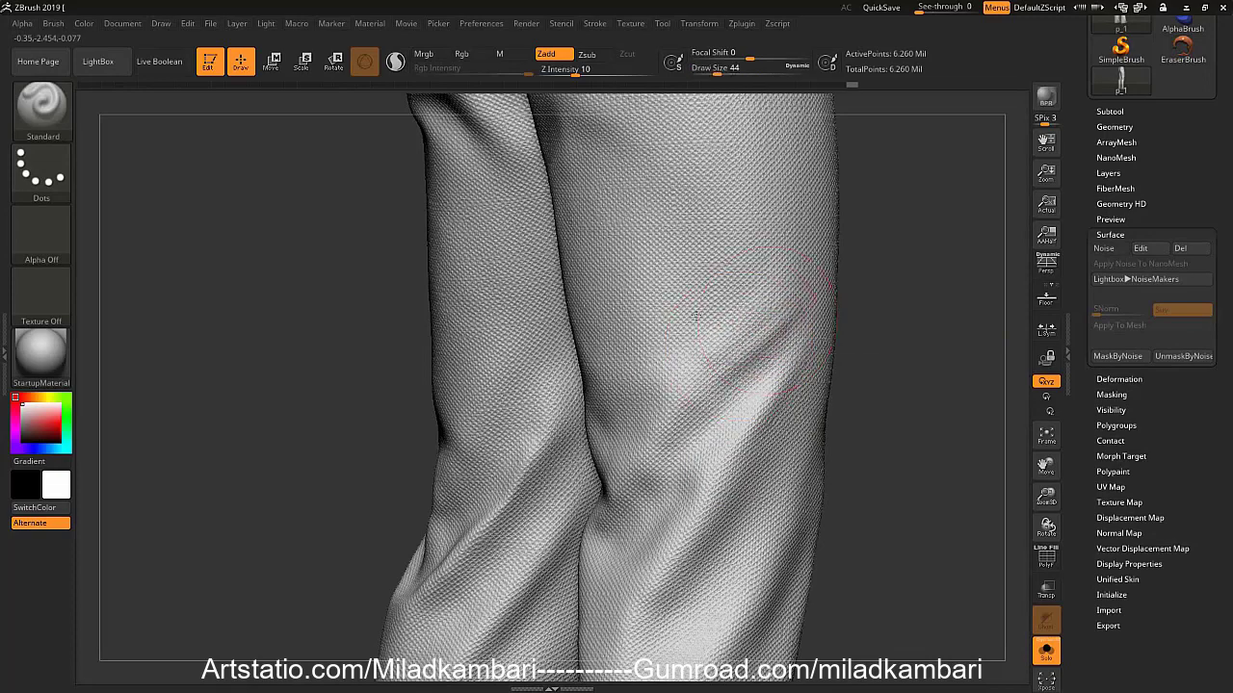
key(f)
mouse_move(629, 298)
right_down()
mouse_move(589, 301)
mouse_move(629, 327)
right_up()
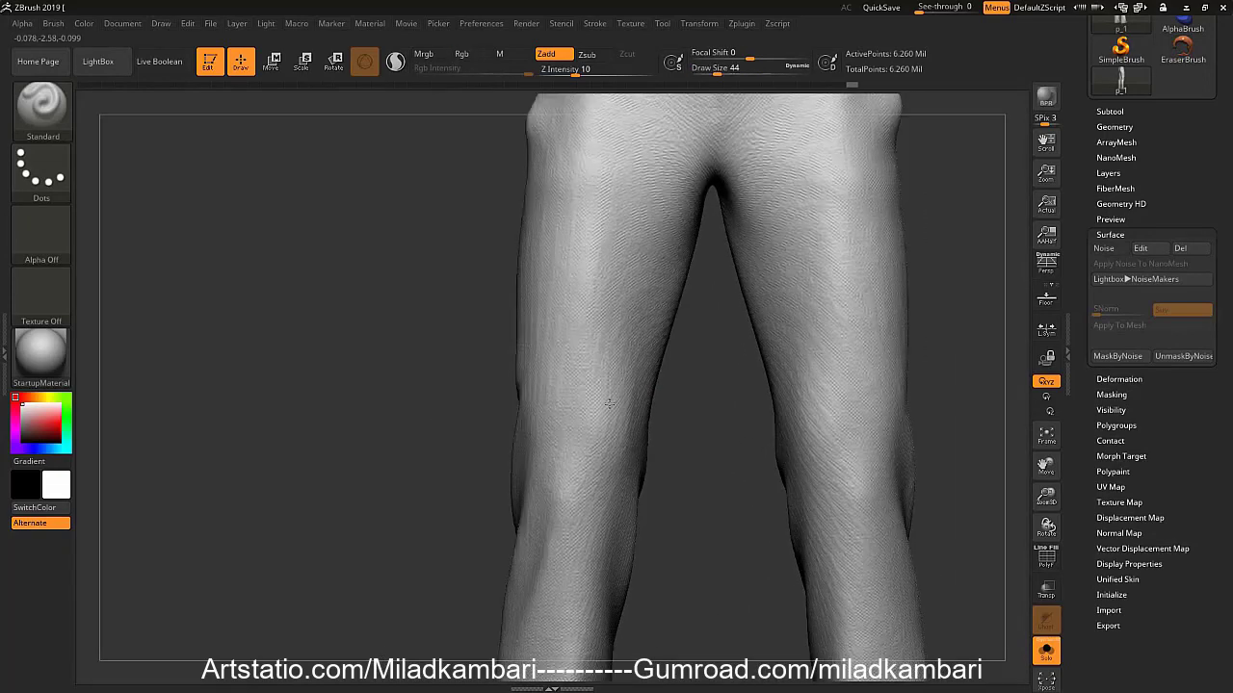
key(bracketleft)
key(bracketleft)
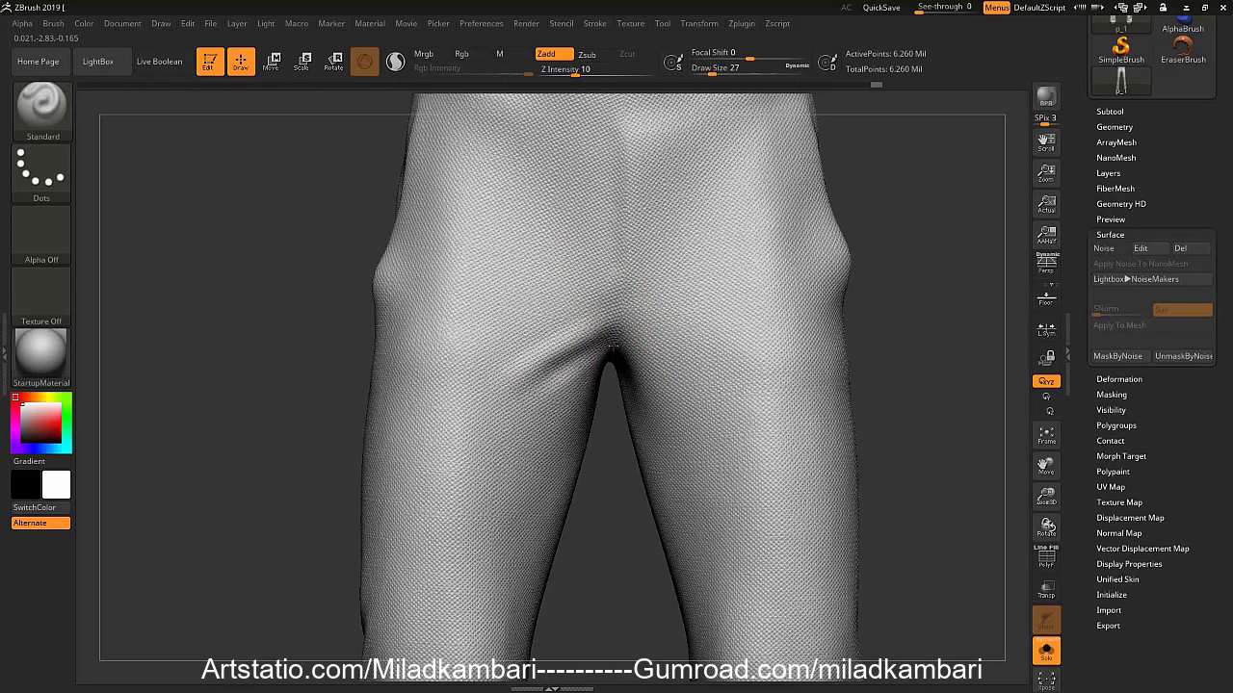
drag(597, 364, 601, 366)
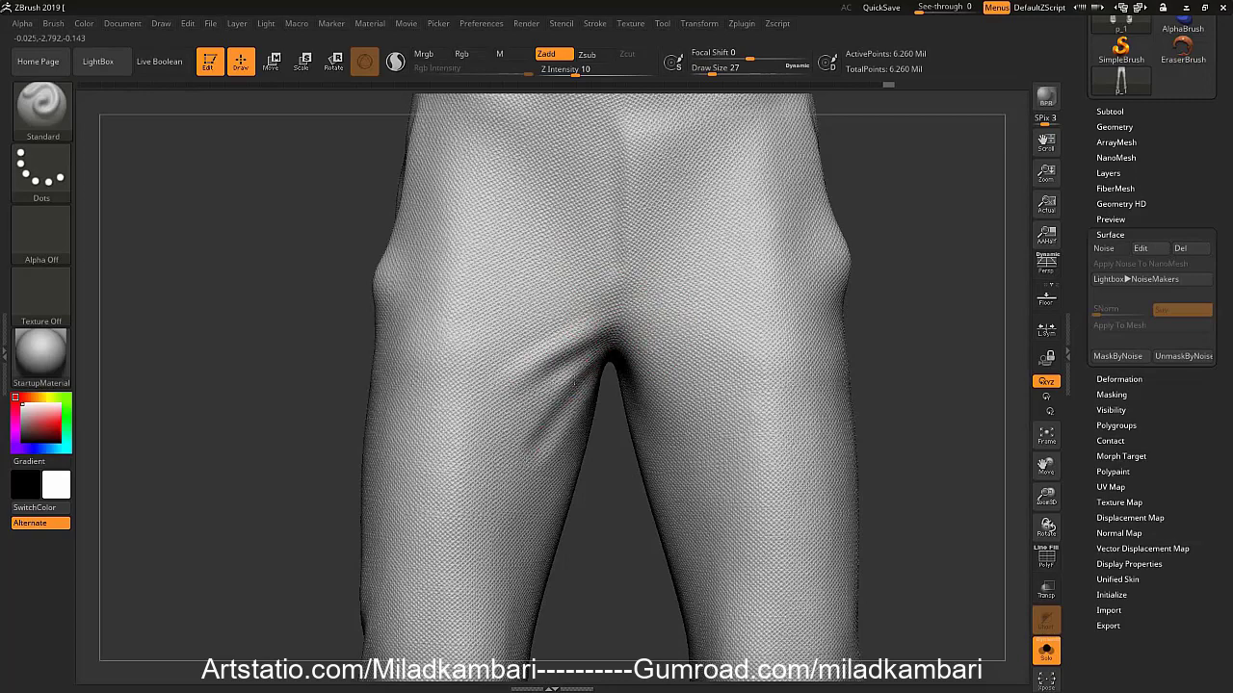
Inspect the whole pants from a three-quarter view and then from the front
key(f)
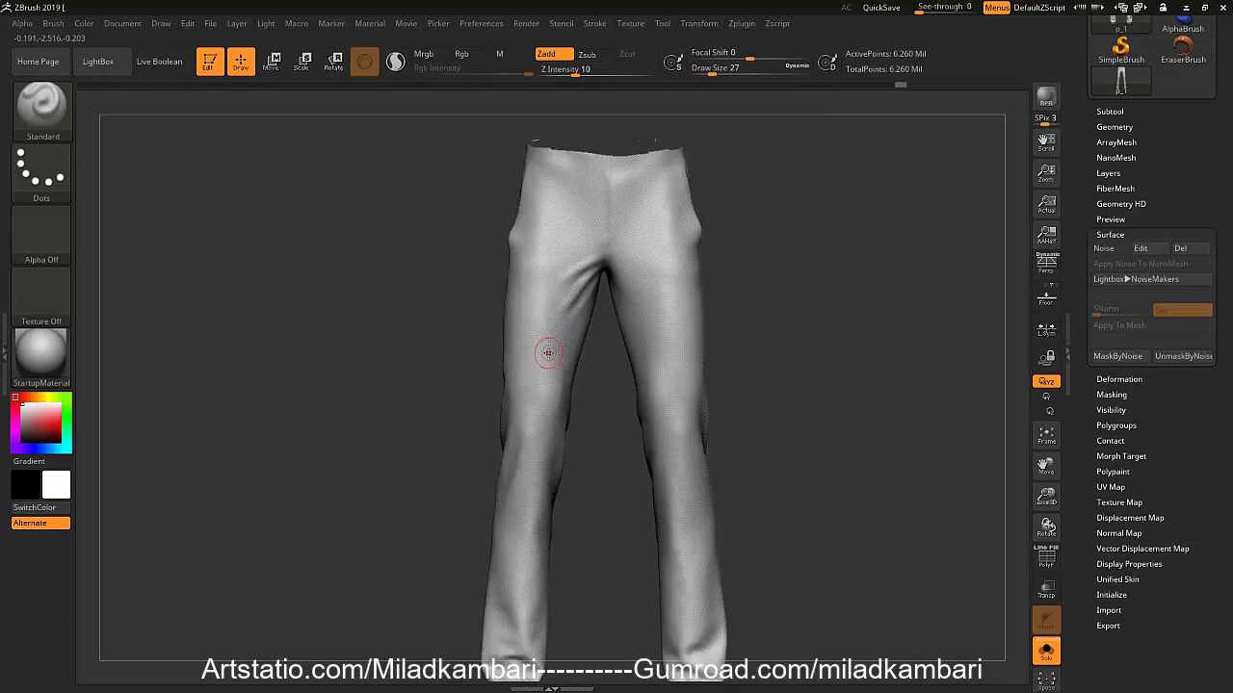
right_drag(547, 354, 385, 302)
key(ctrl)
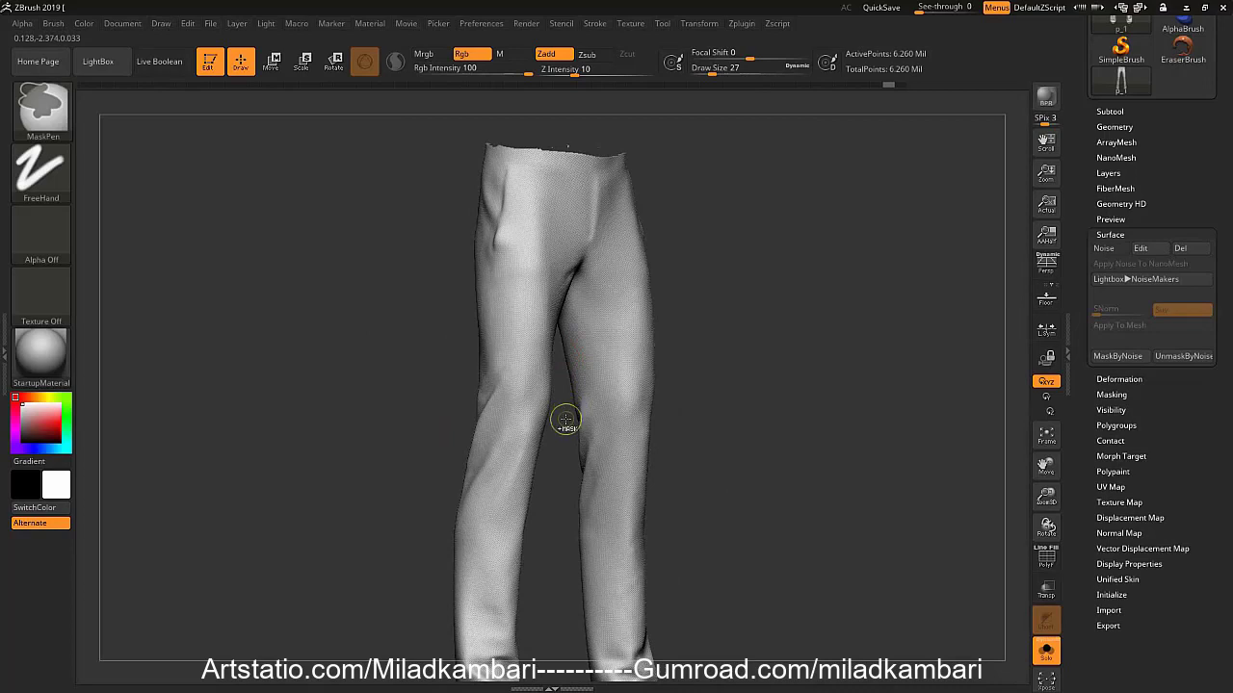
shift+right_drag(567, 416, 559, 443)
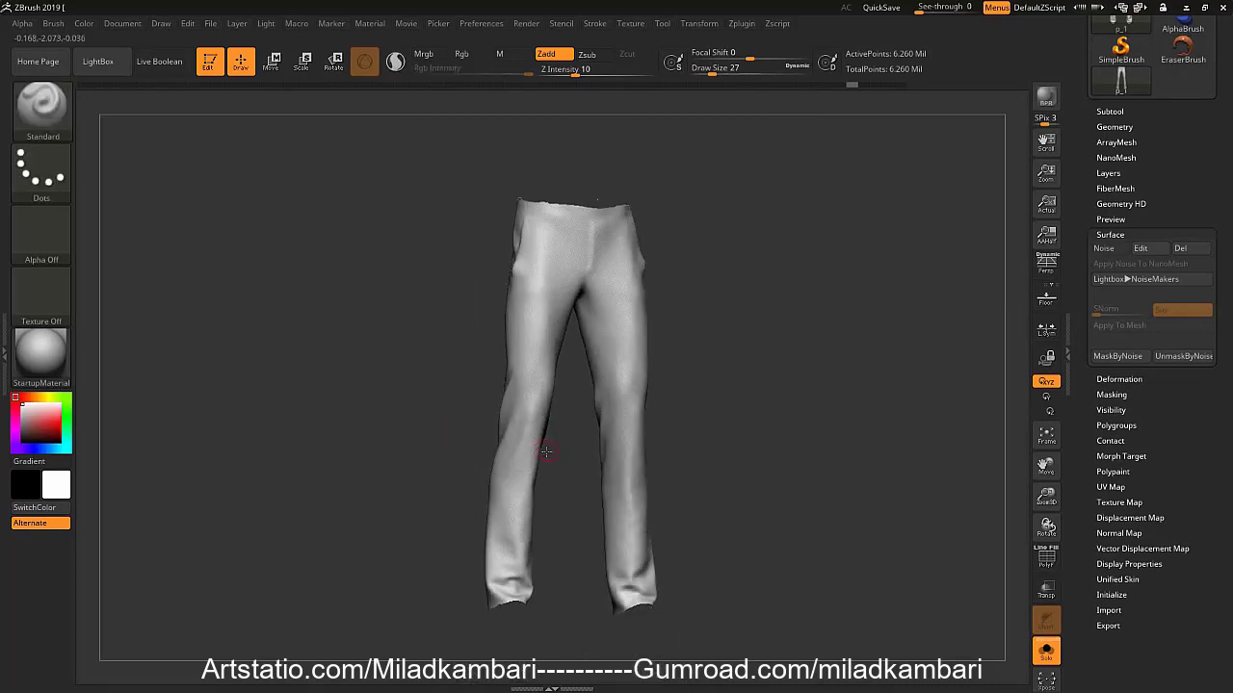